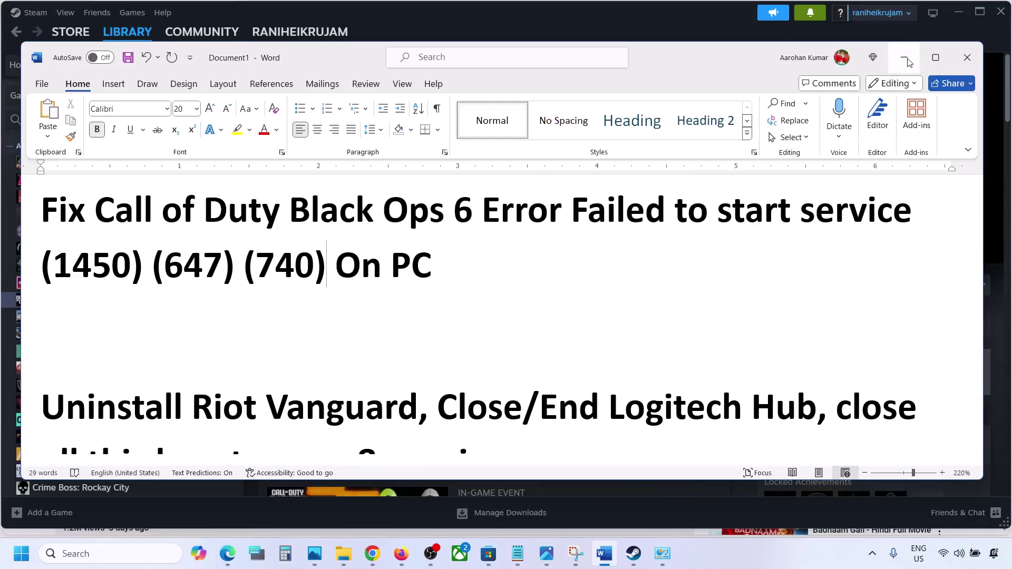
Read the document's error title with codes 1450, 647 and 740 and the listed fixes for Riot Vanguard, Logitech Hub and third-party apps.
click(904, 58)
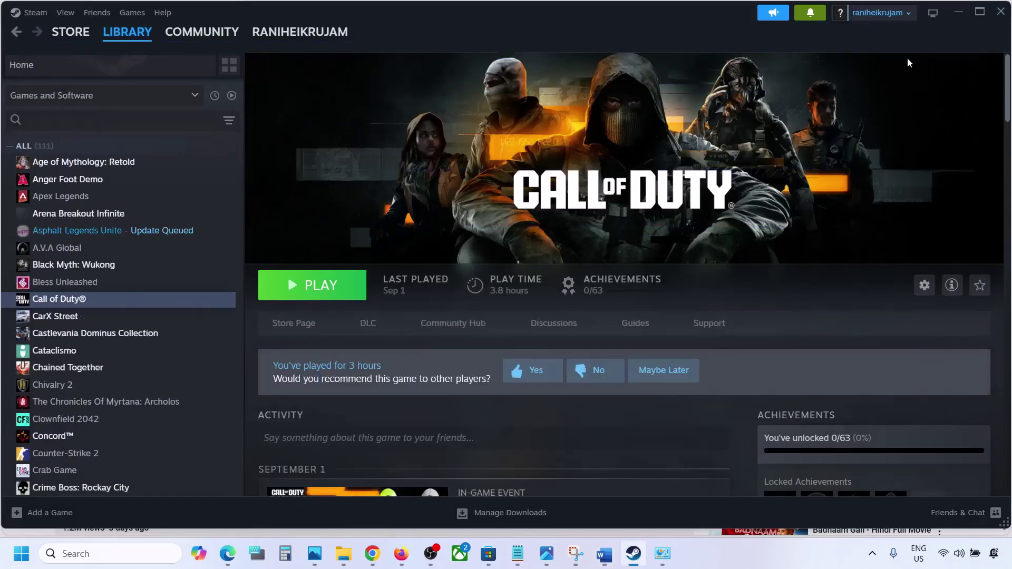
click(603, 553)
scroll(399, 399, down, 1)
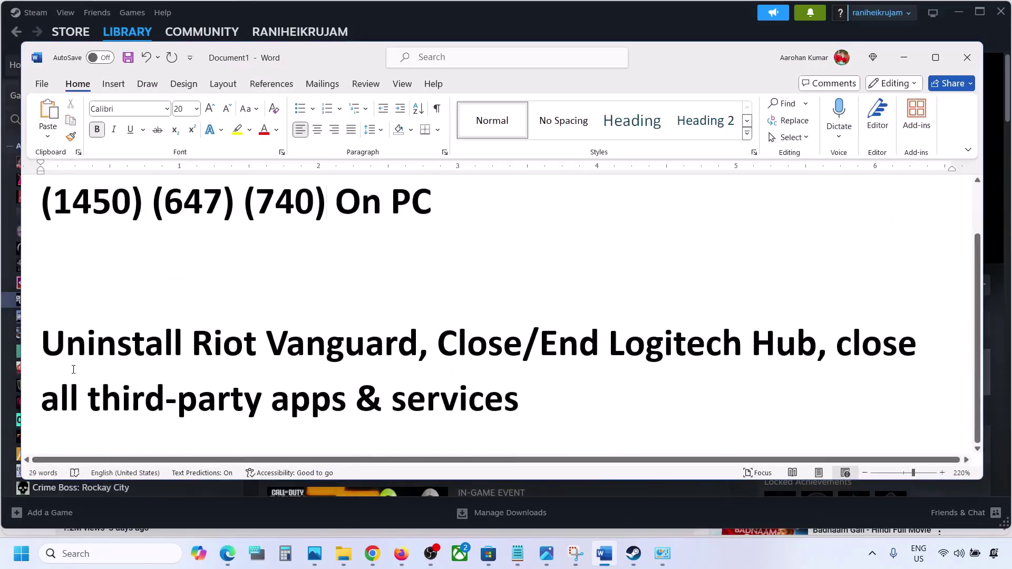
drag(52, 353, 787, 325)
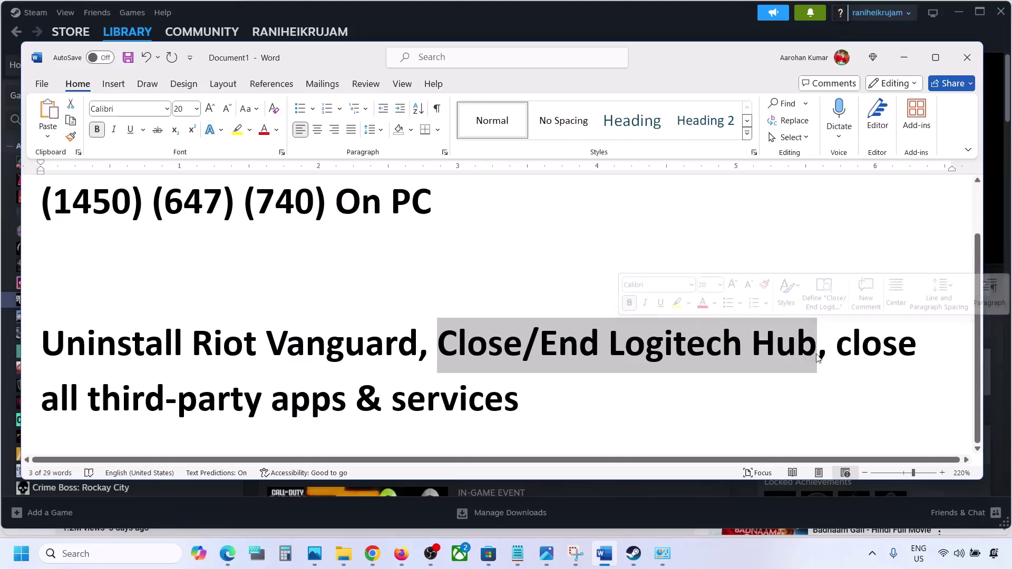
drag(841, 348, 515, 390)
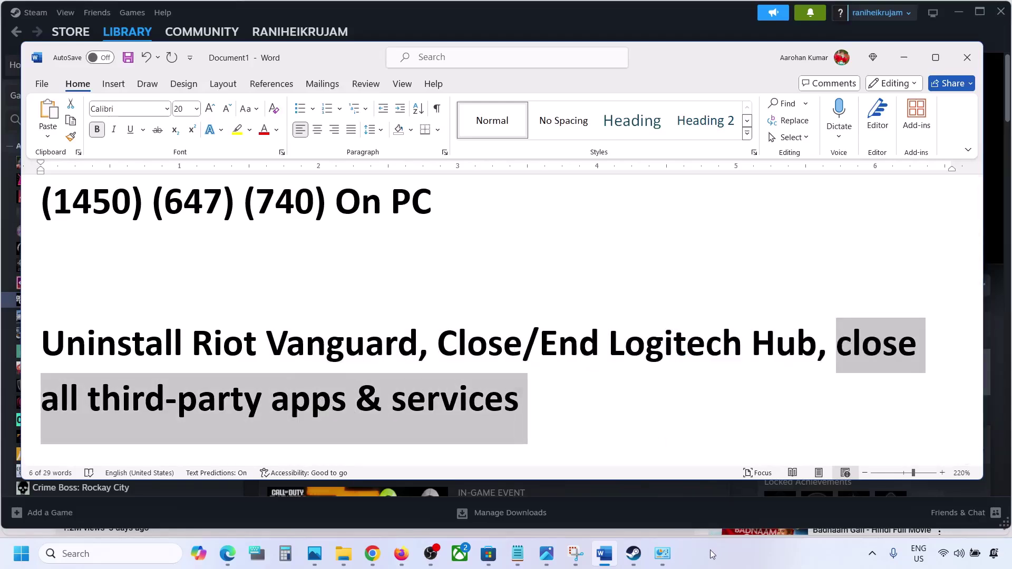
scroll(650, 429, up, 1)
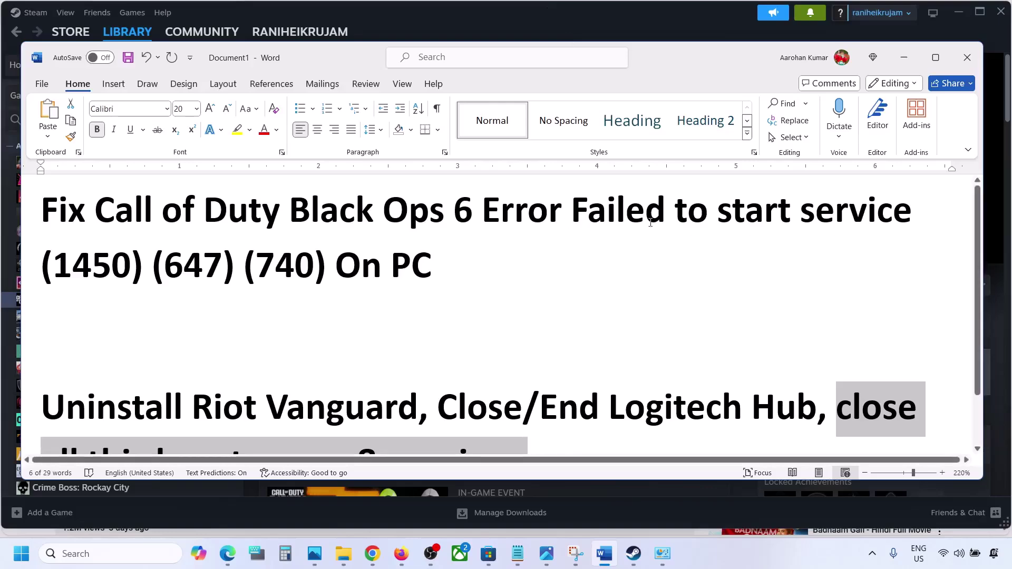
drag(73, 267, 764, 271)
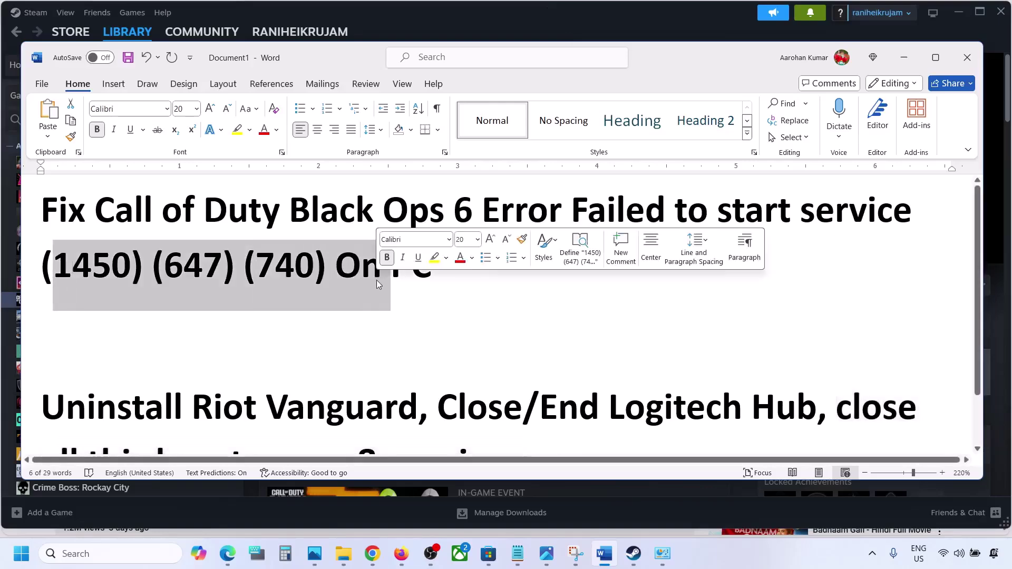
click(707, 543)
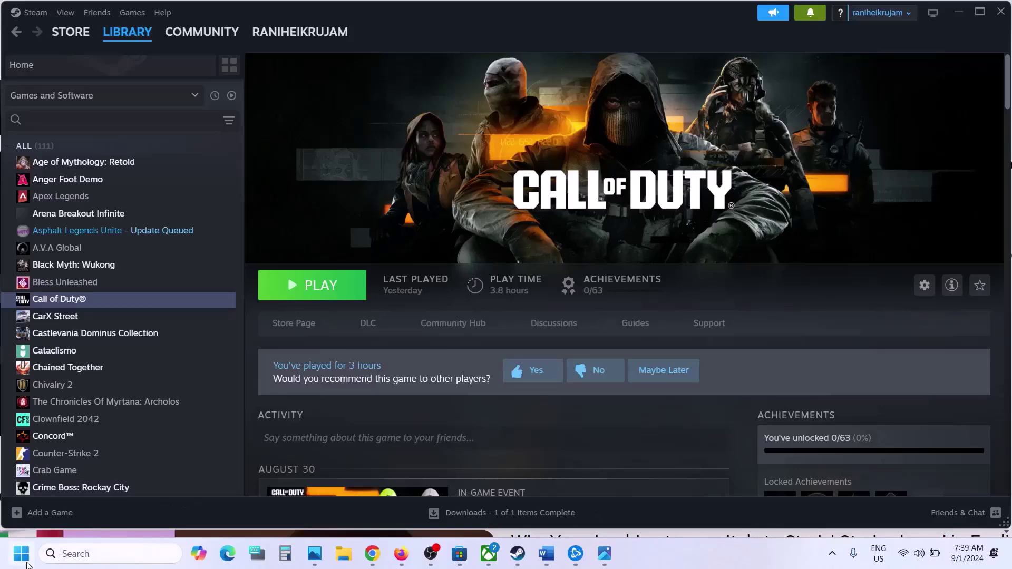
click(24, 560)
click(383, 507)
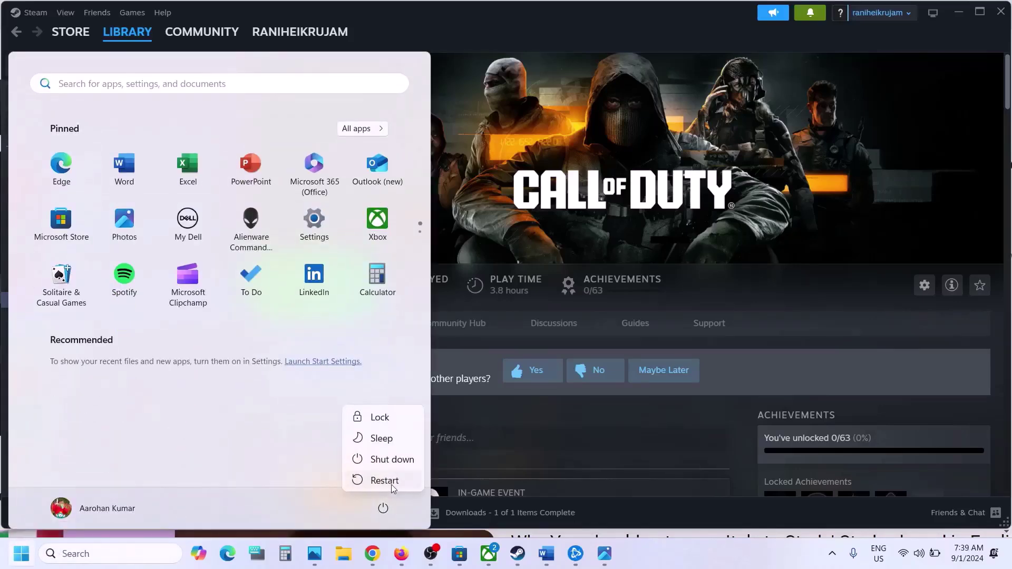
click(674, 412)
click(674, 412)
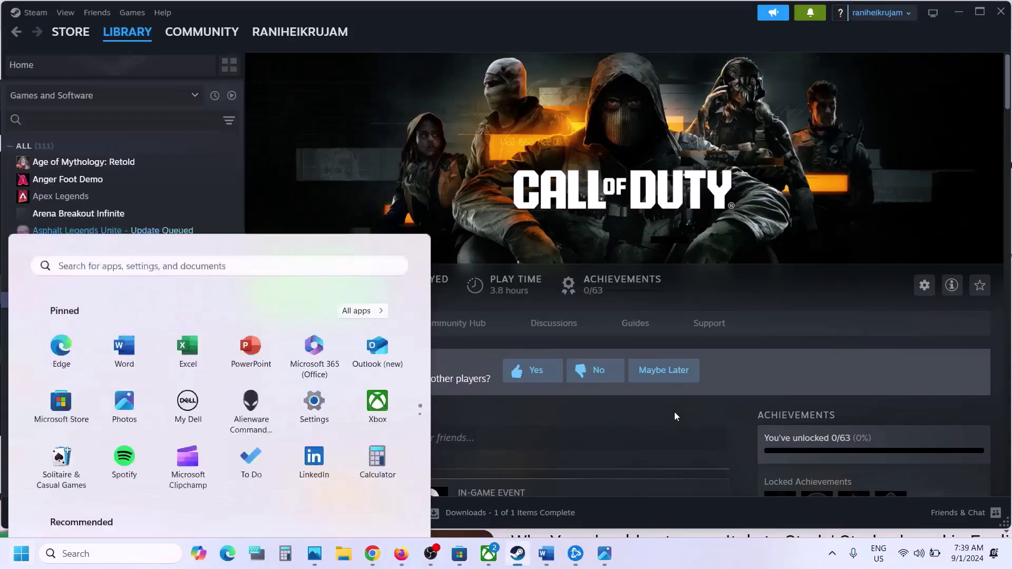
Switch to the Word troubleshooting document and read the Step 2 instruction on uninstalling Faceit Anticheat, reWASD or DS4.
click(547, 553)
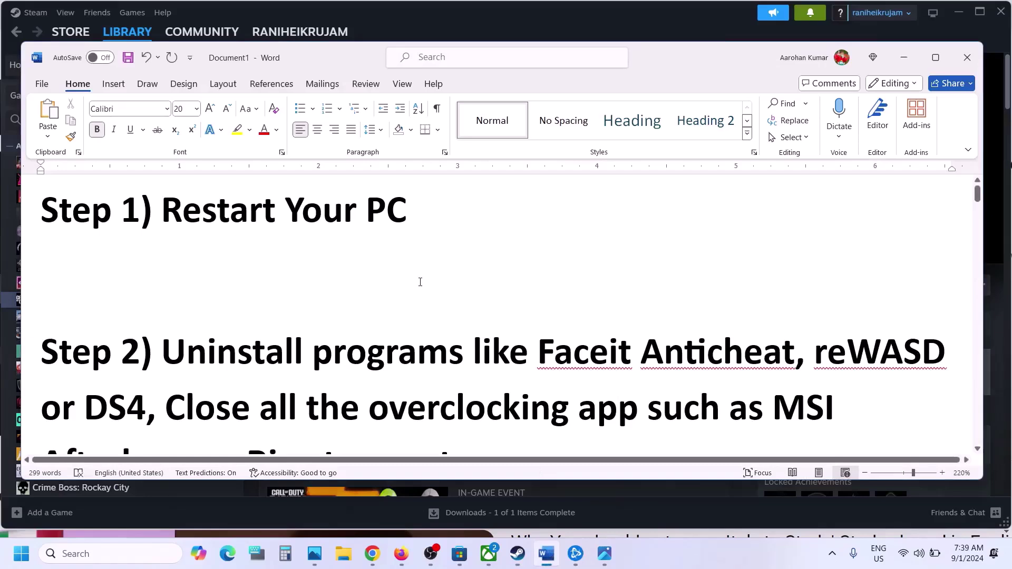
scroll(420, 282, down, 2)
drag(164, 268, 152, 329)
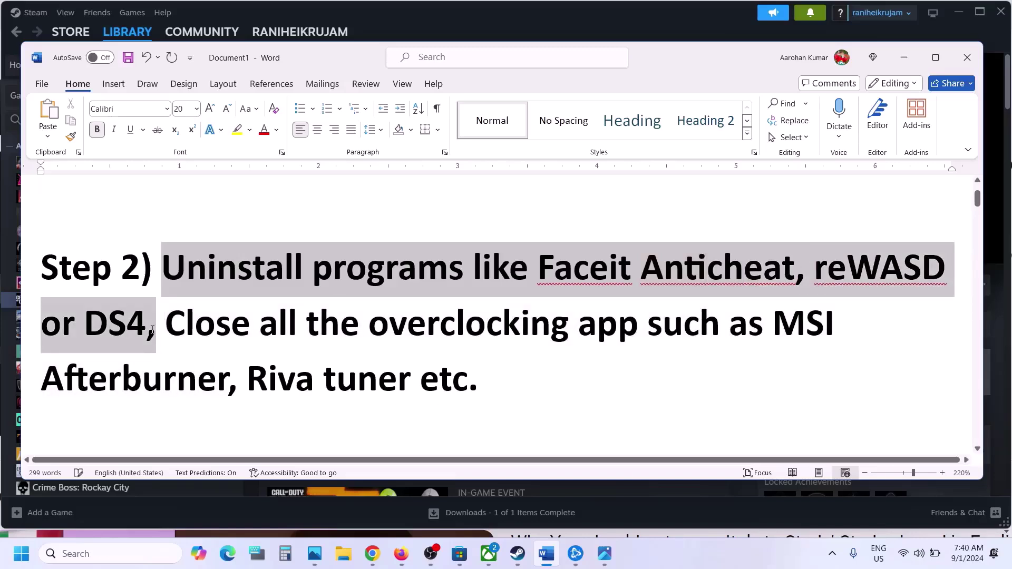
drag(152, 330, 152, 329)
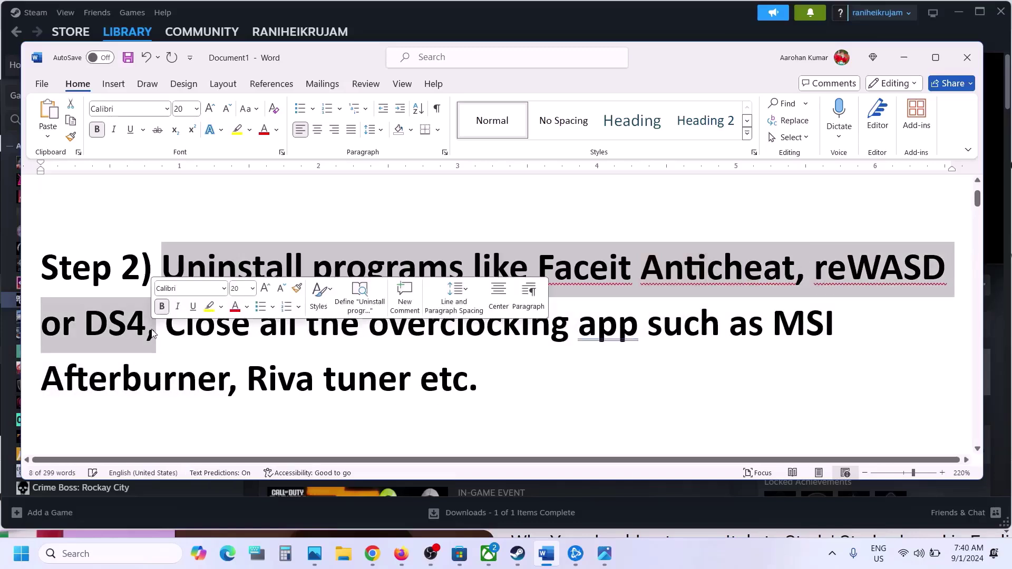
Search Windows for the FACEIT app, choose to uninstall it, and filter the installed apps list by "faceit".
click(92, 554)
text(face)
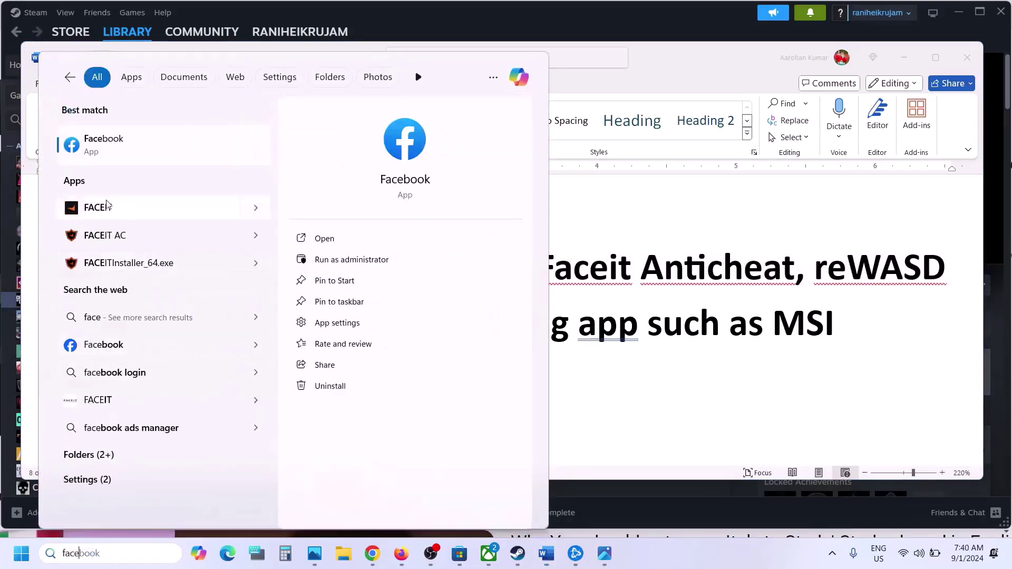
right_click(102, 209)
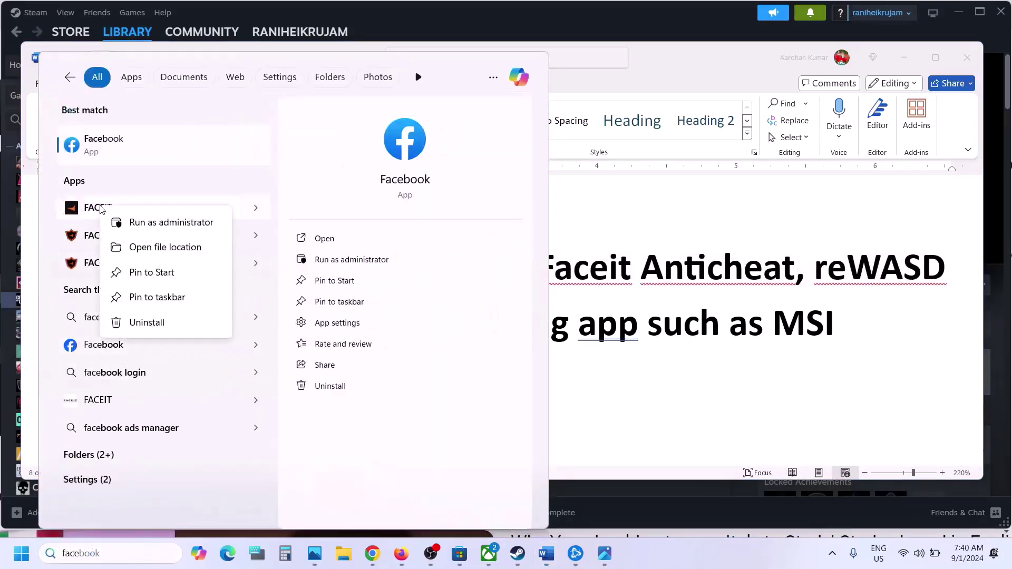
click(158, 323)
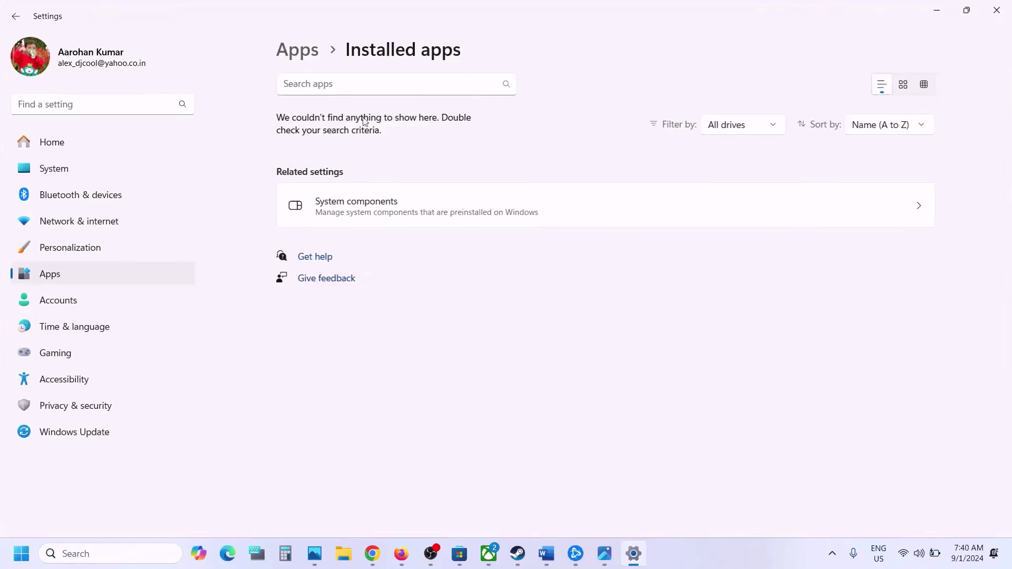
click(327, 85)
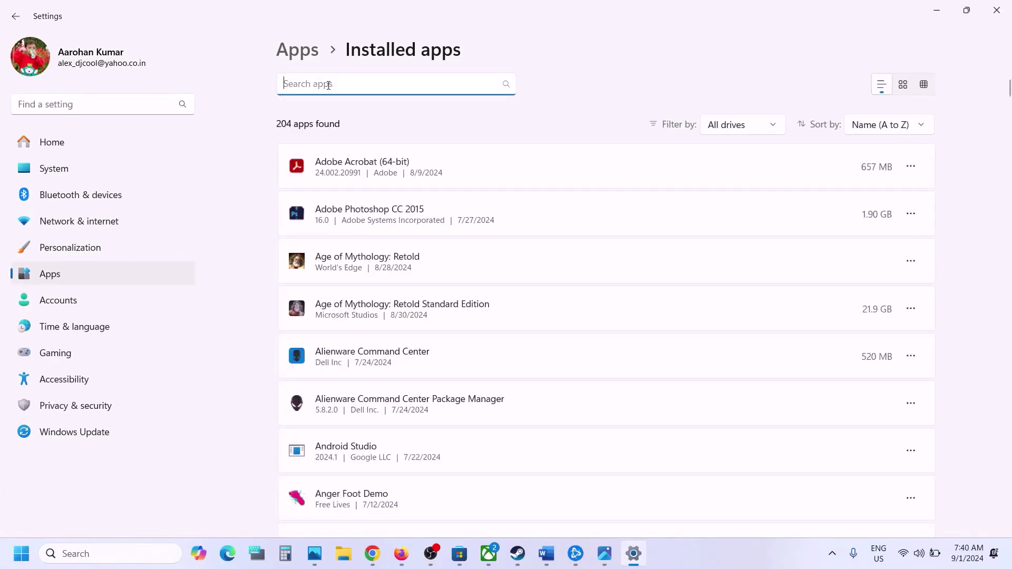
text(faceit)
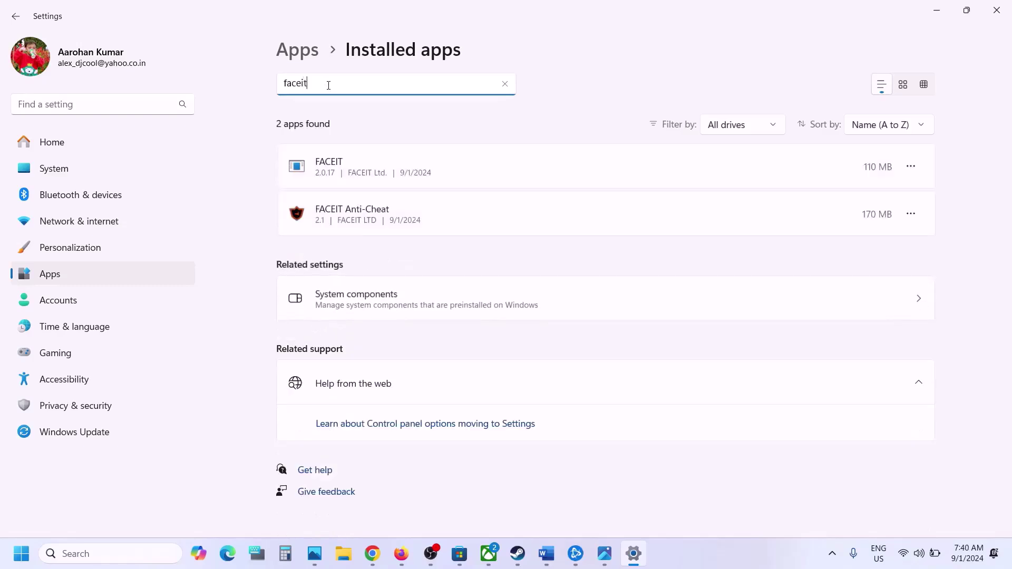
Uninstall FACEIT Anti-Cheat and confirm the complete removal of all its components.
click(910, 213)
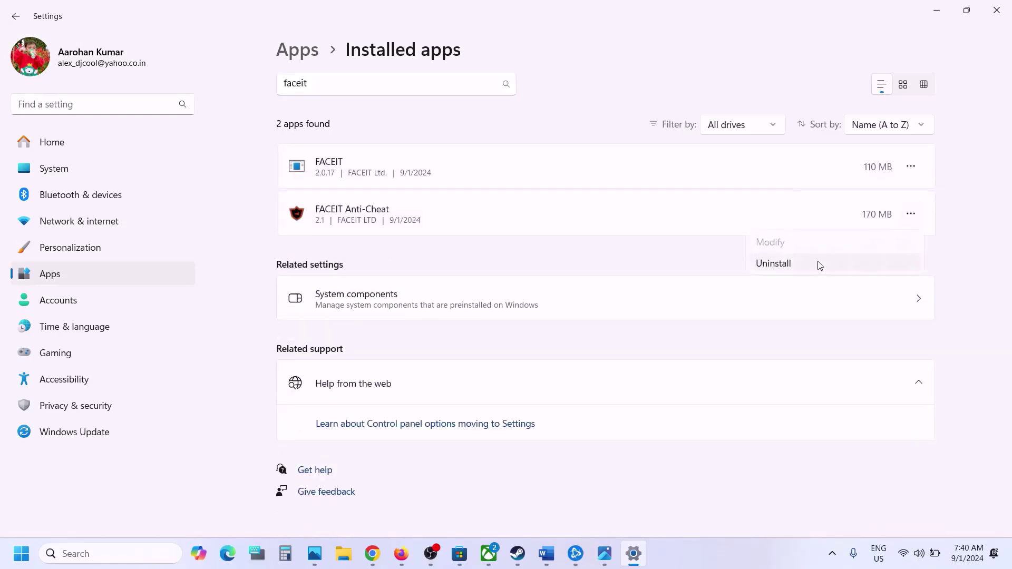
click(814, 262)
click(896, 289)
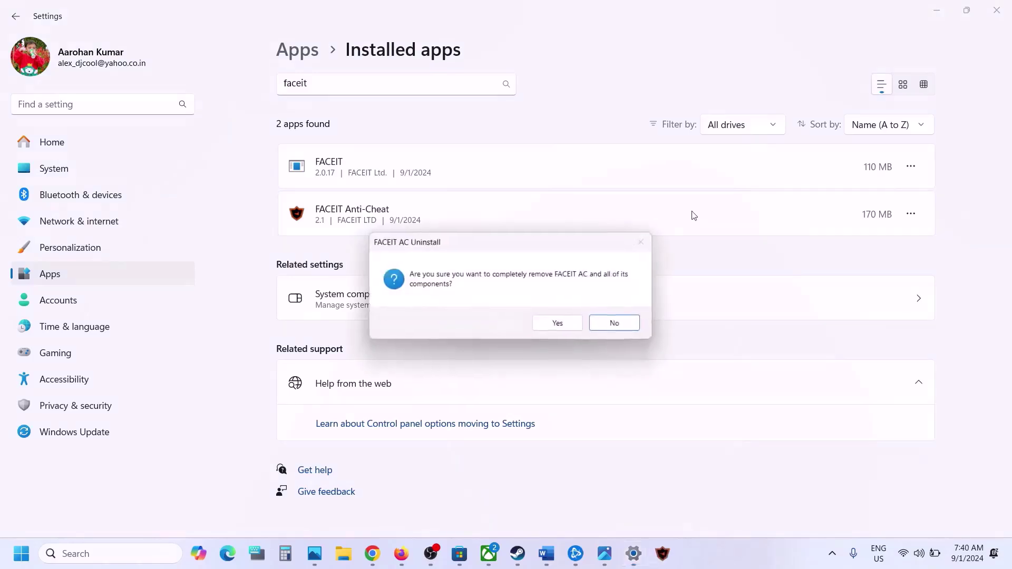
click(550, 323)
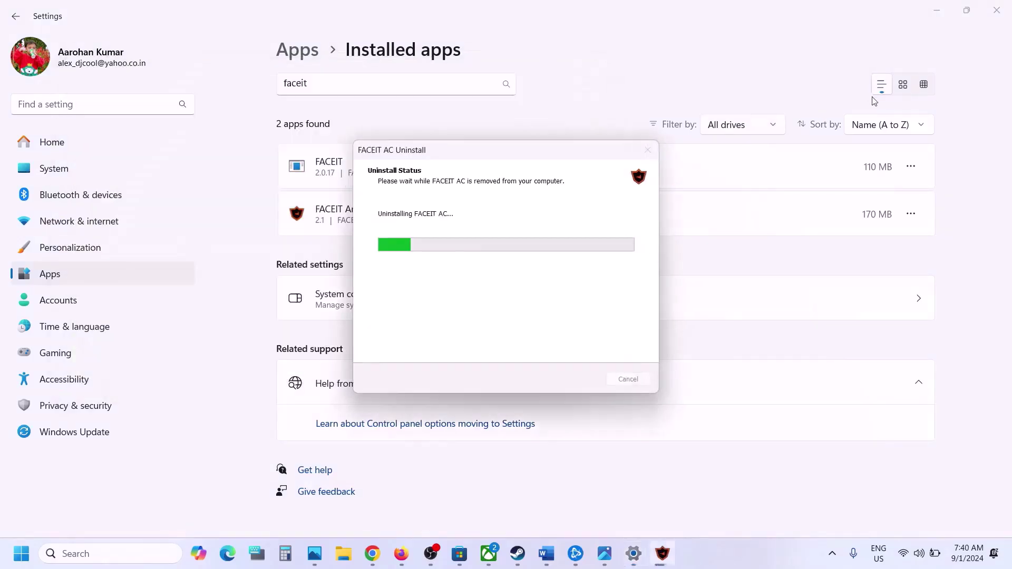
Uninstall the remaining FACEIT app from the installed apps list and minimize Settings.
click(910, 164)
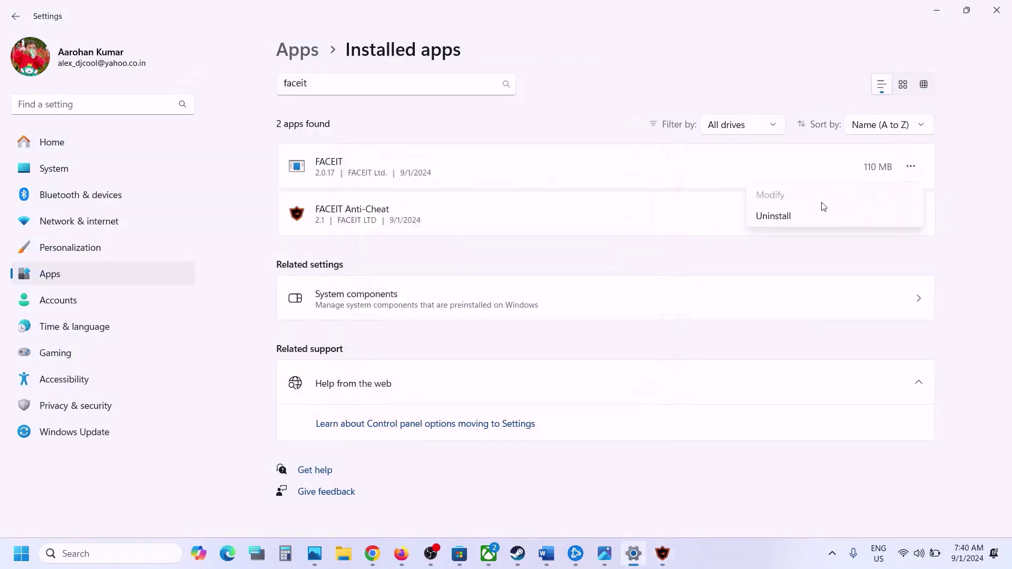
click(791, 220)
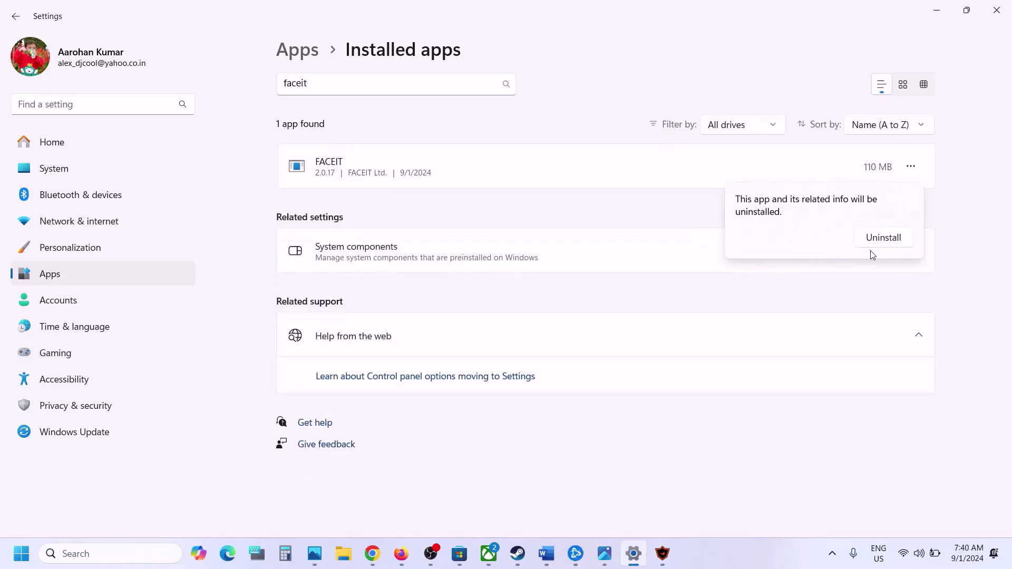
click(879, 240)
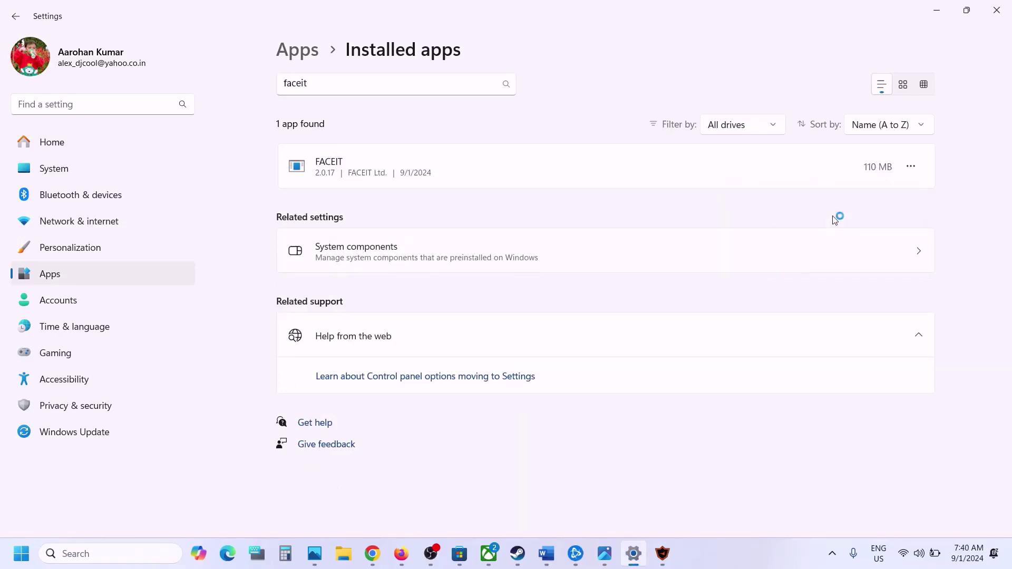
click(939, 12)
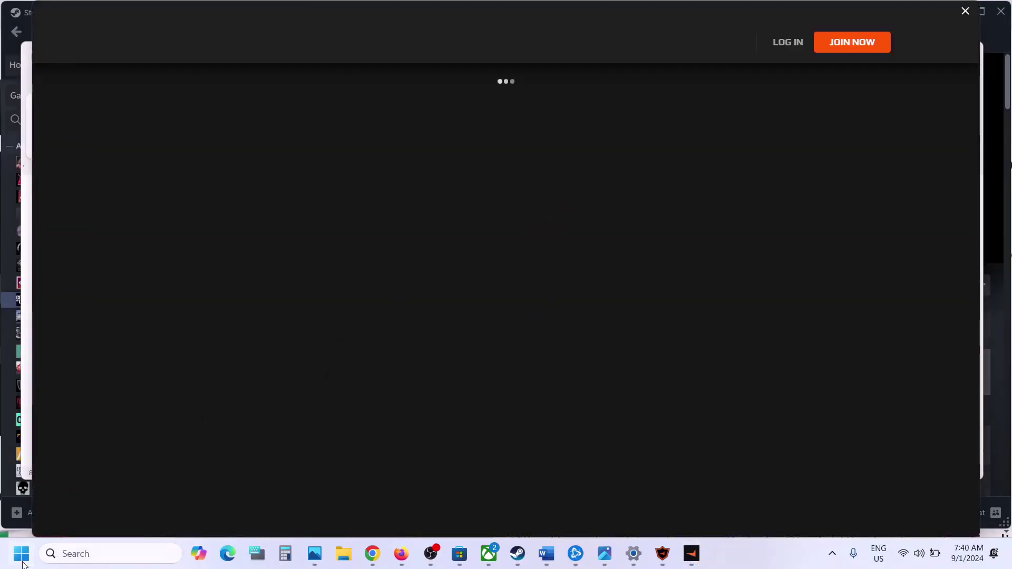
key(super)
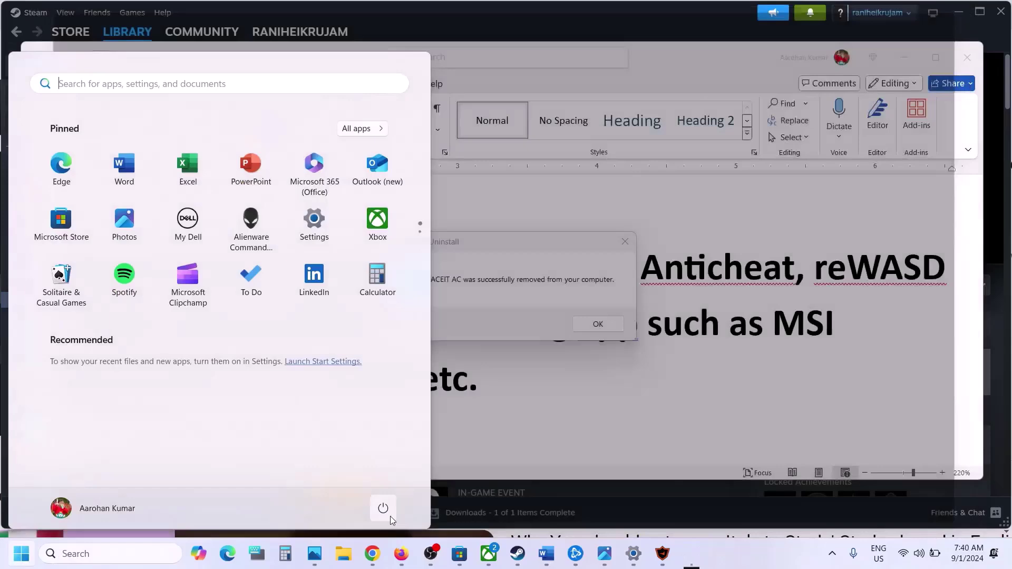
click(389, 512)
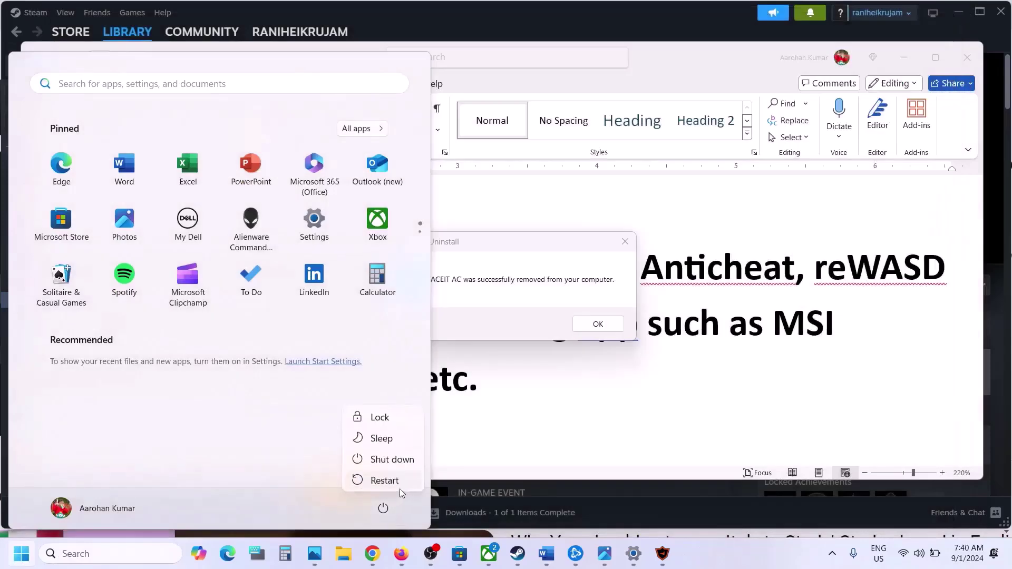
key(Escape)
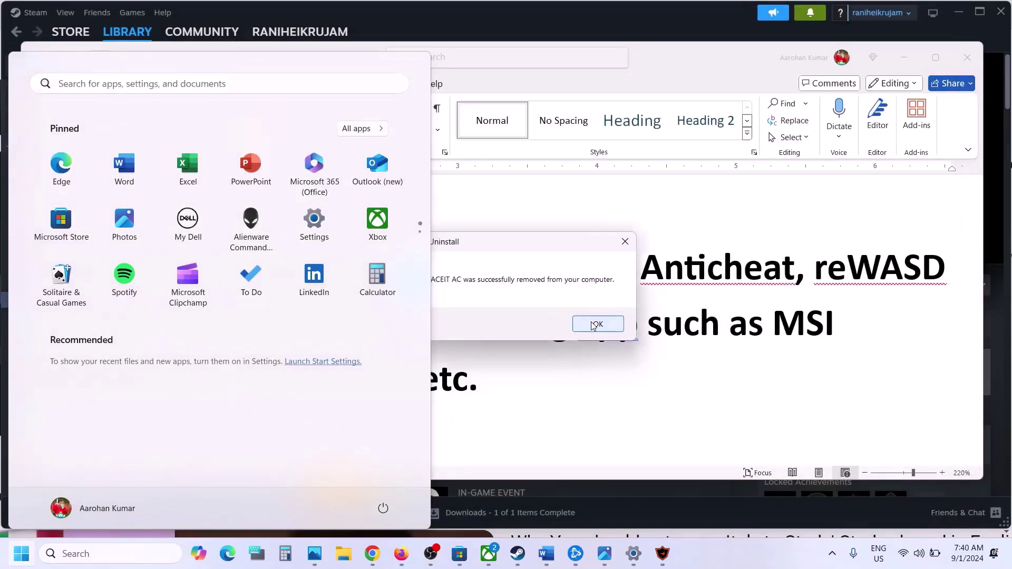
Dismiss the FACEIT AC uninstall message and read the Step 2 advice on reWASD, DS4 and overclocking apps.
click(594, 323)
right_click(809, 255)
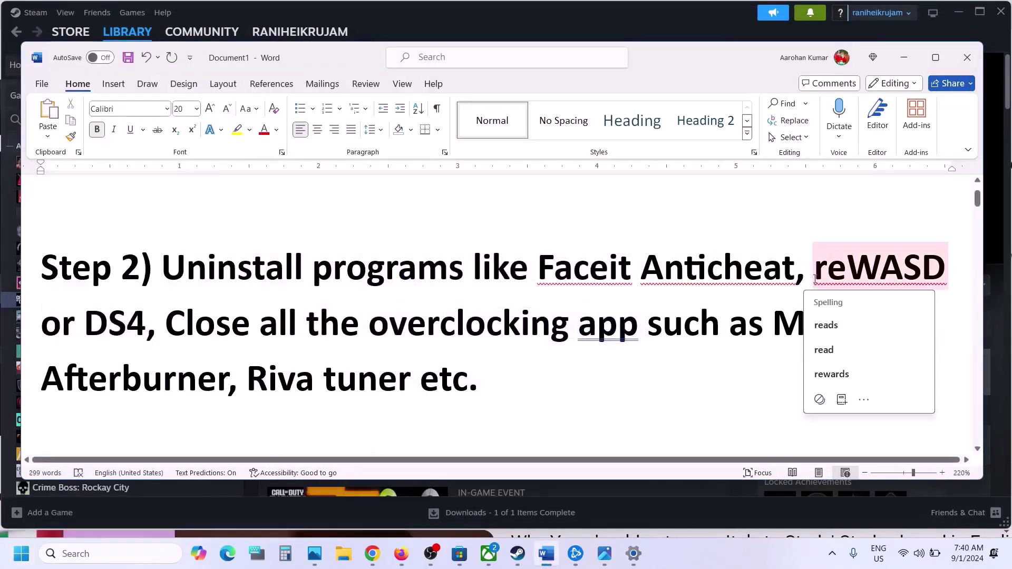
click(683, 560)
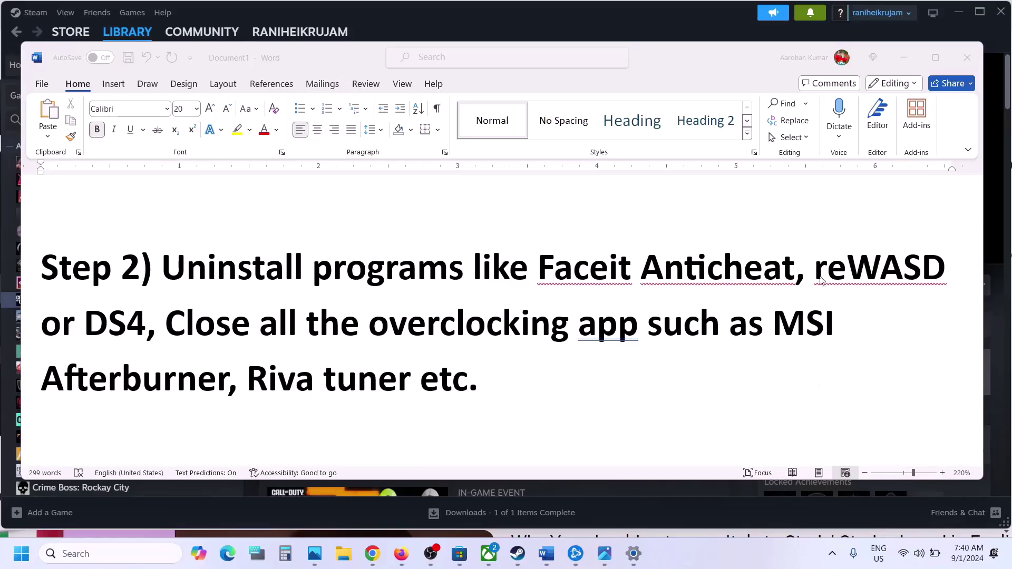
drag(814, 269, 452, 378)
click(158, 330)
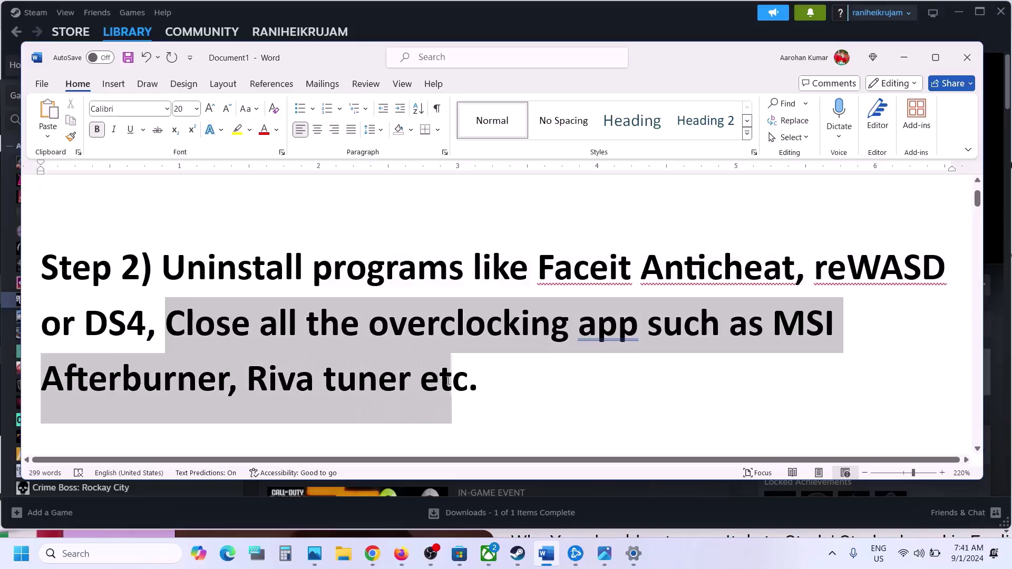
click(249, 334)
drag(244, 335, 767, 323)
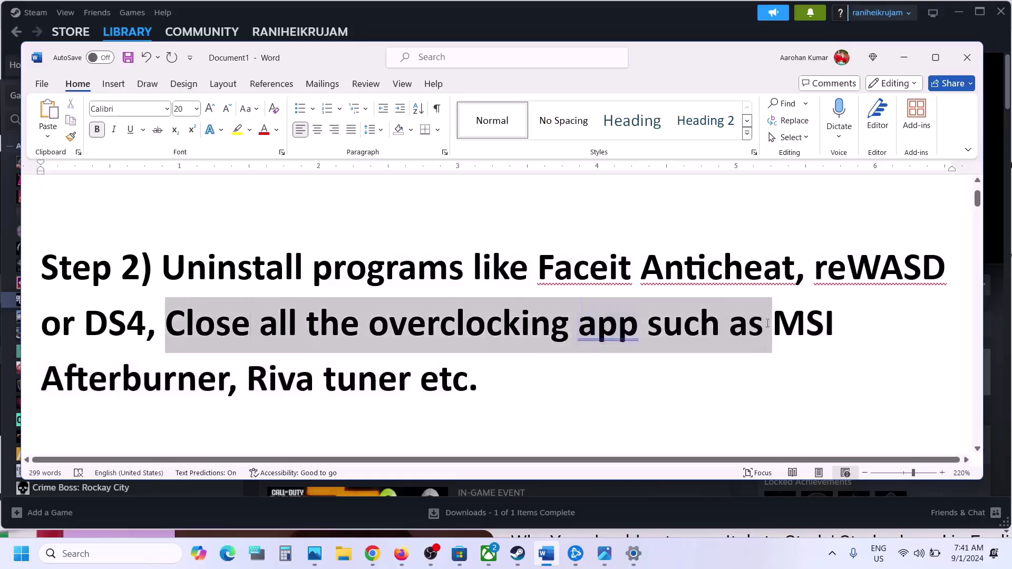
click(380, 392)
Read Step 3 for Game Pass users and switch to Chrome to view the YouTube results for its video link.
scroll(379, 392, down, 3)
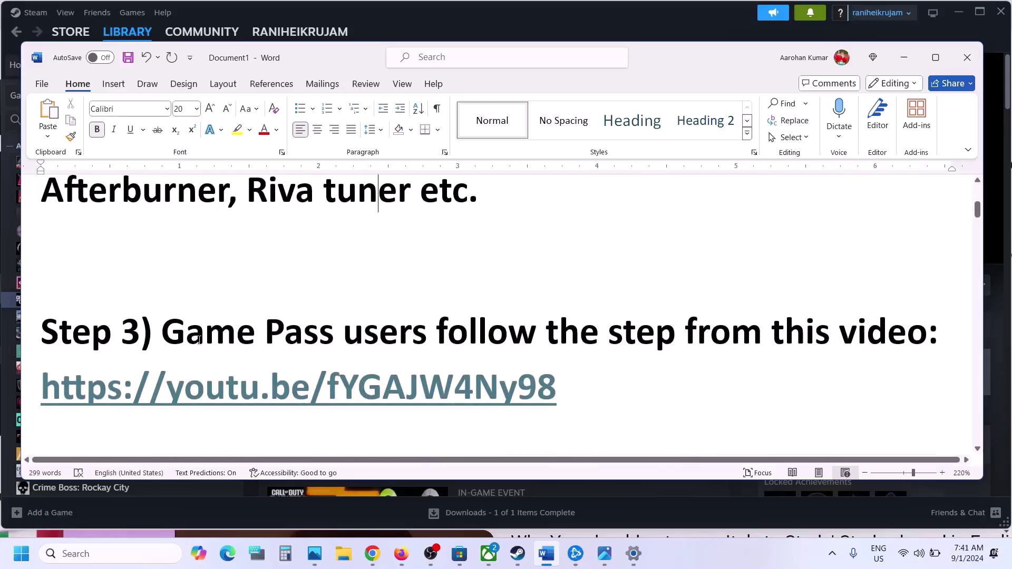
drag(199, 338, 673, 336)
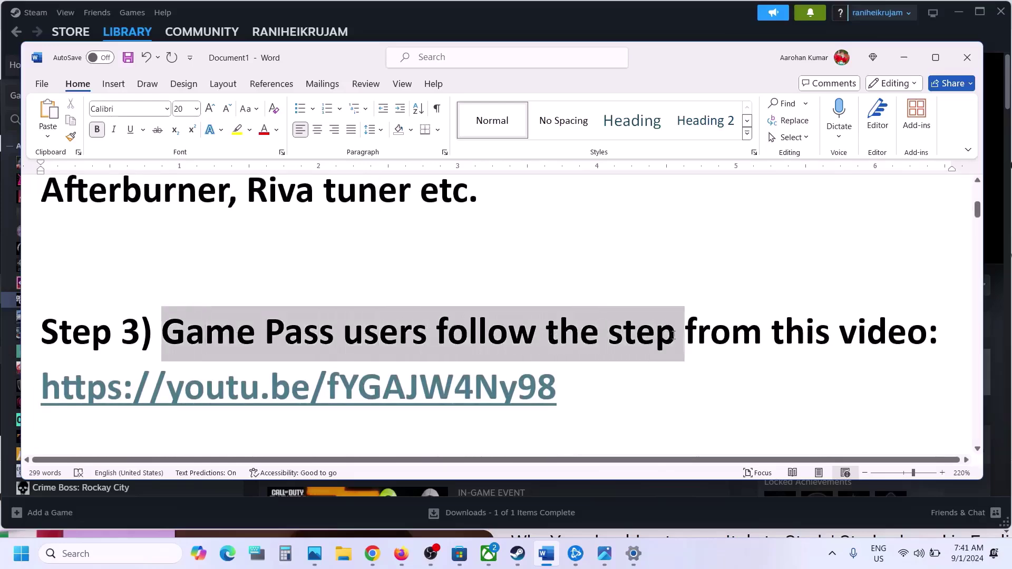
triple_click(594, 376)
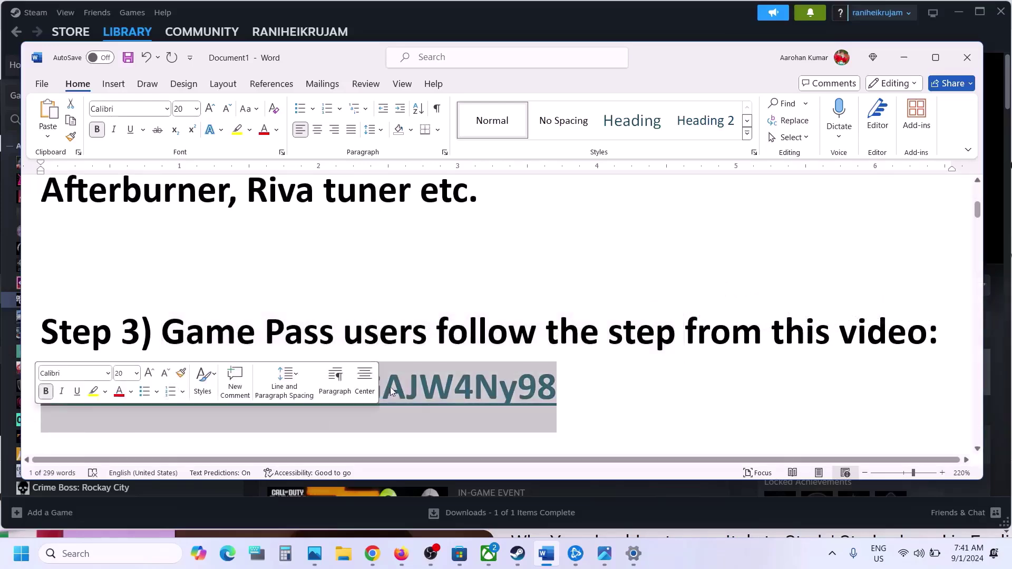
click(372, 553)
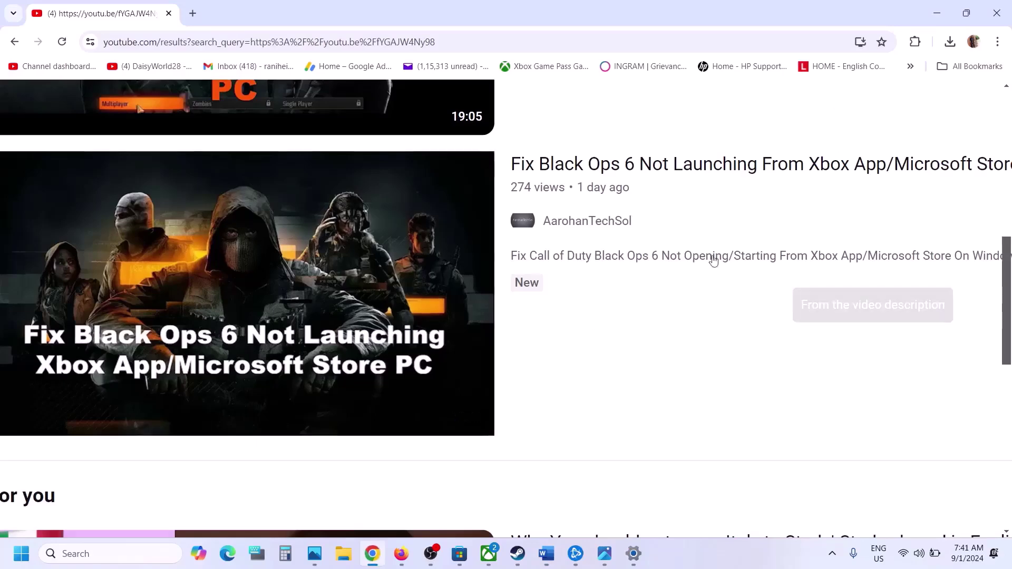
Minimize Chrome and return to the Word document to read Step 4 on verifying or repairing the game files.
mouse_move(467, 265)
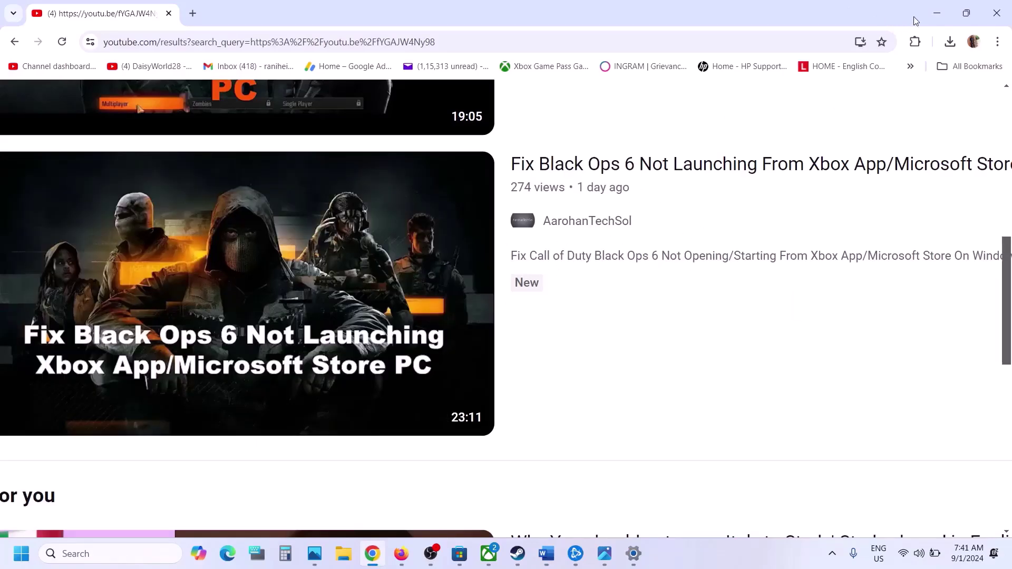
click(936, 13)
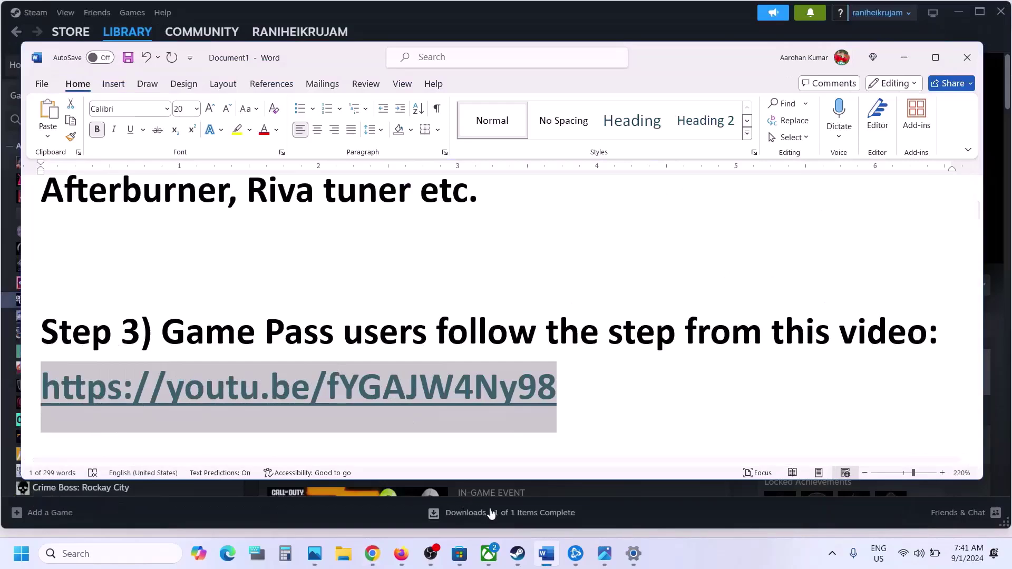
click(489, 552)
click(489, 551)
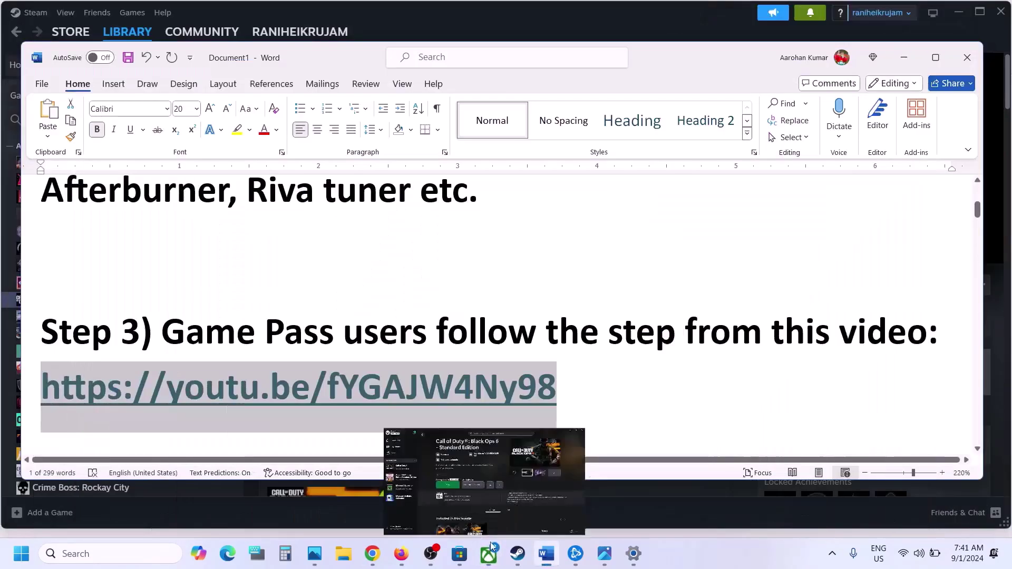
scroll(412, 394, down, 5)
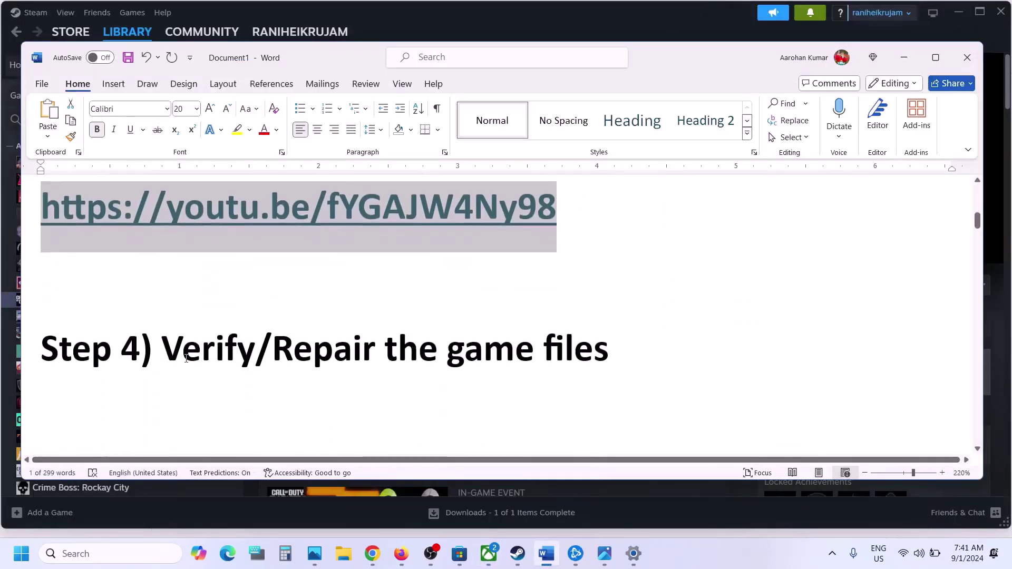
drag(185, 358, 535, 358)
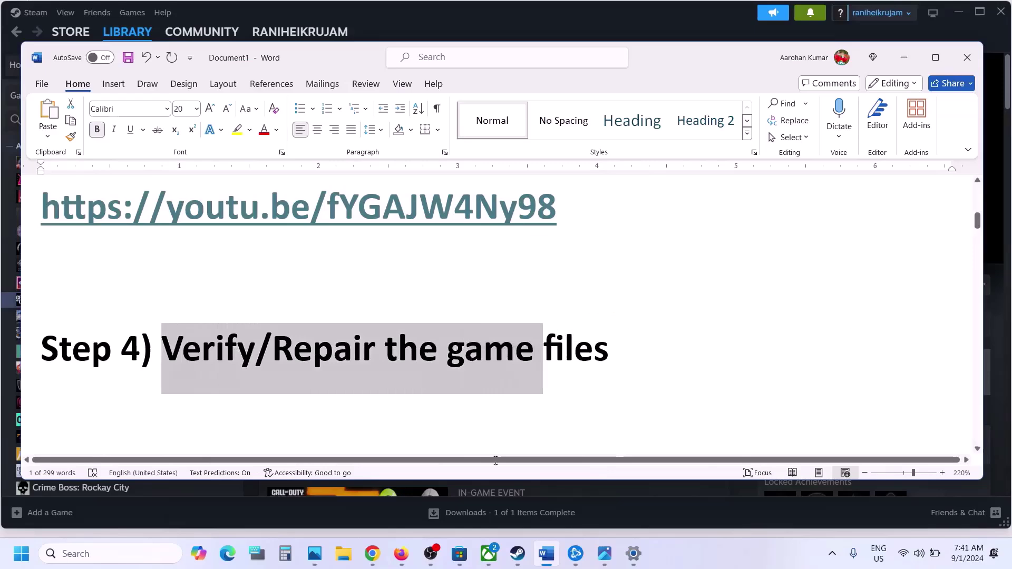
Switch to Steam and view the file integrity verification option in Call of Duty's installed files properties, closing the properties when finished.
click(518, 553)
right_click(136, 301)
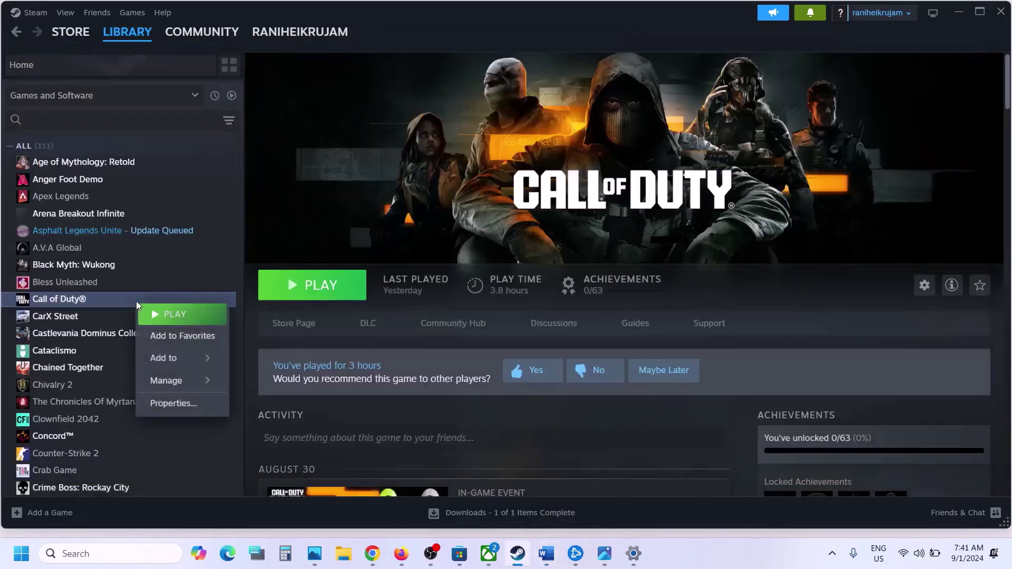
mouse_move(188, 384)
click(174, 404)
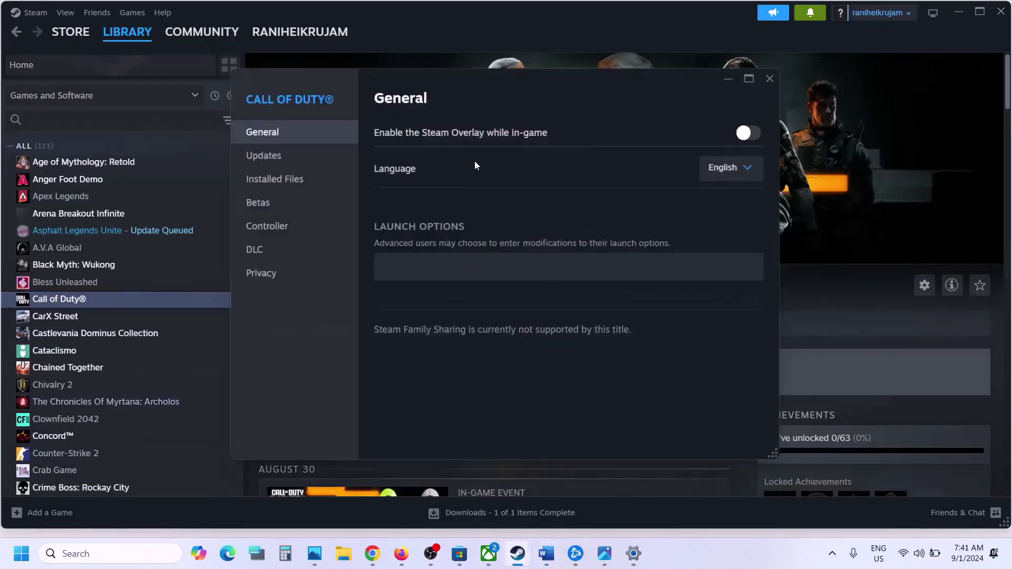
click(291, 188)
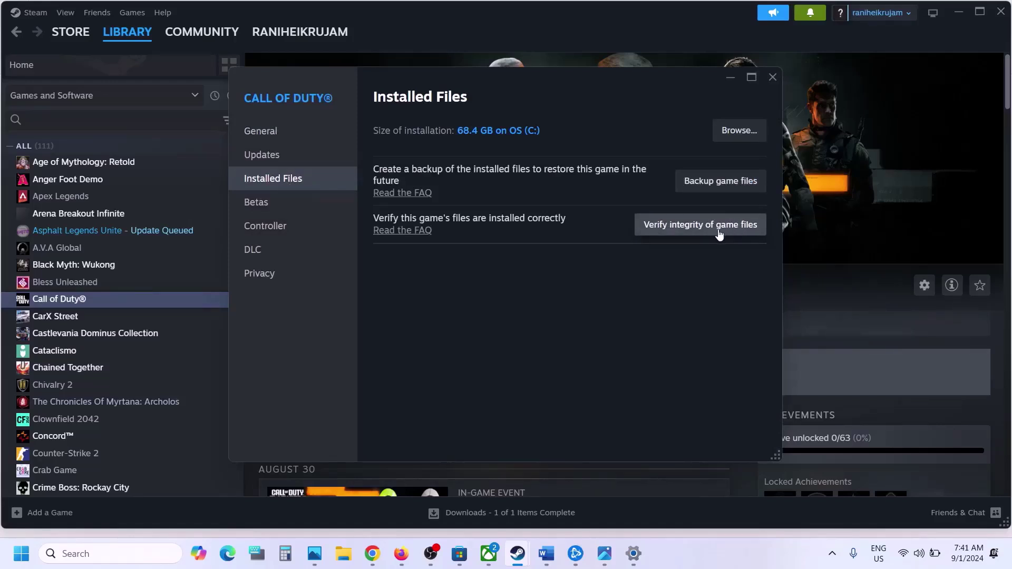
click(771, 79)
View the Scan and Repair option for Call of Duty in Battle.net and return to Word to read Step 5.
click(575, 553)
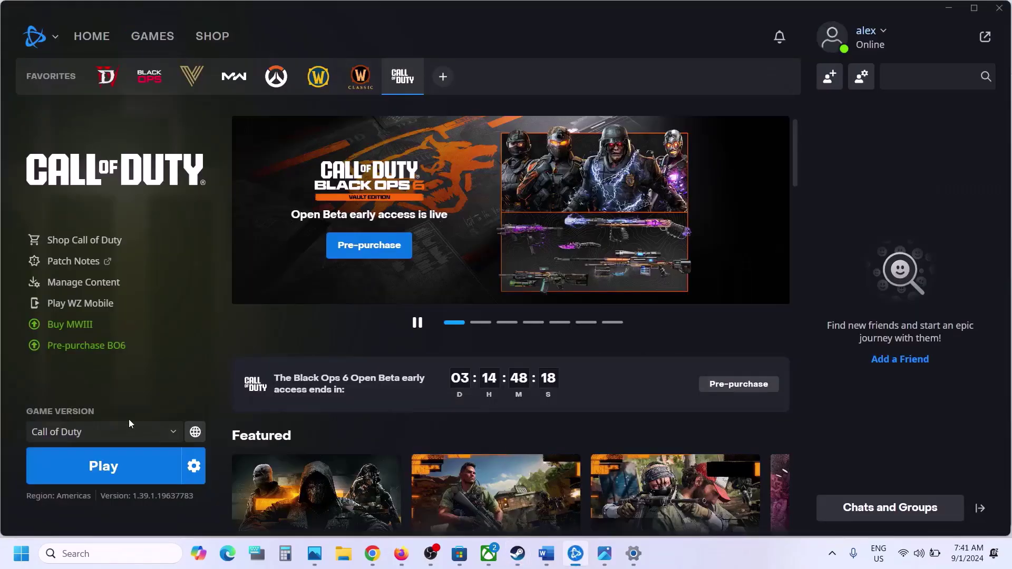
click(194, 466)
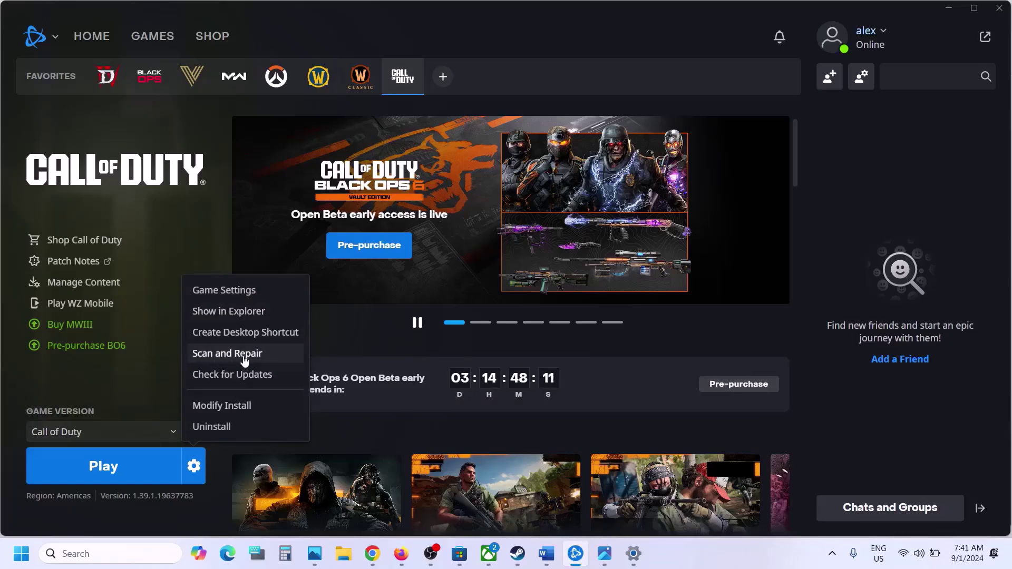
click(547, 563)
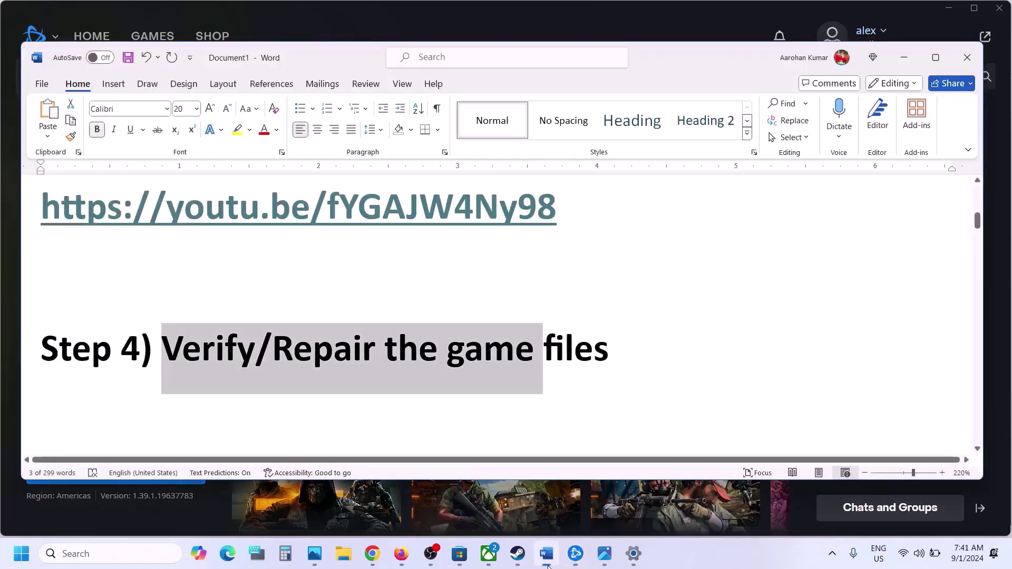
scroll(439, 315, down, 4)
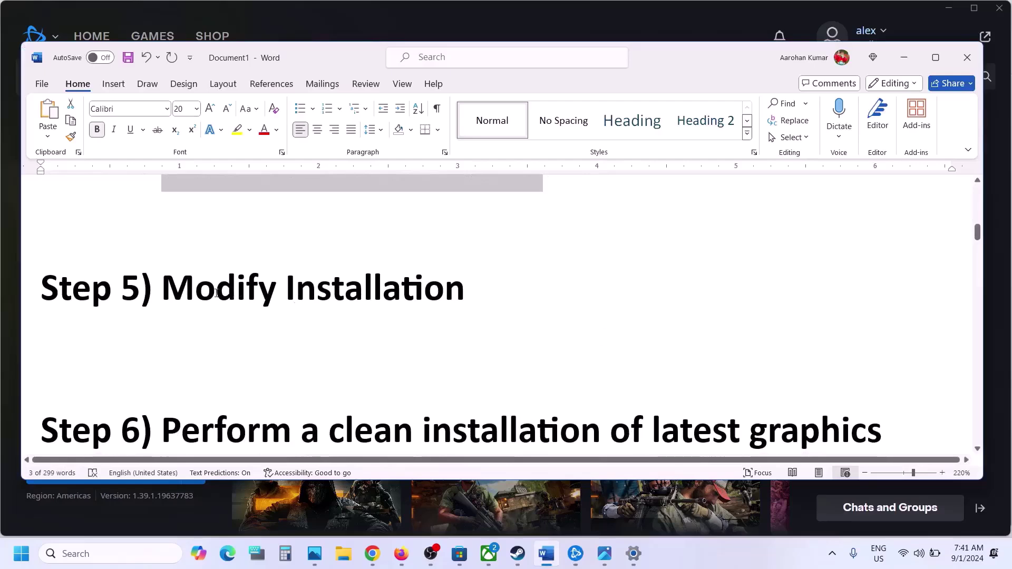
drag(216, 293, 500, 287)
Switch to Steam and examine which Call of Duty DLC entries are selected for installation, closing the DLC list when finished.
click(576, 553)
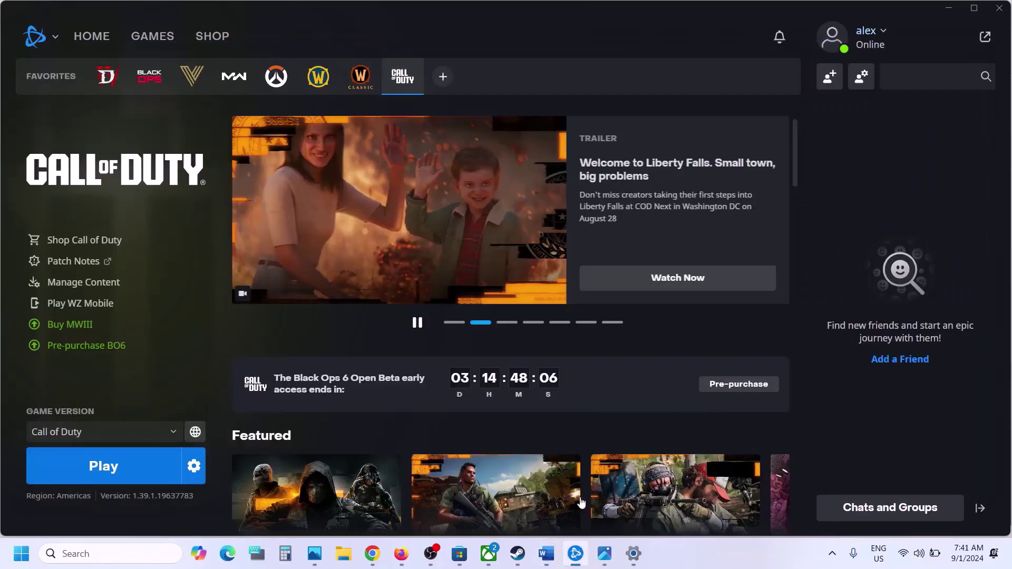
click(521, 554)
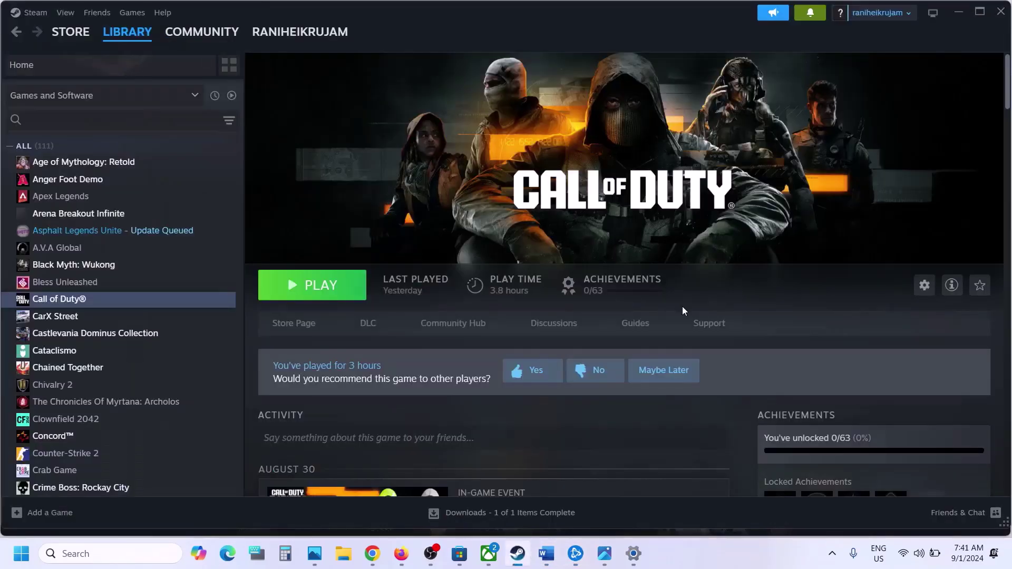
scroll(775, 360, down, 5)
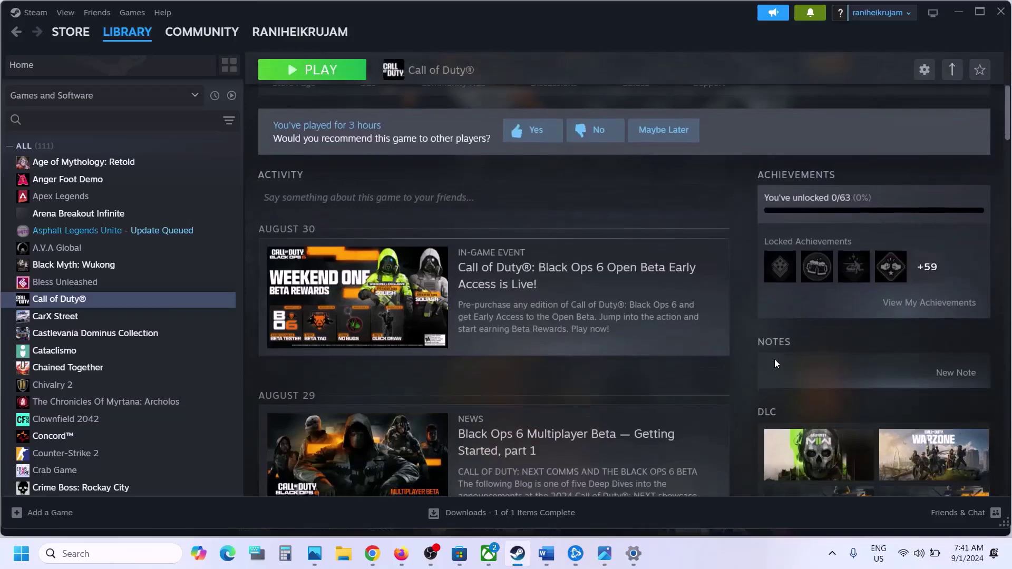
scroll(774, 359, down, 4)
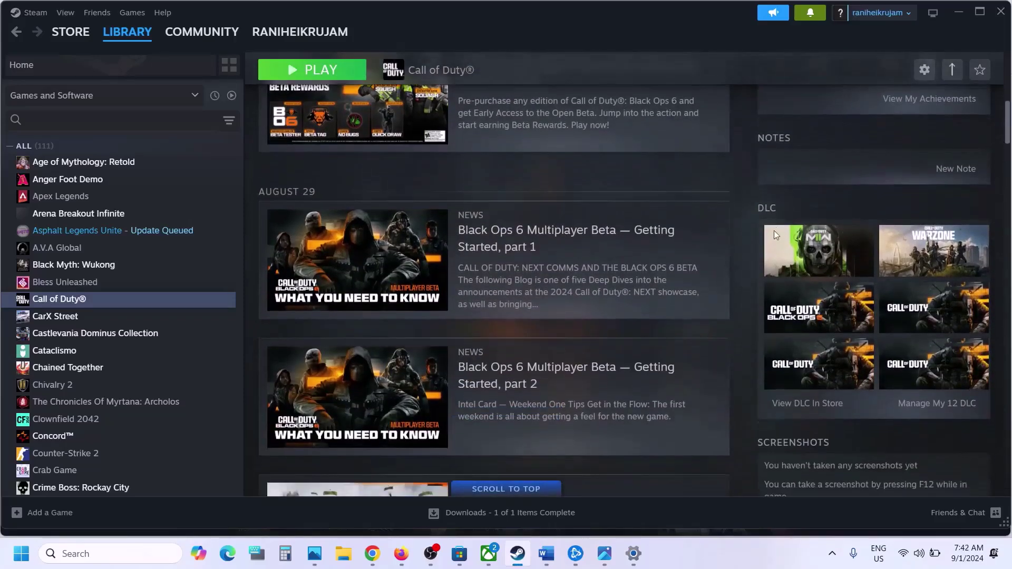
click(933, 404)
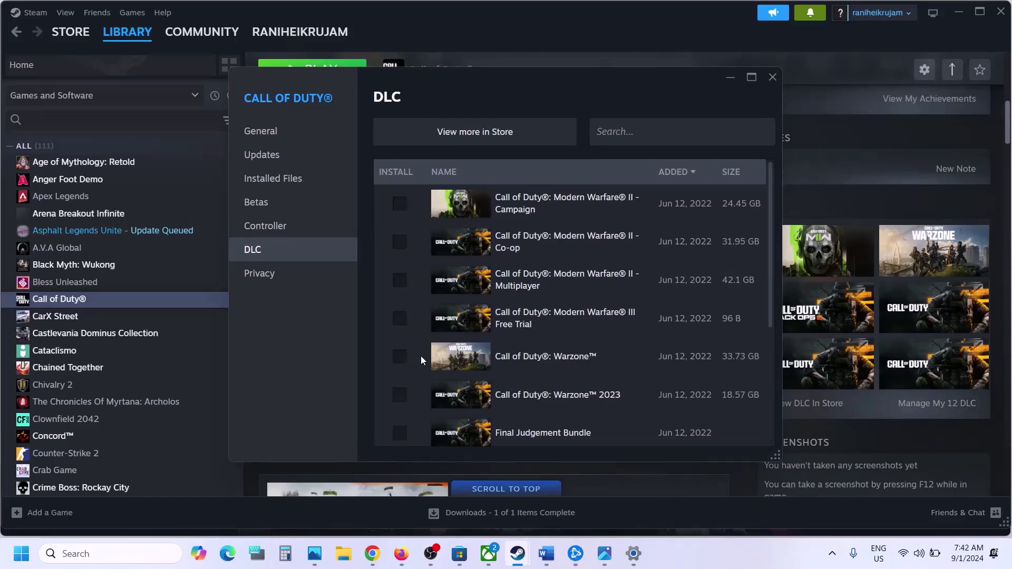
scroll(425, 354, down, 5)
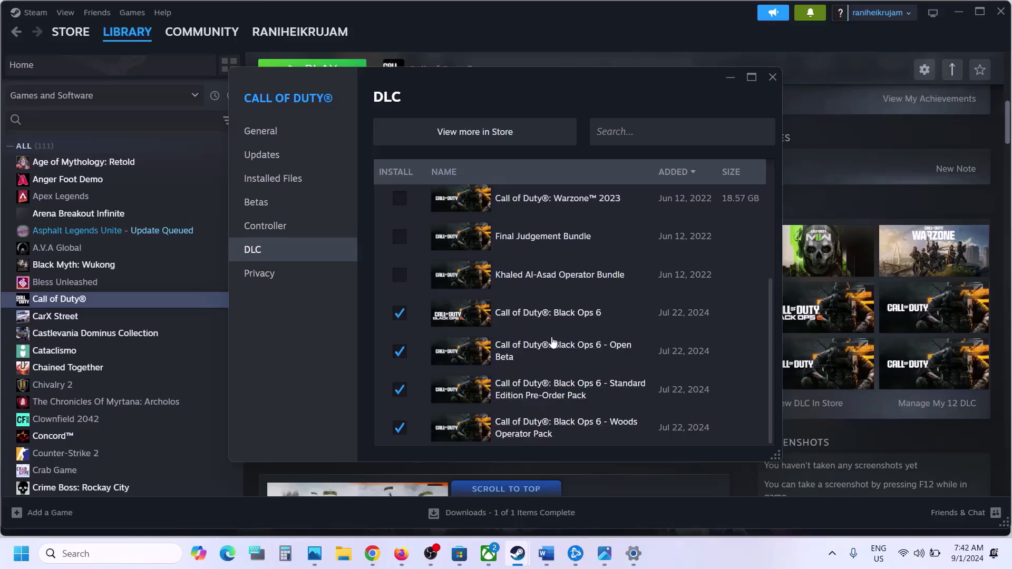
scroll(527, 316, up, 4)
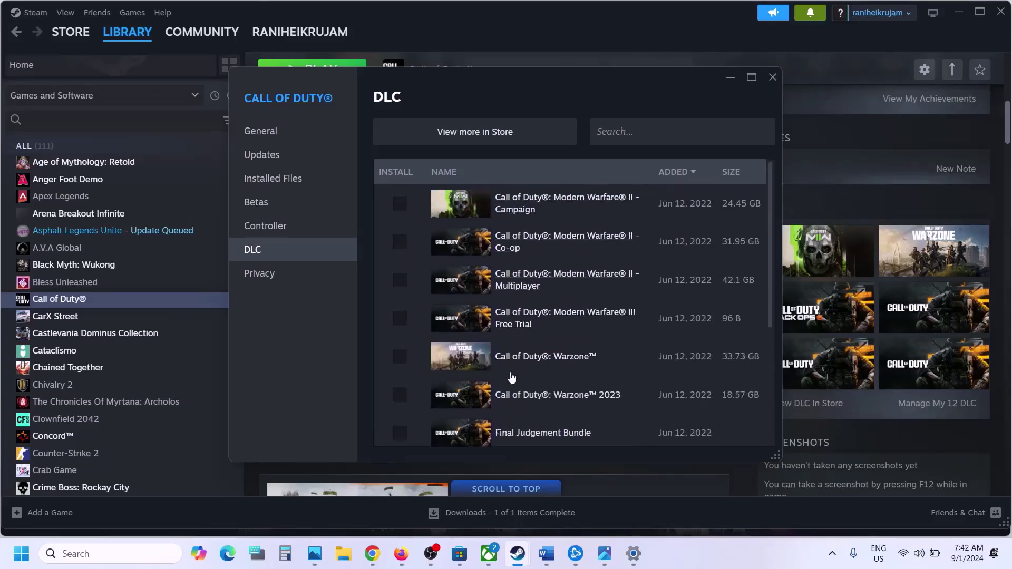
scroll(511, 376, down, 4)
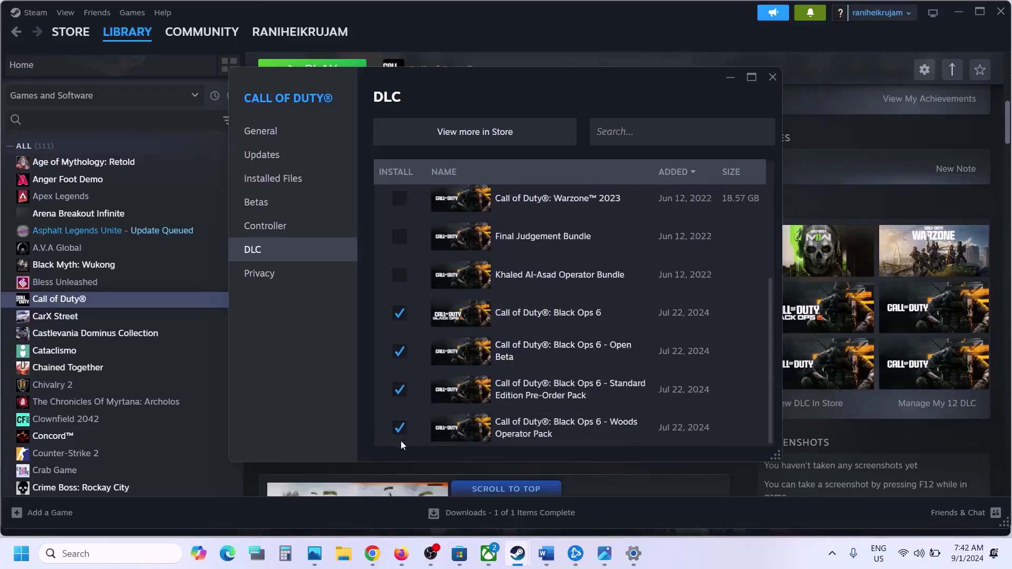
click(773, 77)
scroll(432, 224, up, 10)
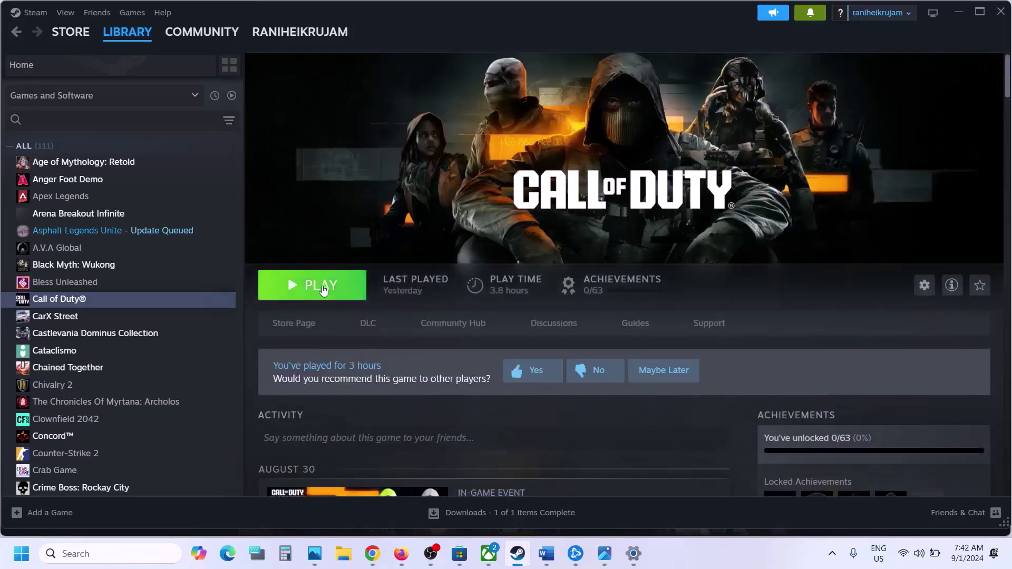
Switch to Battle.net and review Call of Duty's selectable install content under Modify Install, closing it without applying changes.
click(545, 559)
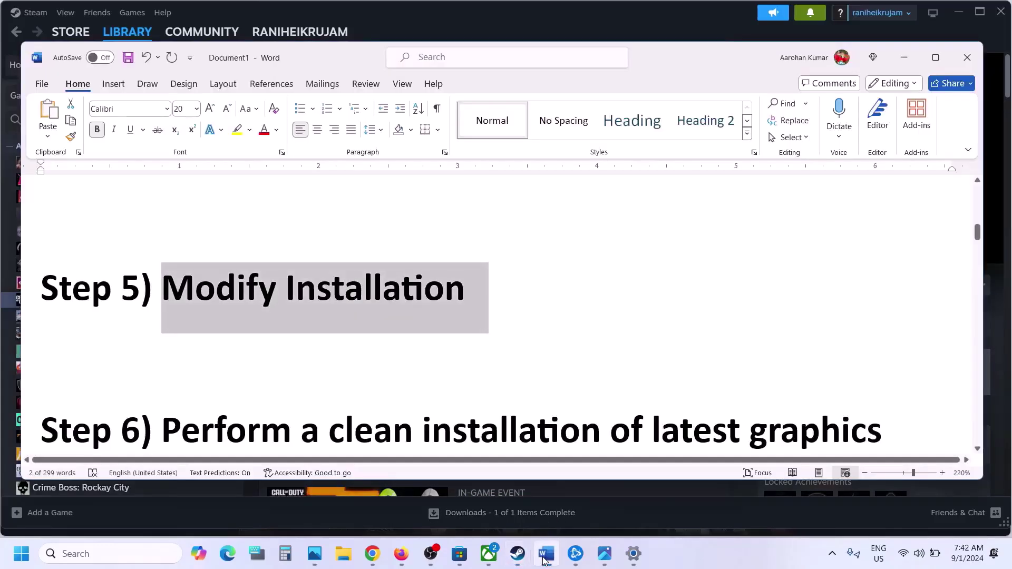
click(575, 559)
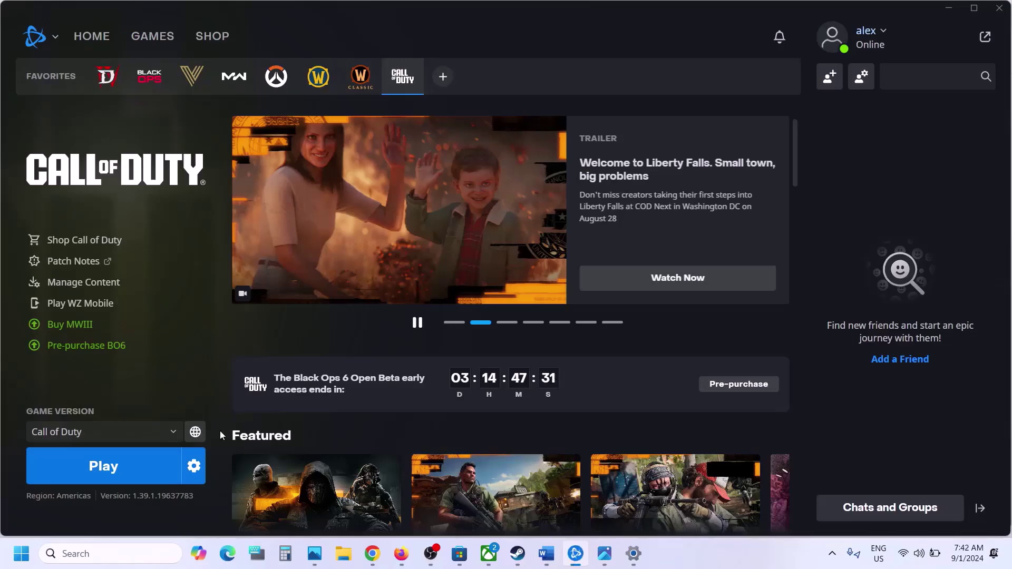
click(193, 466)
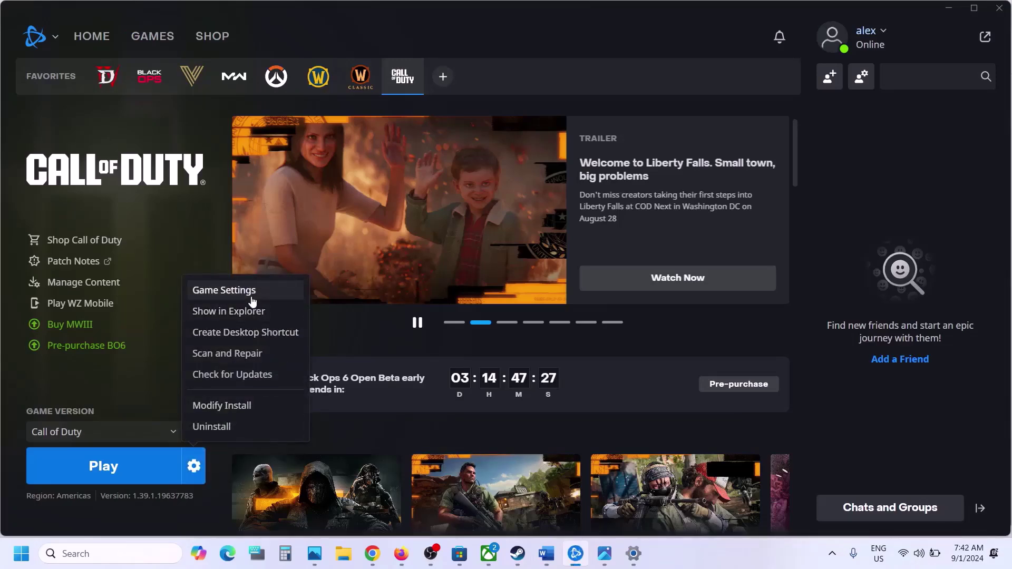
click(234, 405)
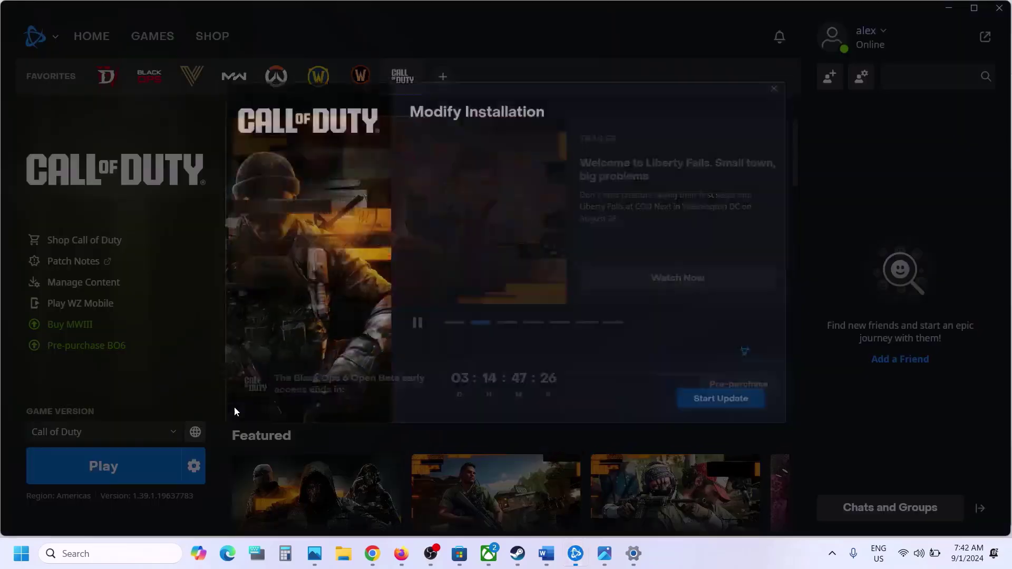
click(736, 157)
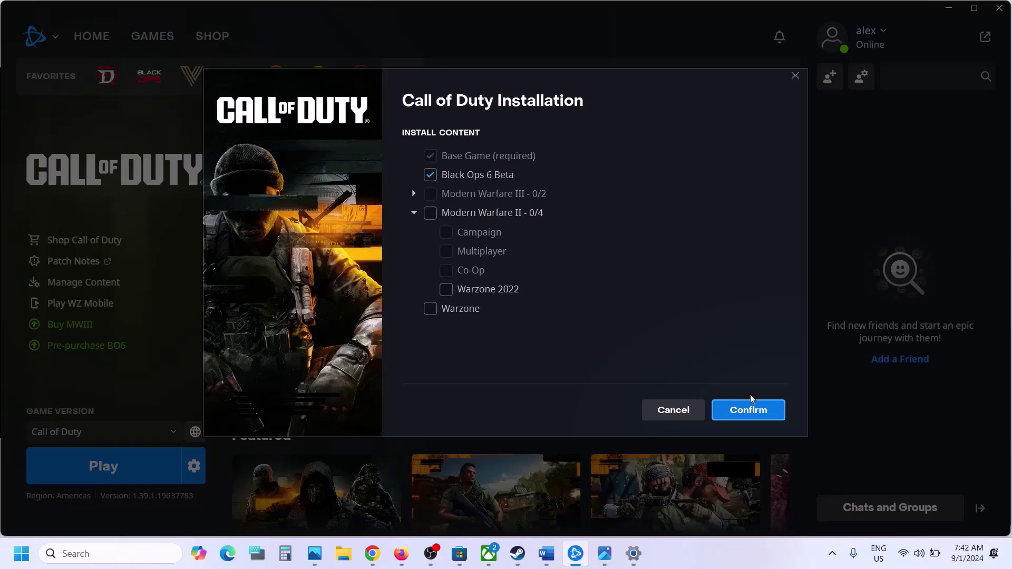
click(663, 405)
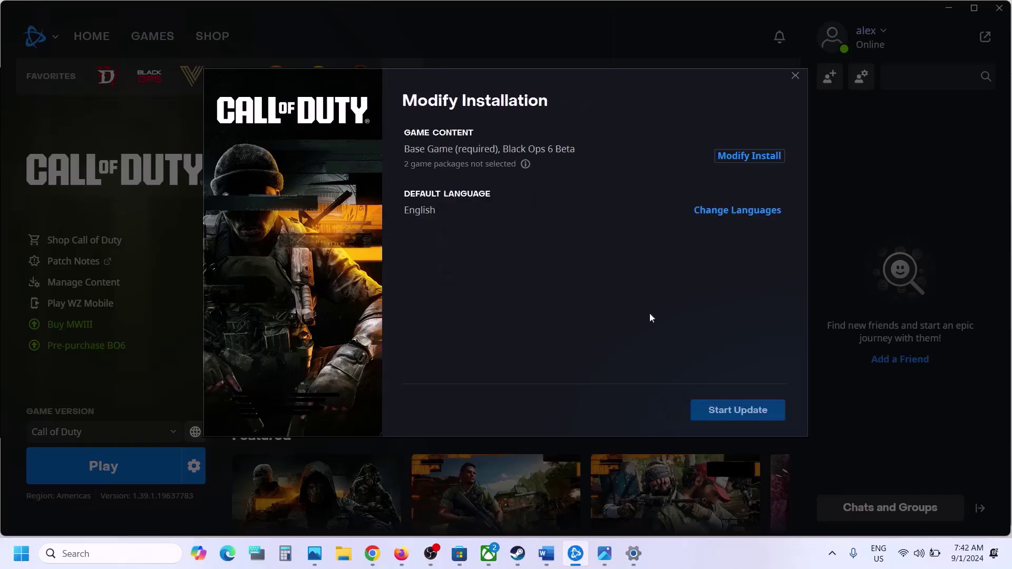
click(795, 76)
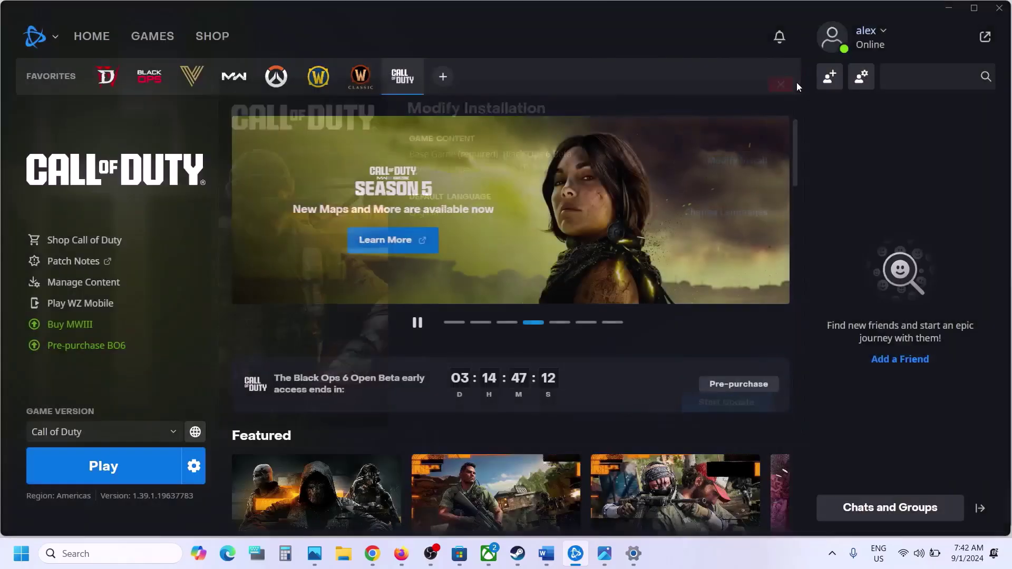
Return to Word and read Step 6 on a clean graphics driver installation, including the NVIDIA and AMD download links.
click(545, 553)
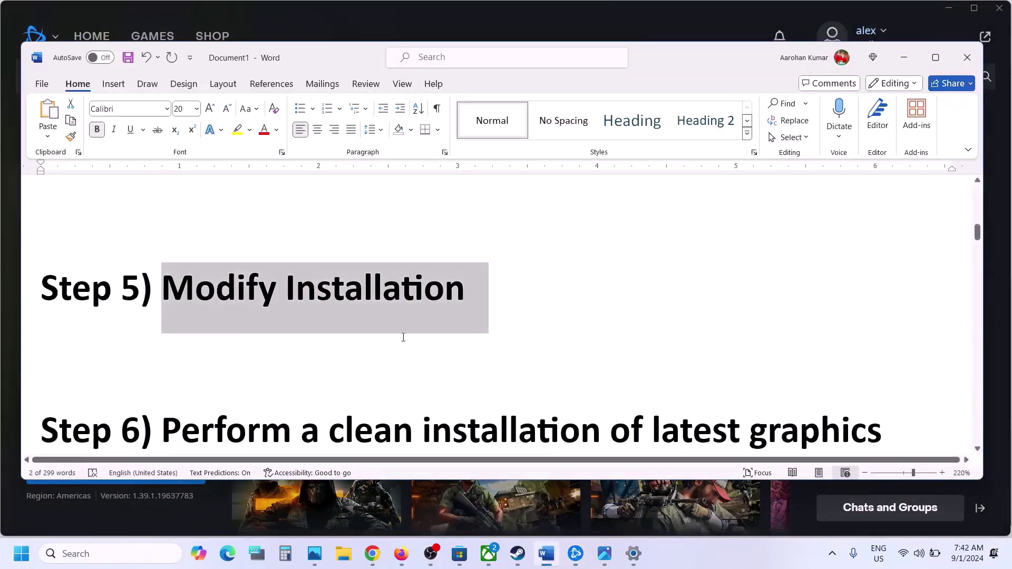
scroll(403, 337, down, 2)
drag(177, 301, 450, 317)
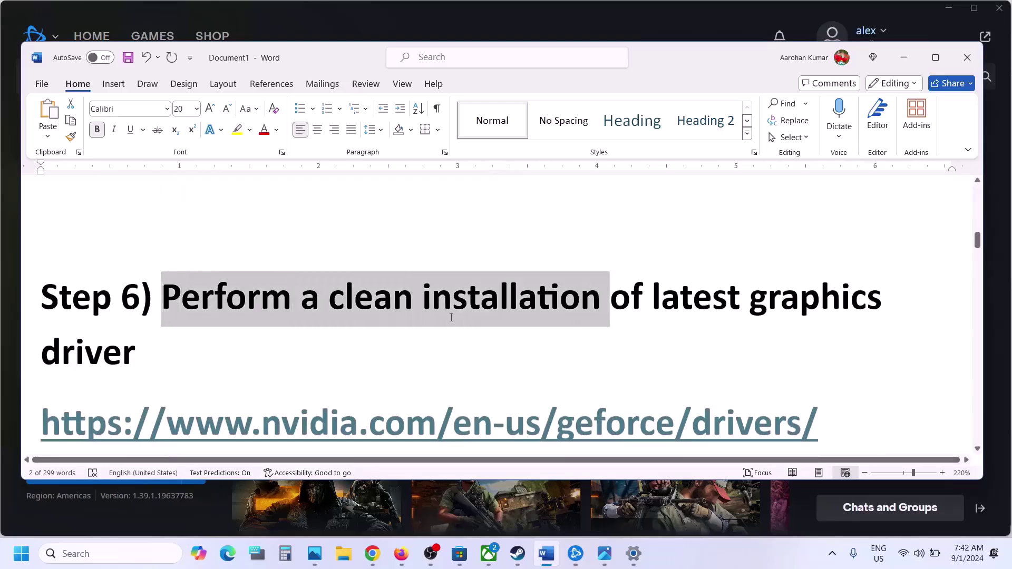
scroll(450, 316, down, 1)
drag(238, 354, 540, 350)
drag(251, 421, 494, 413)
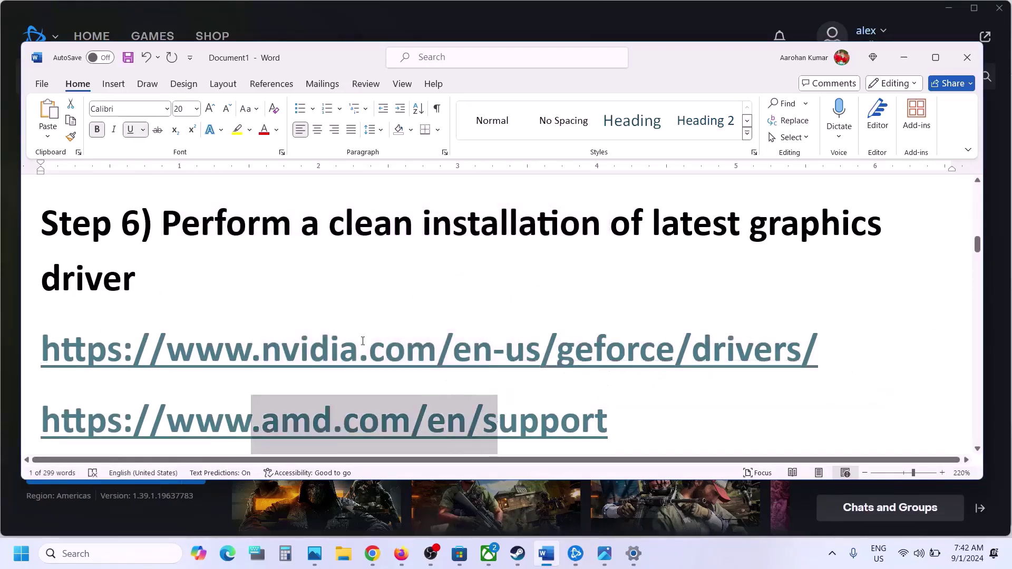
drag(283, 350, 593, 354)
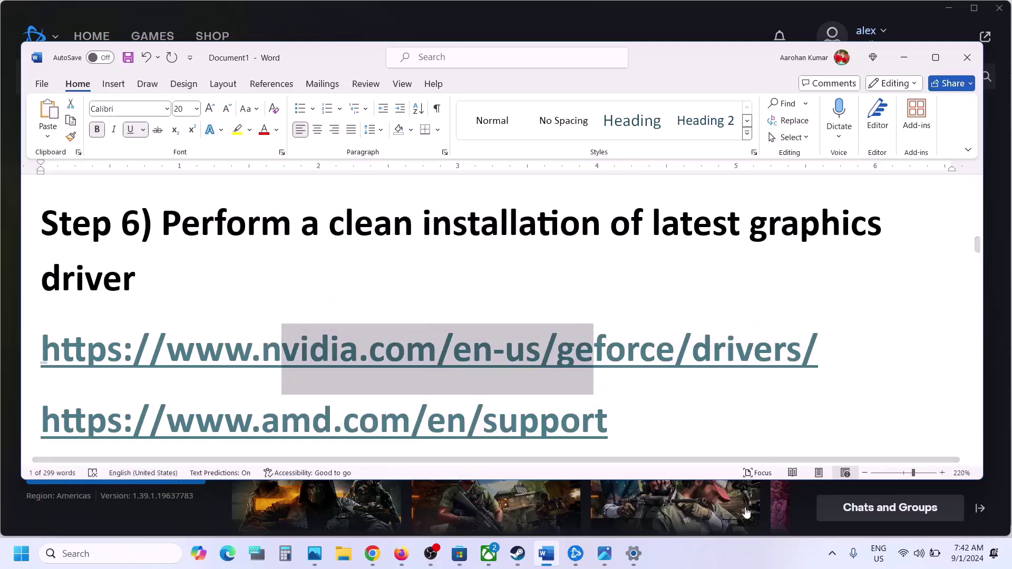
On NVIDIA's drivers page in Chrome, search for GeForce RTX 3050 Laptop GPU drivers for Windows 11 in English (US).
click(707, 562)
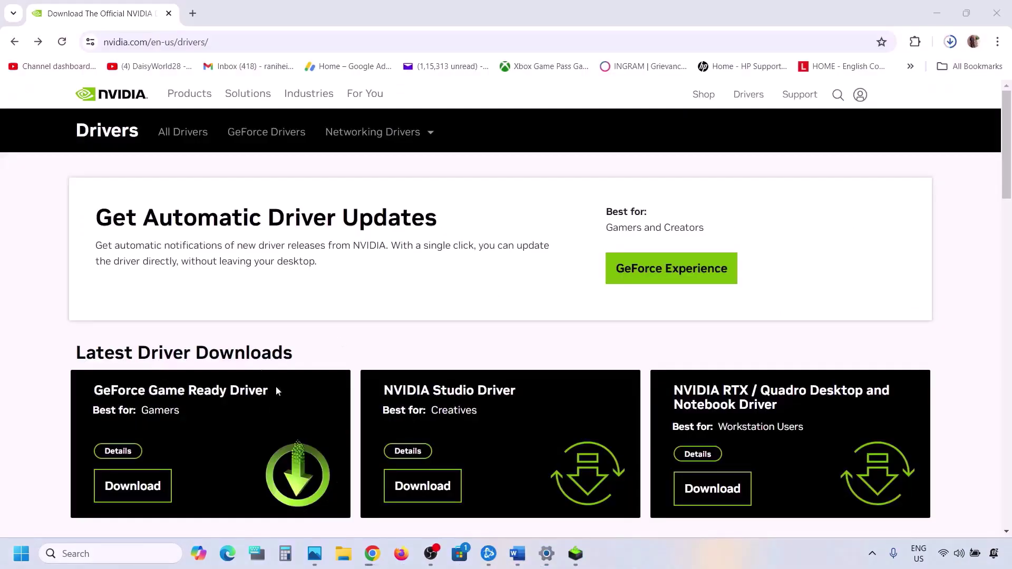
scroll(278, 391, down, 8)
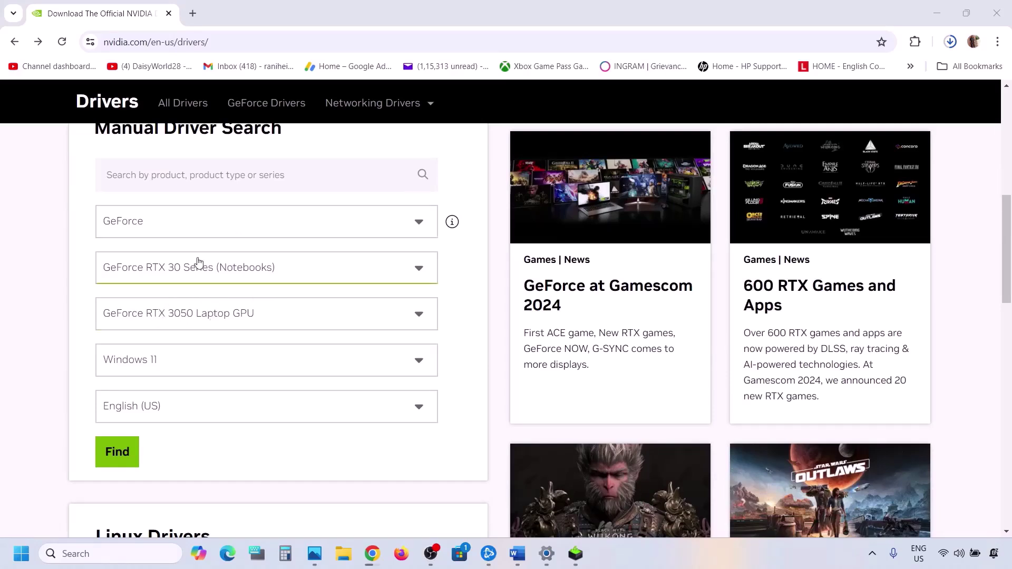
click(180, 282)
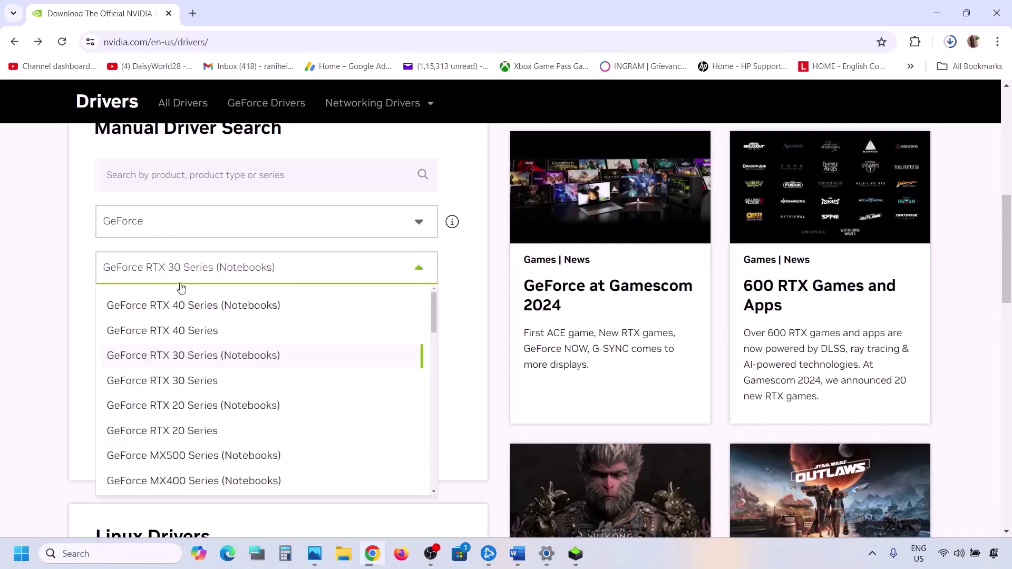
click(83, 293)
click(148, 375)
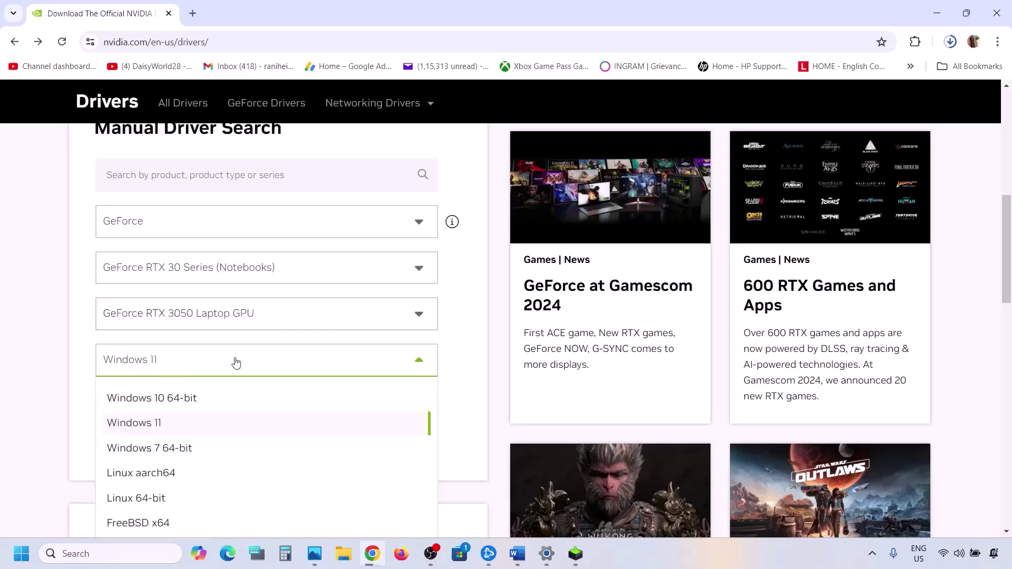
click(52, 343)
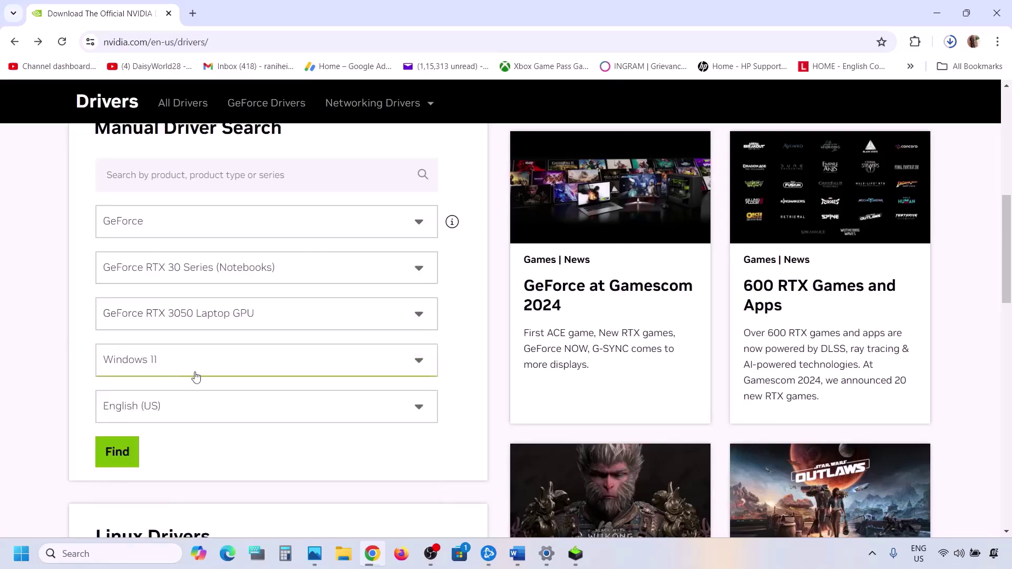
scroll(195, 377, down, 1)
click(121, 396)
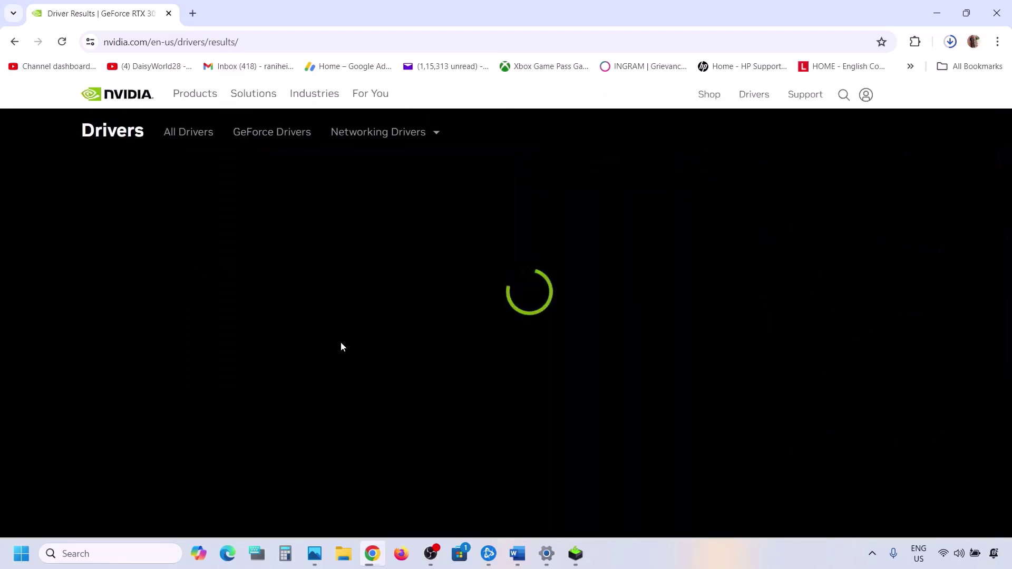
Check the GeForce Game Ready Driver's version in the results, open its details and download version 560.94.
scroll(341, 346, down, 2)
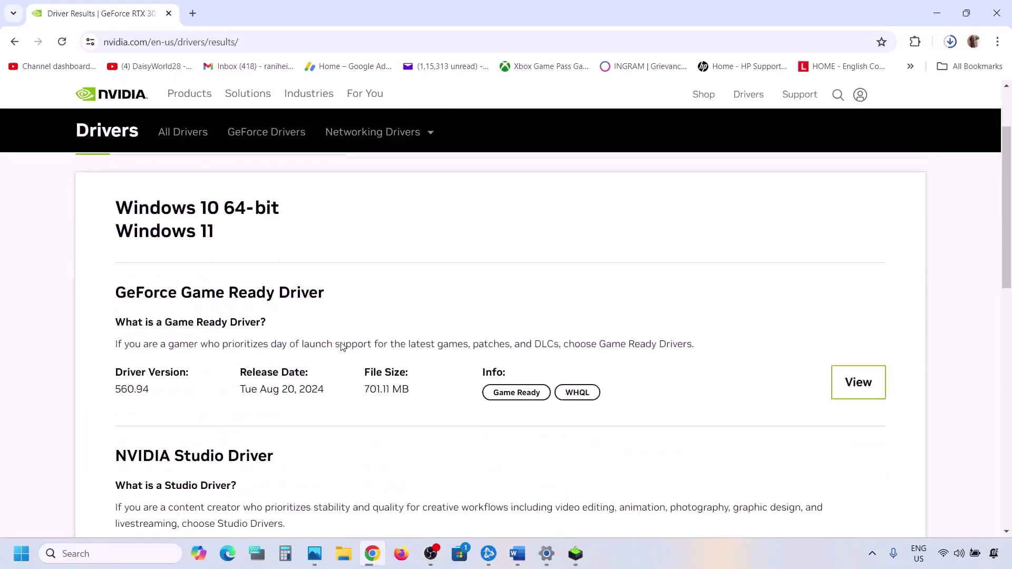
scroll(317, 346, down, 1)
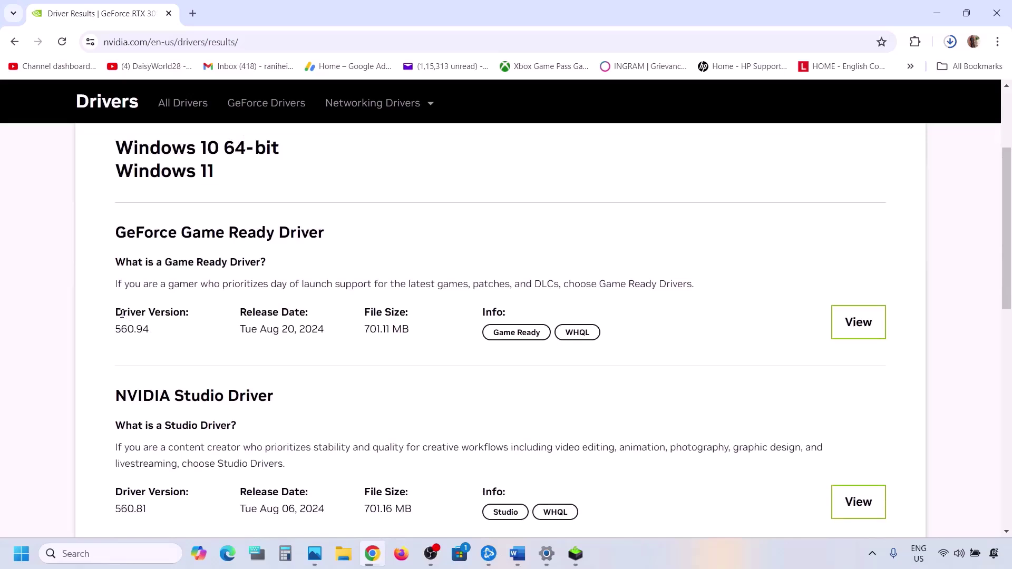
drag(123, 314, 184, 308)
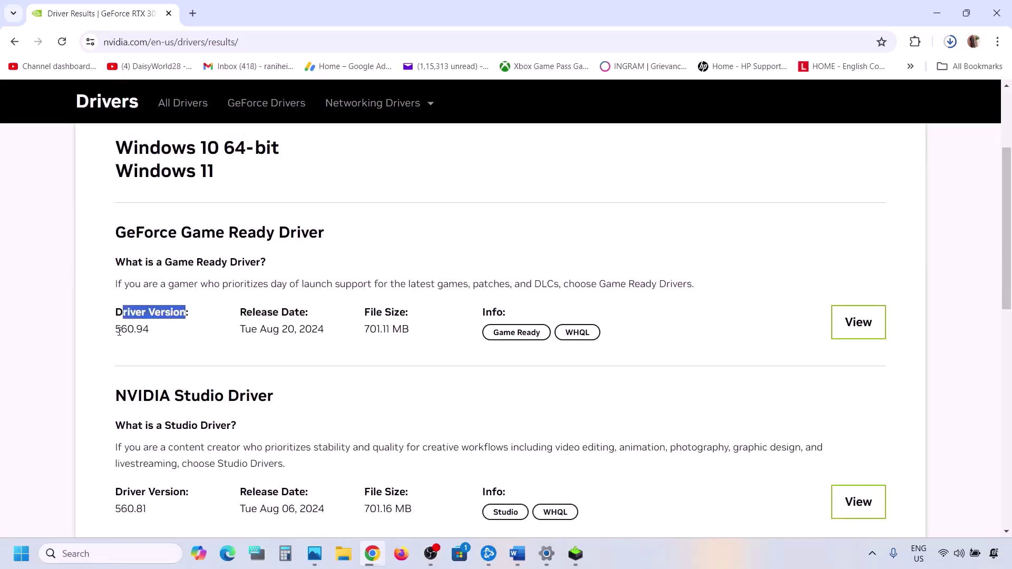
drag(120, 330, 160, 331)
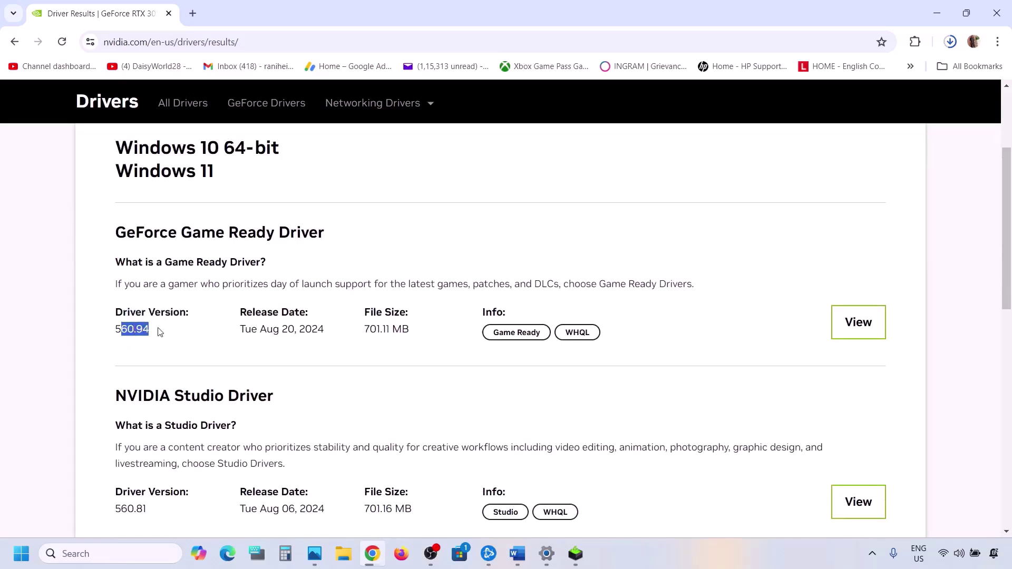
click(859, 322)
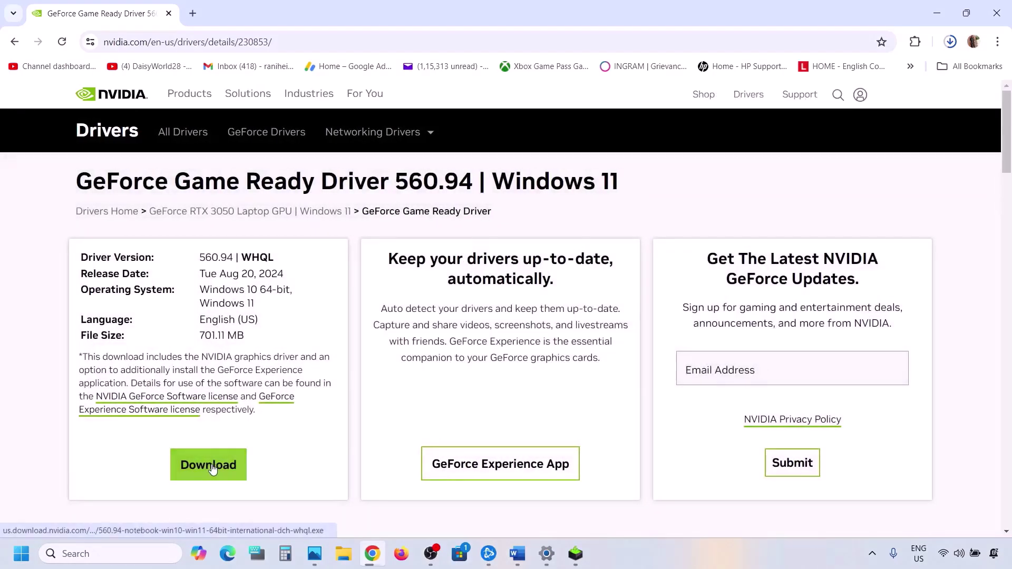
click(212, 466)
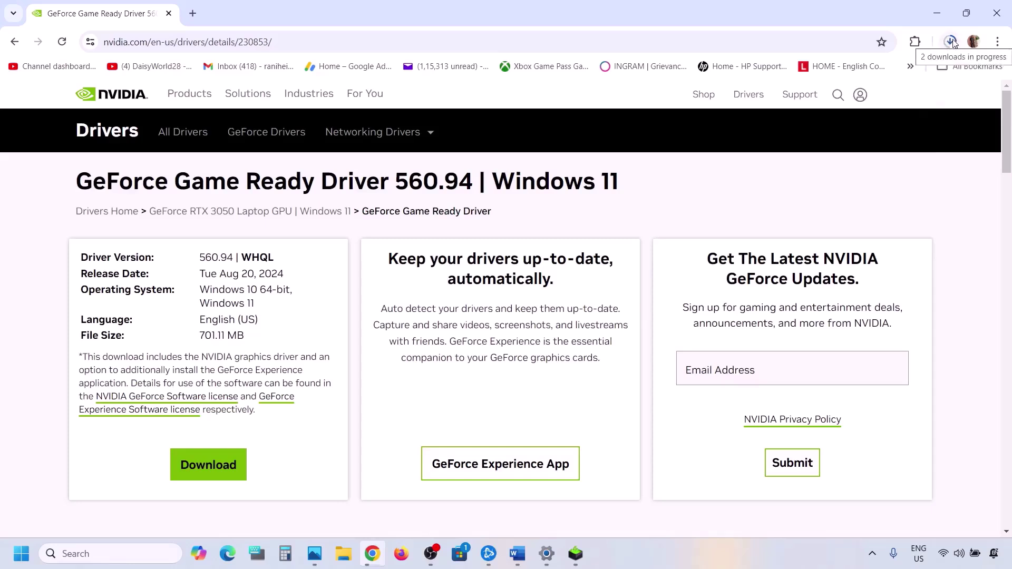
Switch to the NVIDIA Installer, accept the license and start a Custom (Advanced) installation with the clean installation option enabled.
click(577, 560)
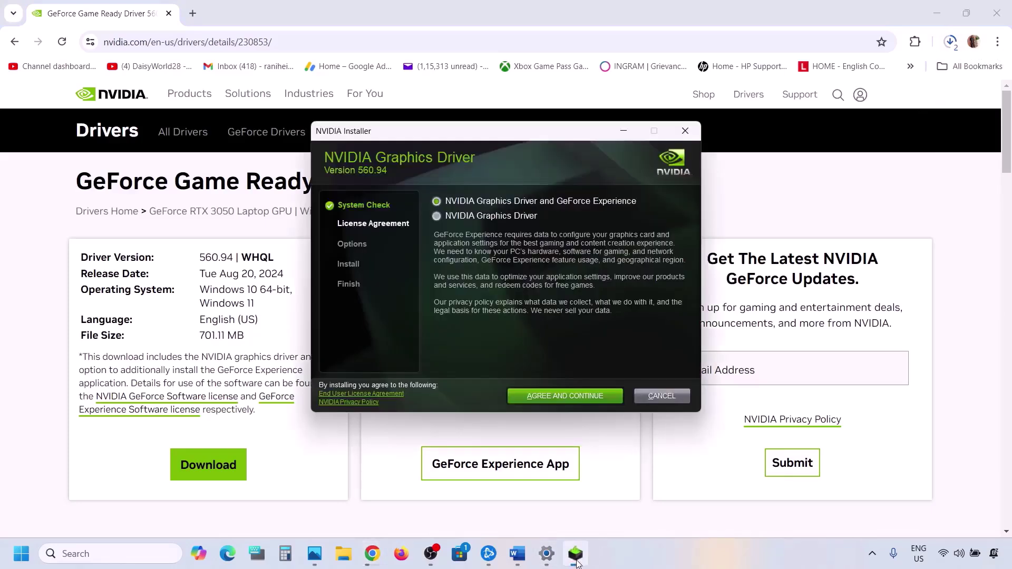
click(565, 395)
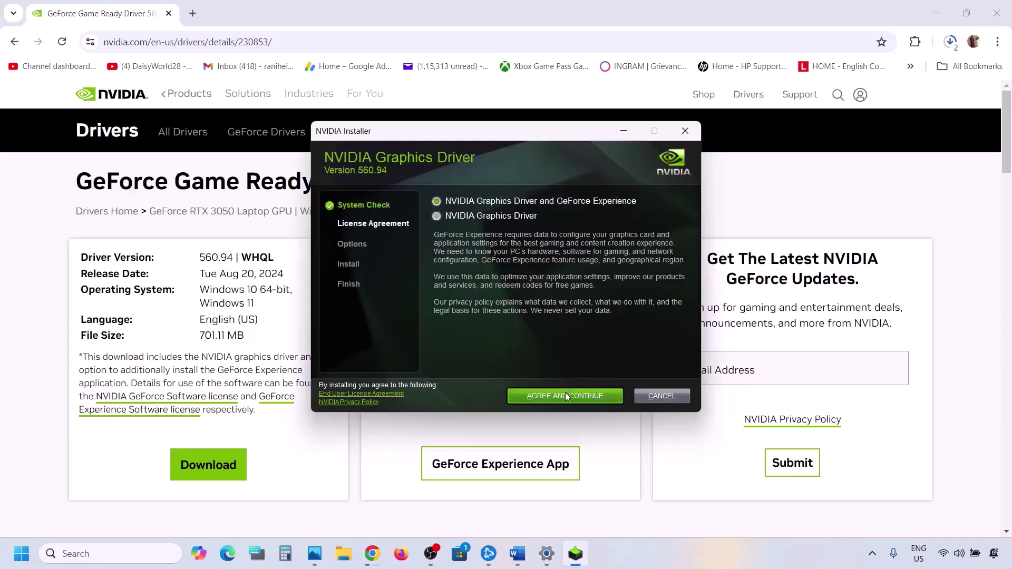
click(462, 277)
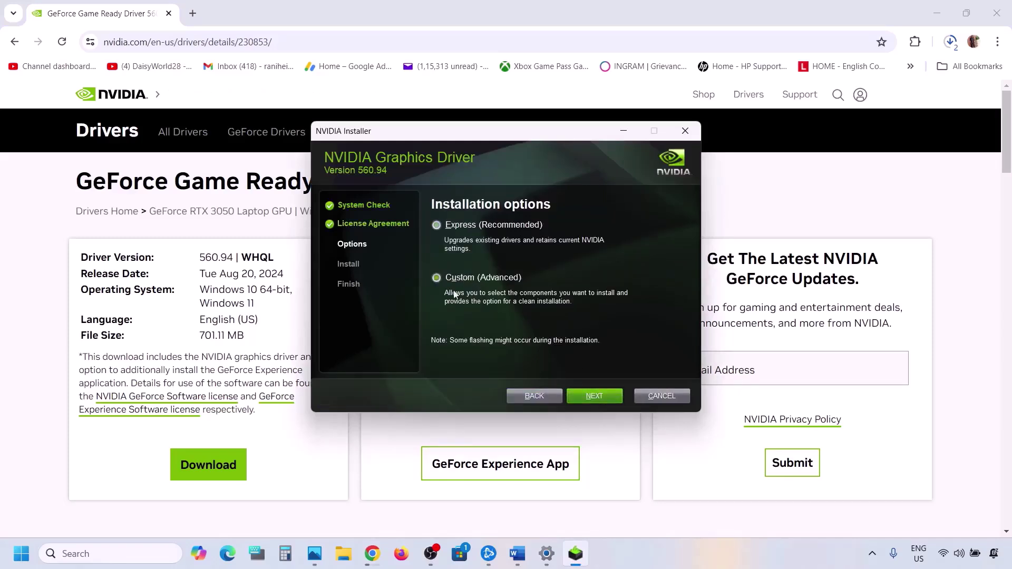
click(586, 398)
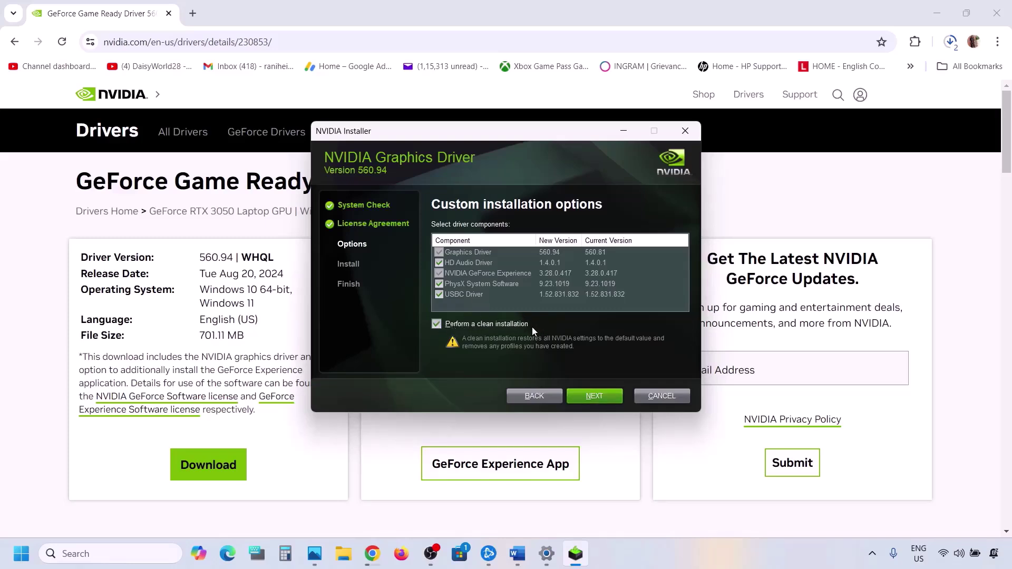
click(597, 398)
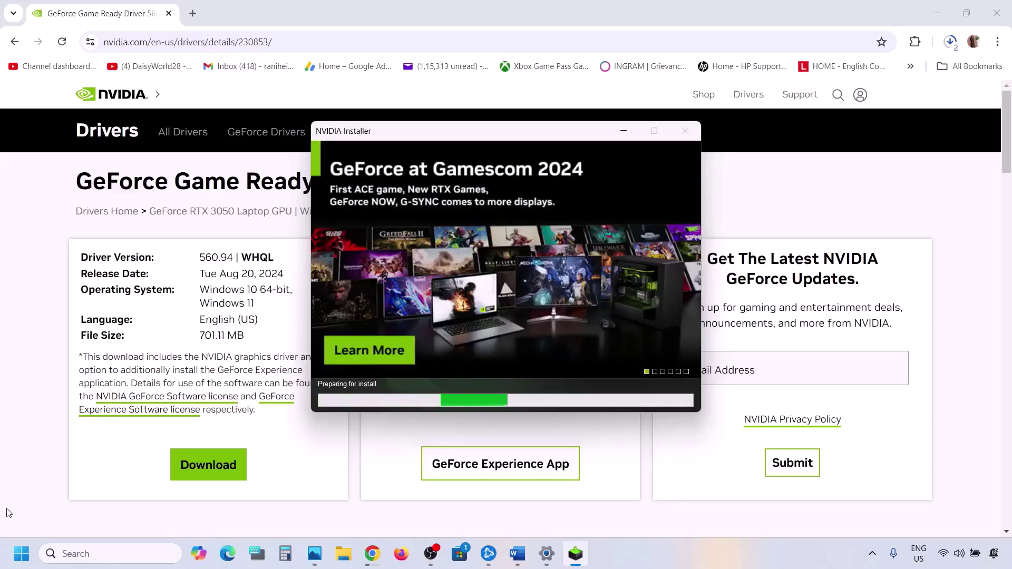
View the Windows power options for restarting the computer and close them without choosing one.
click(21, 554)
click(383, 508)
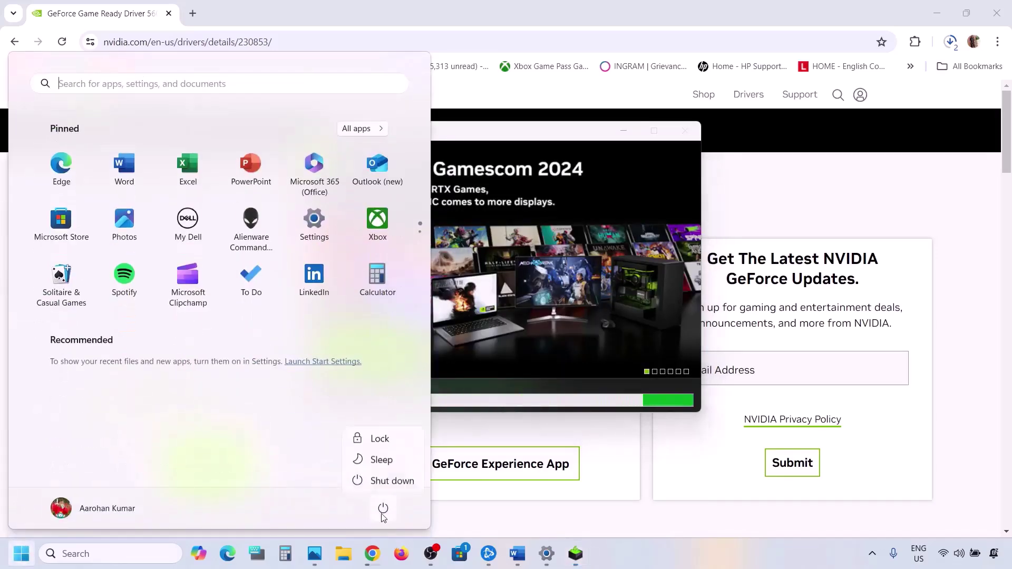
click(640, 297)
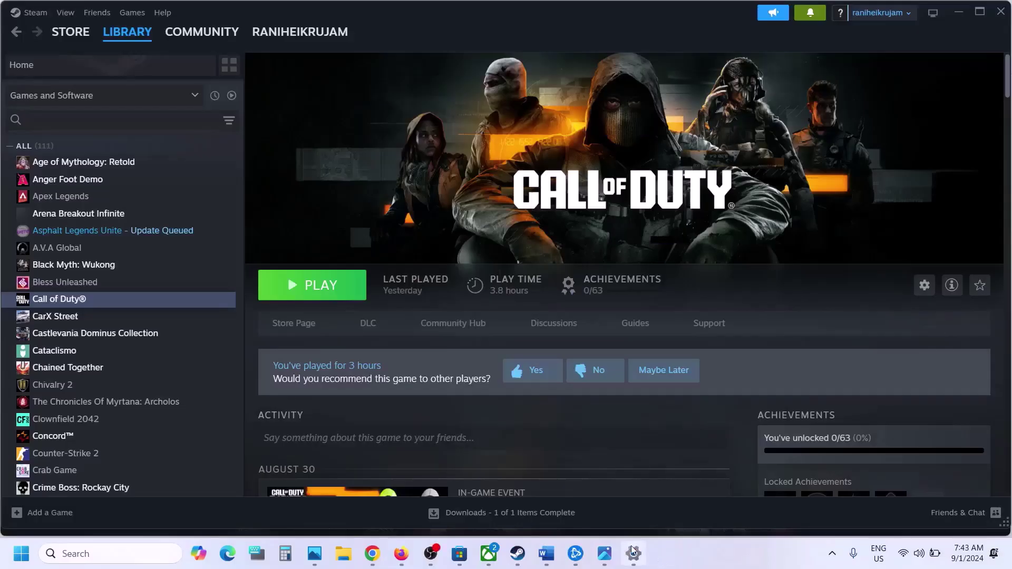
Return to Word, read Step 7 for AMD users and copy the text "Adrenalin Edition Preview Driver for AFMF 2".
click(545, 553)
scroll(410, 293, down, 4)
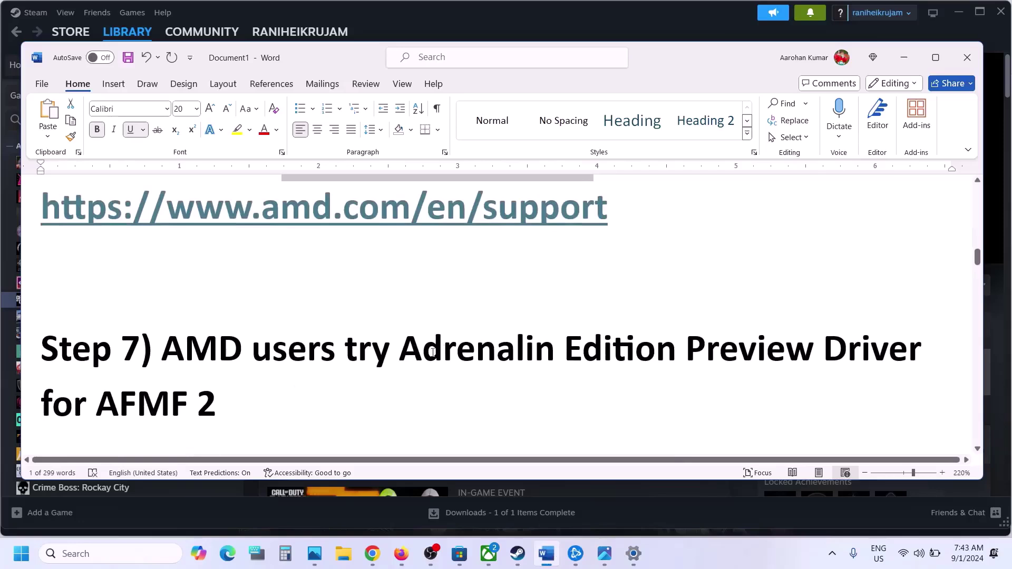
drag(403, 348, 223, 407)
click(224, 407)
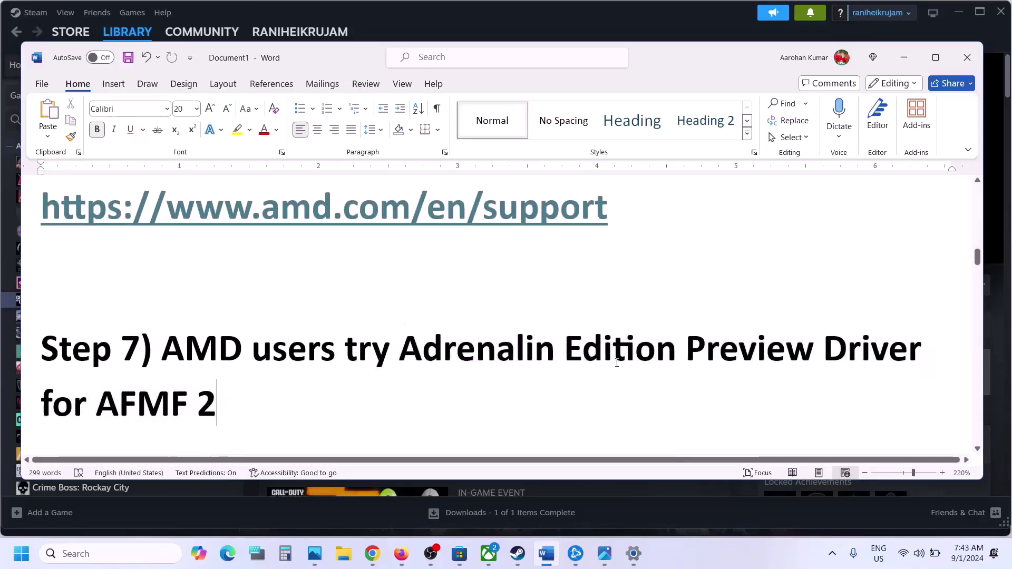
drag(402, 352, 468, 380)
key(ctrl+c)
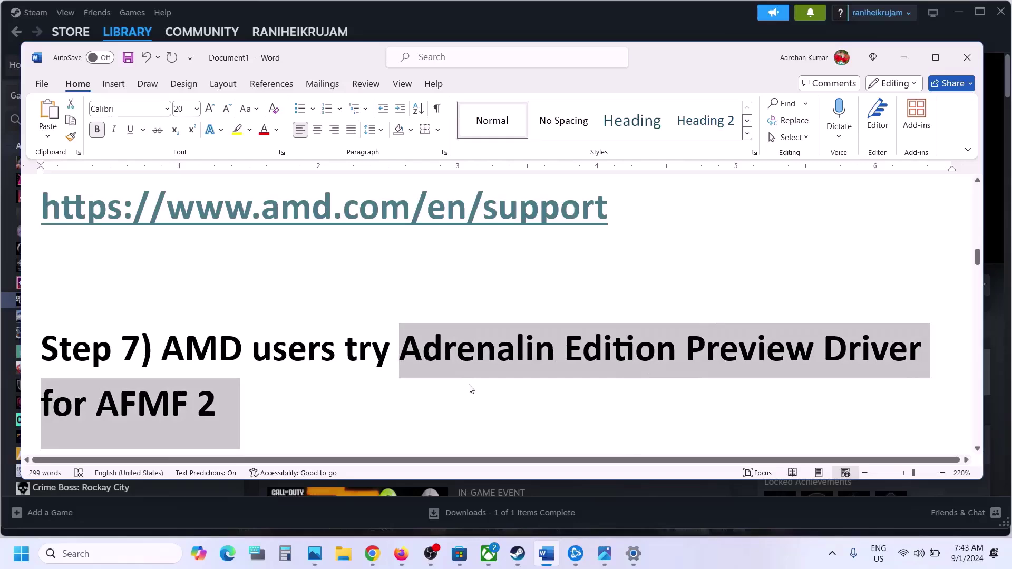
Switch to Chrome and search Google in a new tab for "Adrenalin Edition Preview Driver for AFMF 2".
key(alt+Tab)
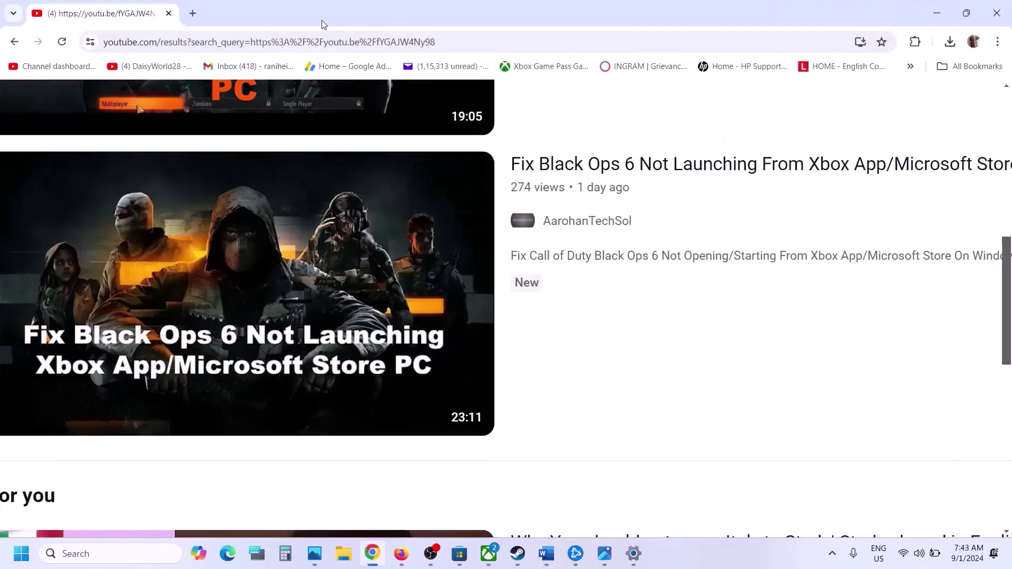
click(193, 14)
key(ctrl+v)
key(Return)
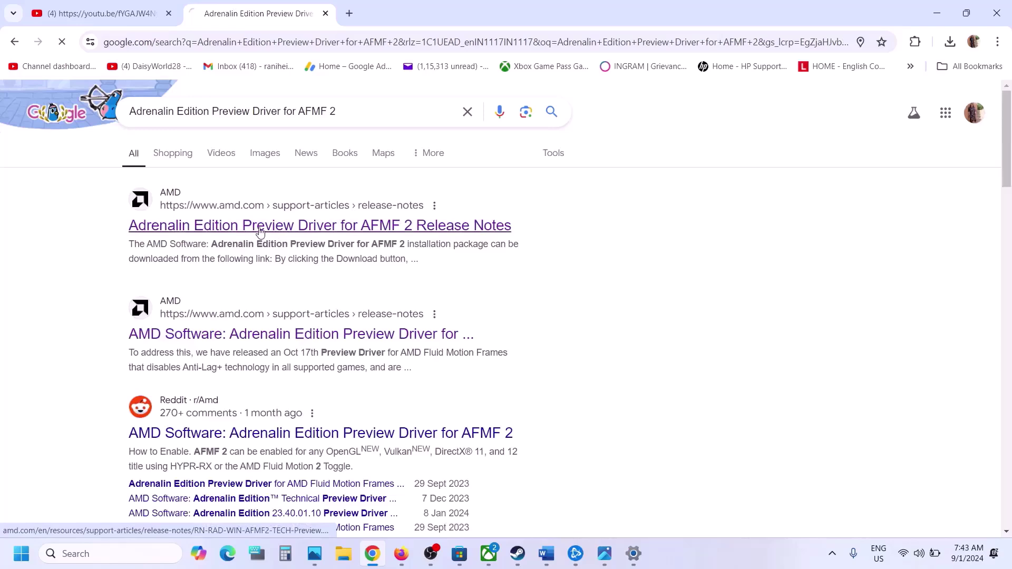
Open AMD's AFMF 2 preview driver release notes and locate the download link for Windows 10 and Windows 11 64-bit.
scroll(397, 340, down, 1)
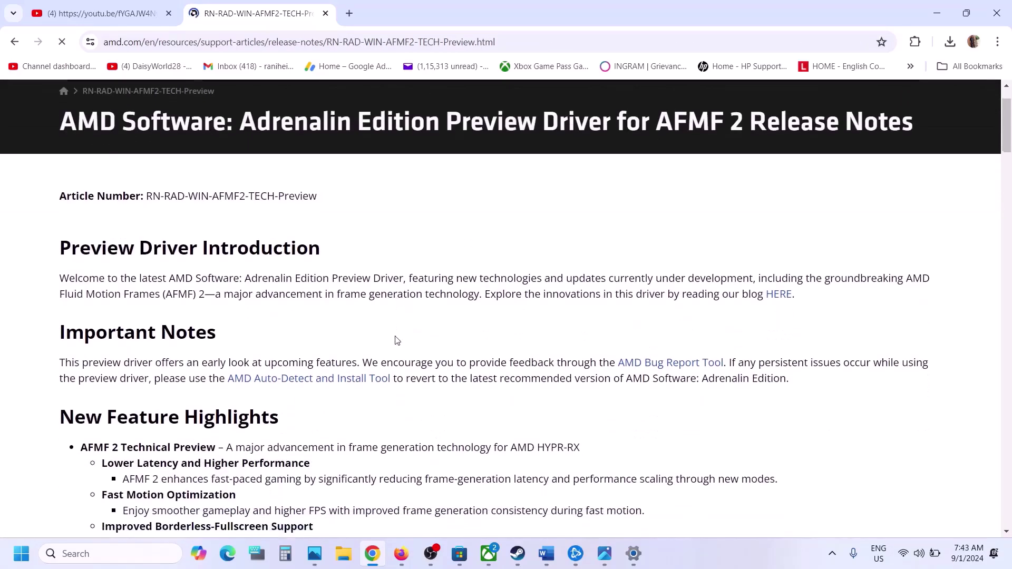
scroll(397, 337, down, 1)
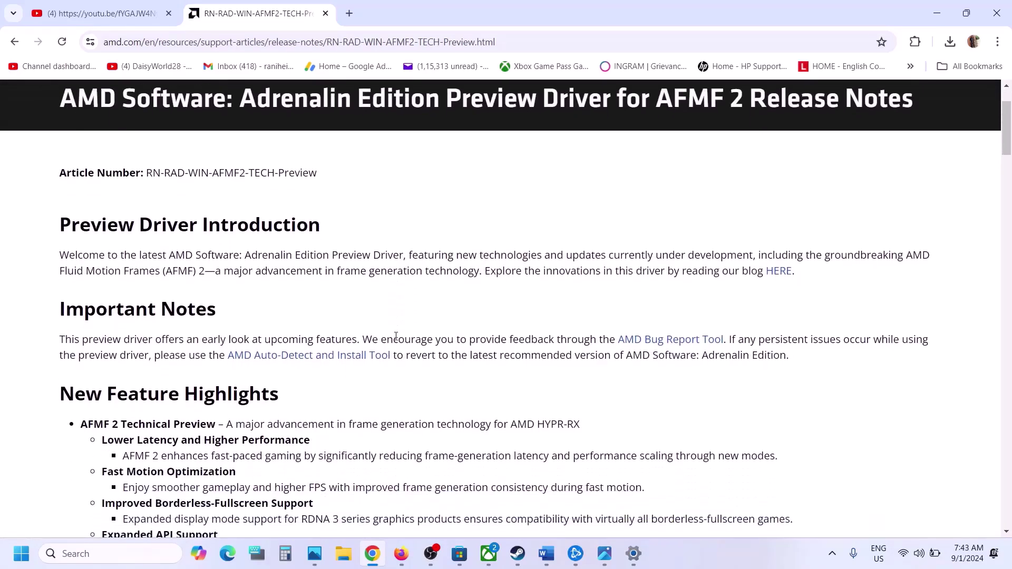
scroll(396, 337, down, 6)
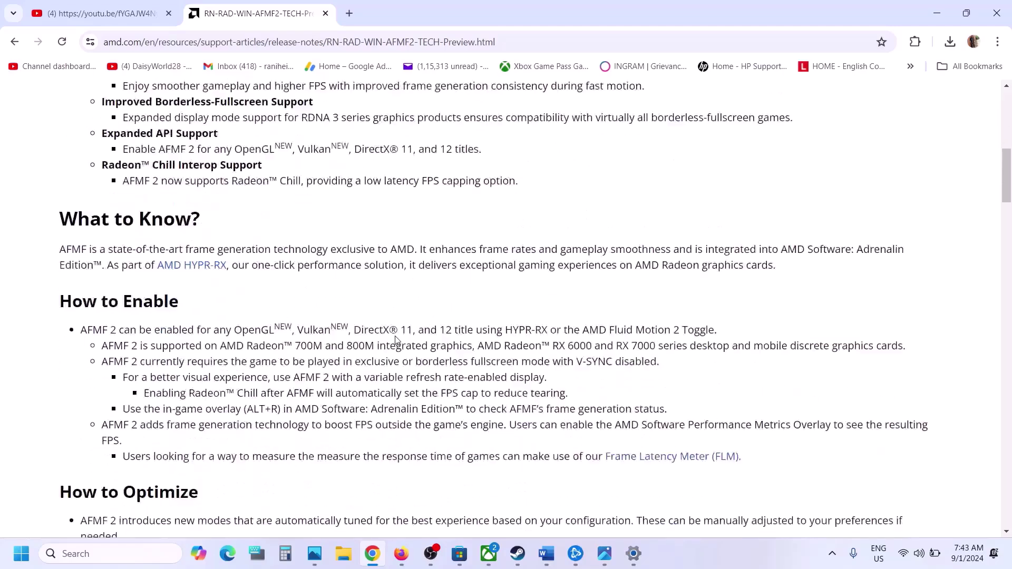
scroll(395, 339, down, 10)
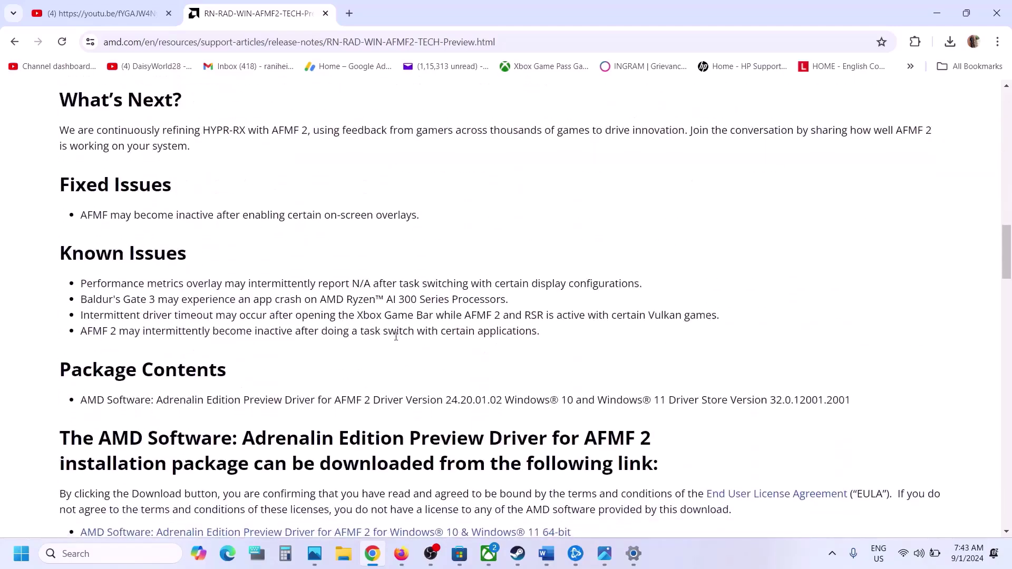
scroll(396, 336, down, 2)
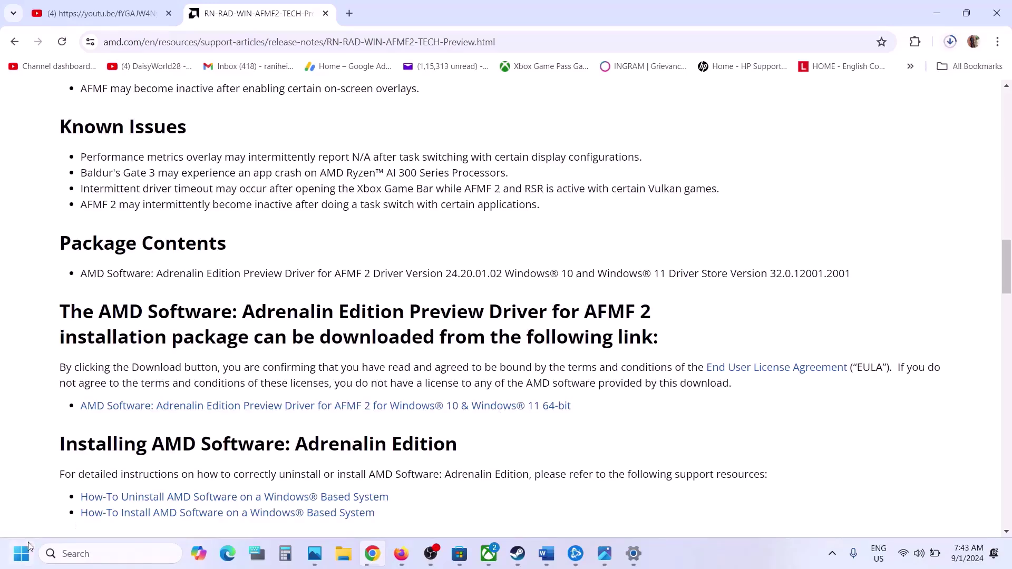
View the Windows power options without choosing one, and switch to Steam.
click(28, 549)
click(382, 508)
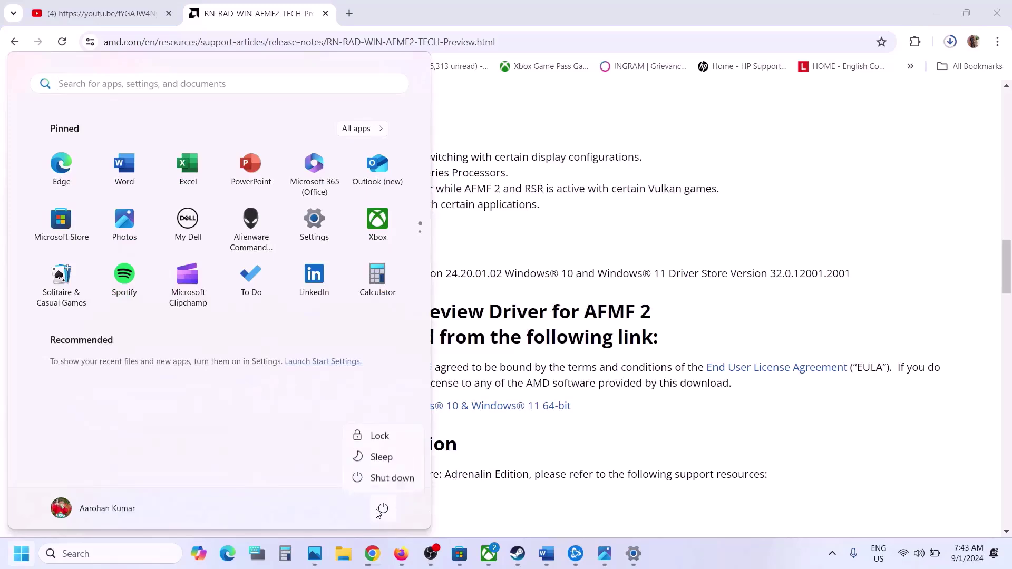
click(518, 562)
click(518, 562)
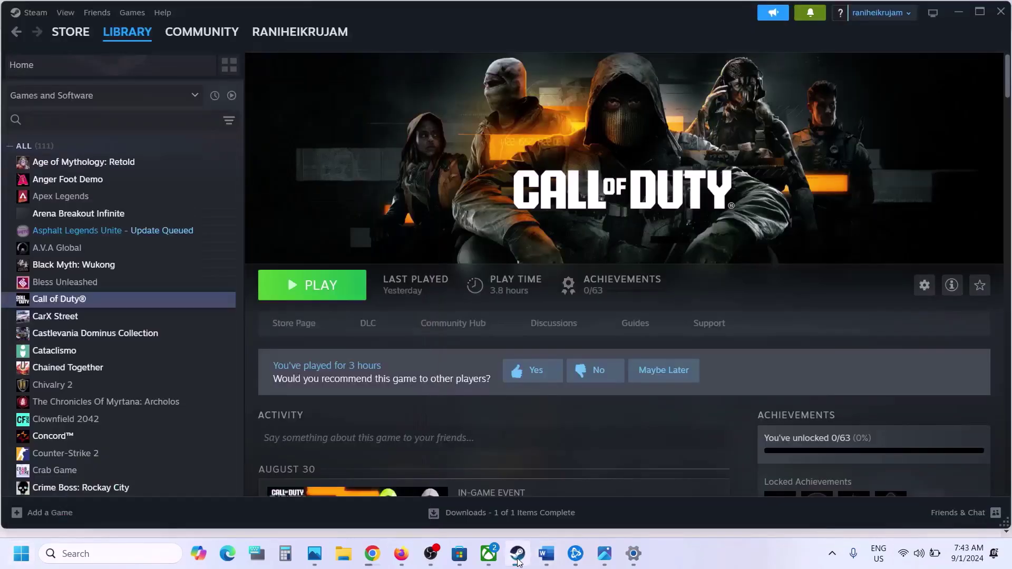
Return to Word and read Step 8 on running the game on the dedicated graphics card.
click(545, 556)
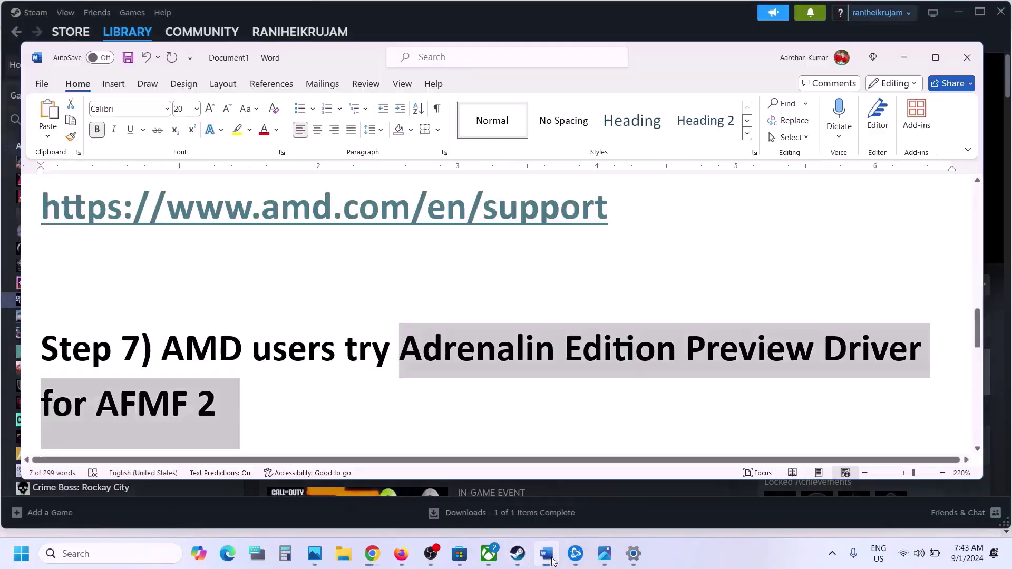
scroll(331, 363, down, 1)
scroll(331, 363, down, 3)
right_click(332, 363)
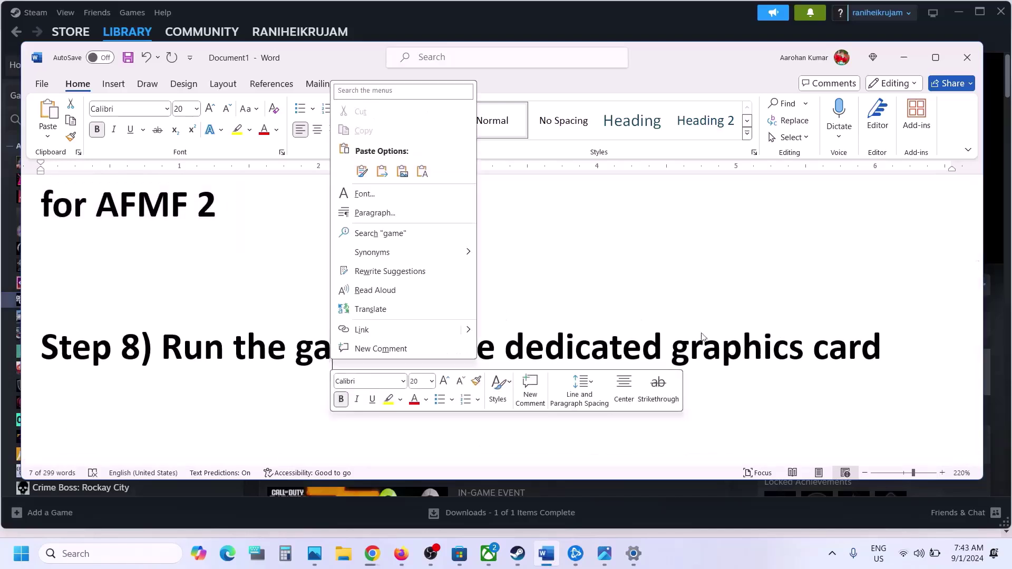
click(709, 342)
Copy the word "graphics" from Step 8 and use it in Windows search to open Graphics settings.
double_click(712, 343)
key(ctrl+c)
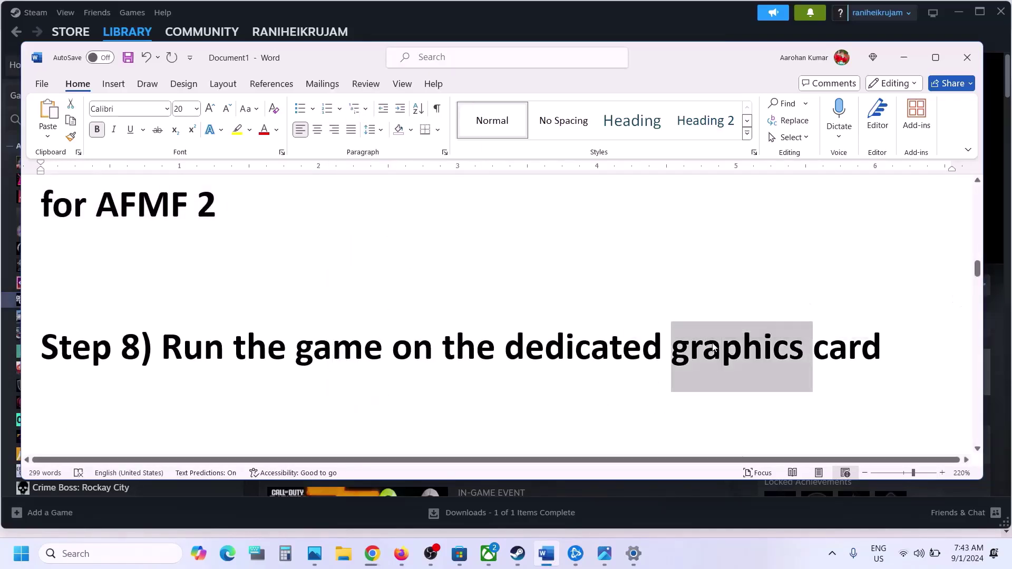
click(105, 554)
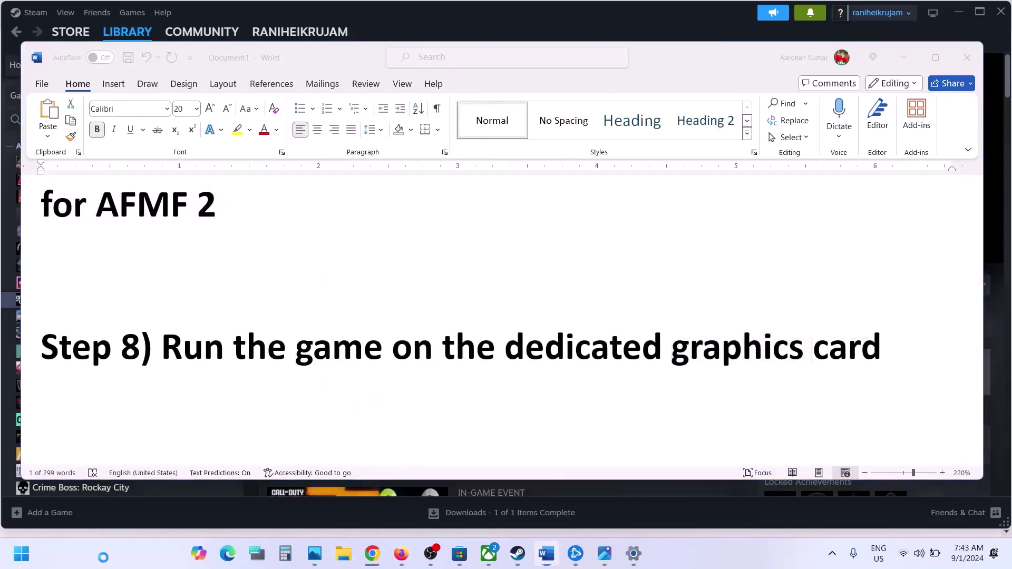
key(ctrl+v)
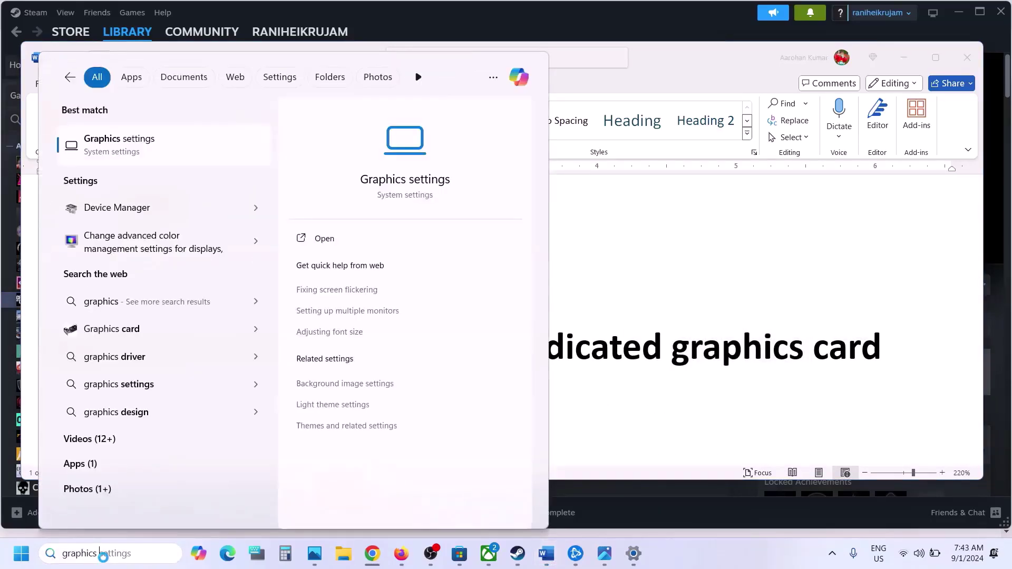
click(136, 136)
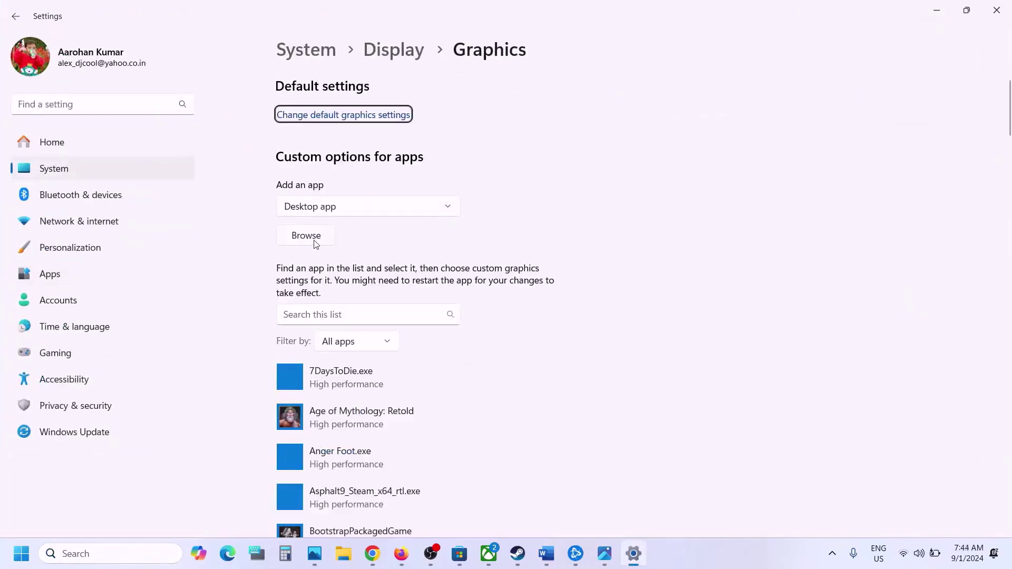
Try to add the cod application from C:\Program Files (x86)\Steam\steamapps\common\Call of Duty HQ as a desktop app.
click(313, 243)
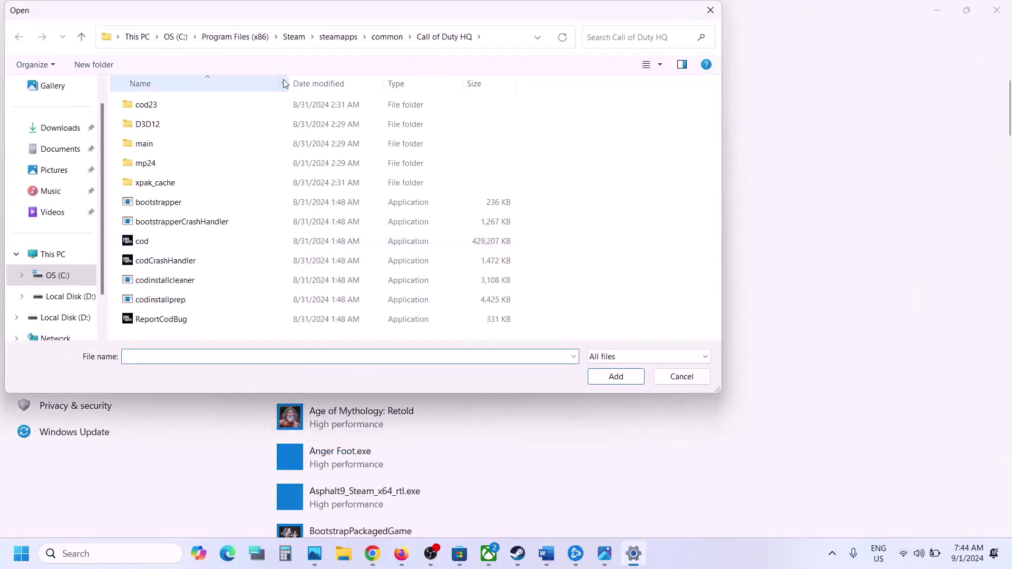
click(53, 255)
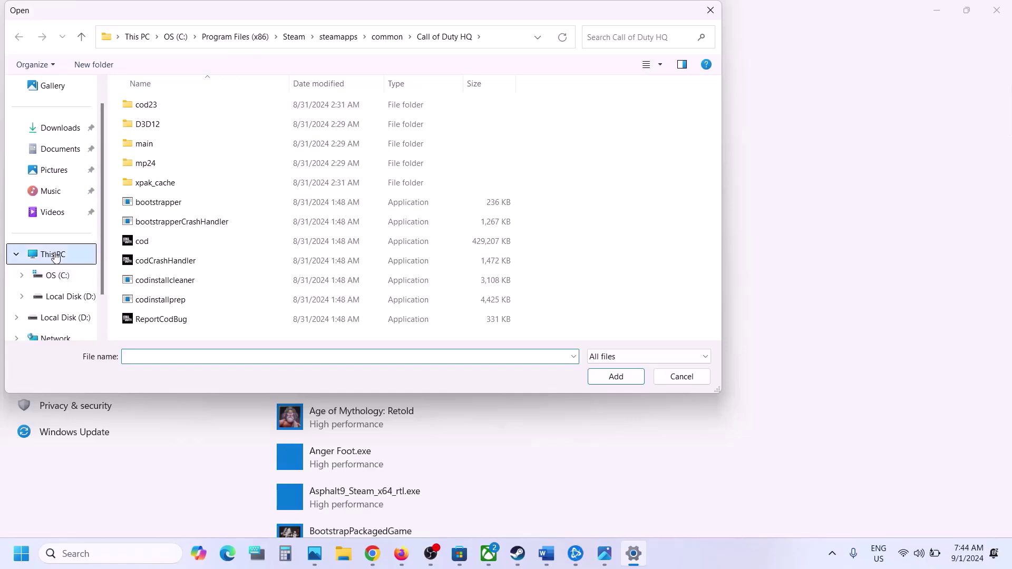
double_click(235, 118)
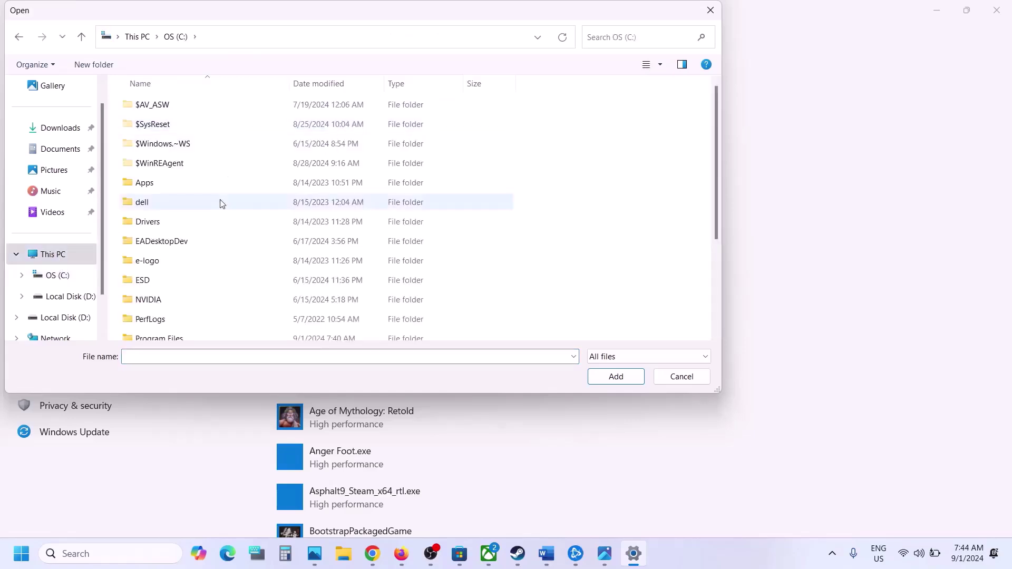
scroll(219, 203, down, 2)
double_click(185, 220)
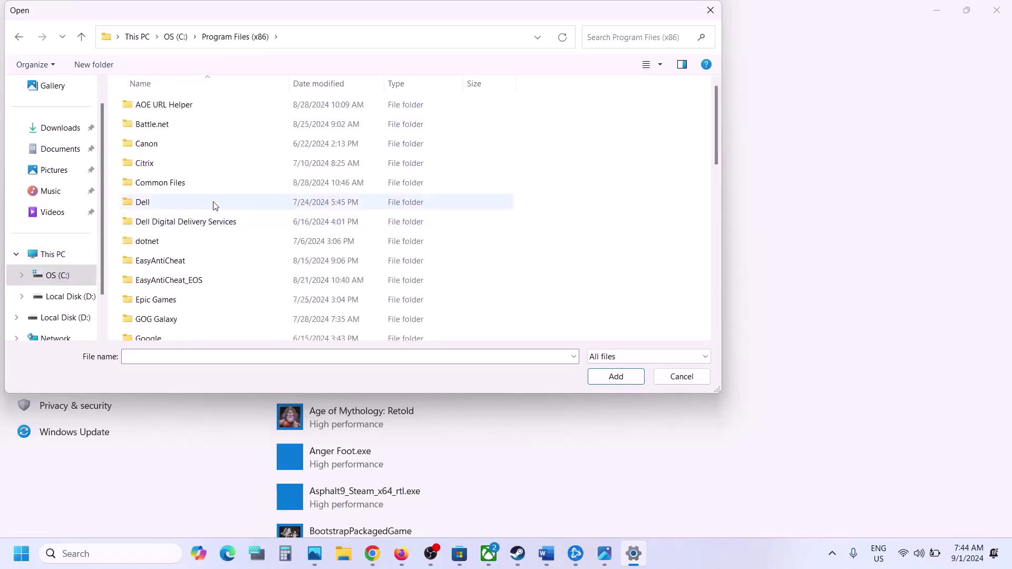
scroll(200, 204, down, 8)
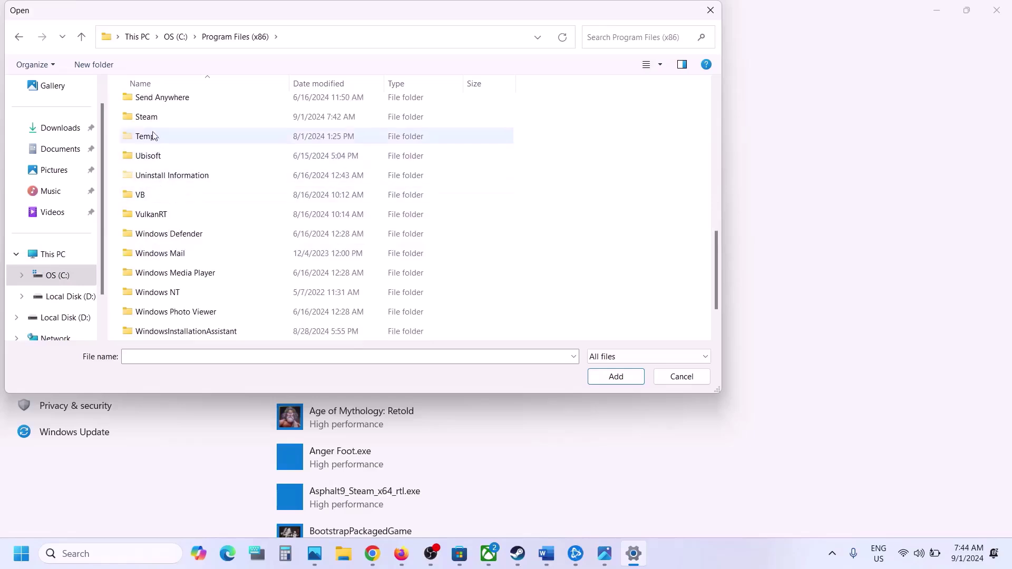
double_click(146, 116)
scroll(157, 137, down, 3)
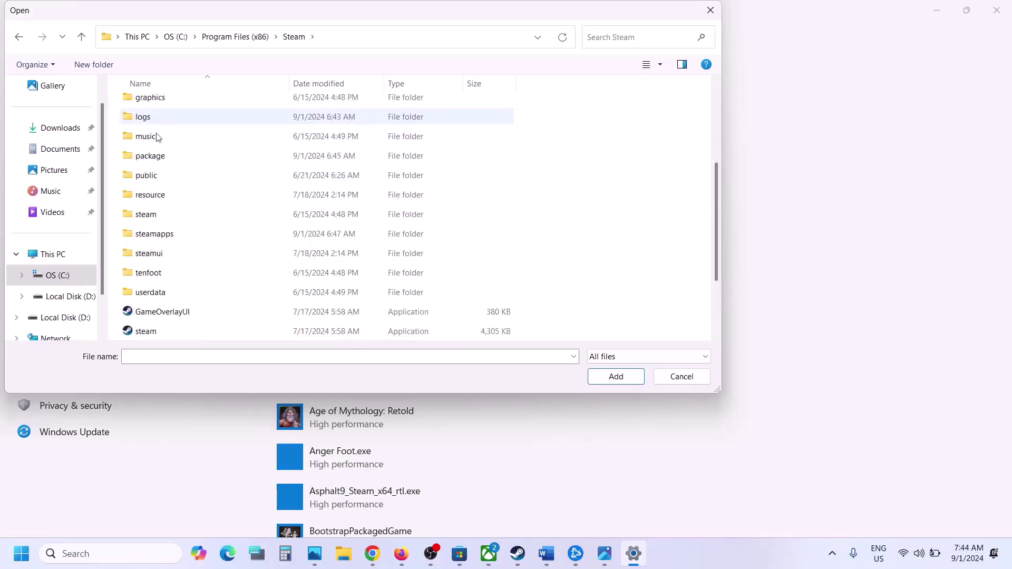
double_click(170, 234)
double_click(149, 104)
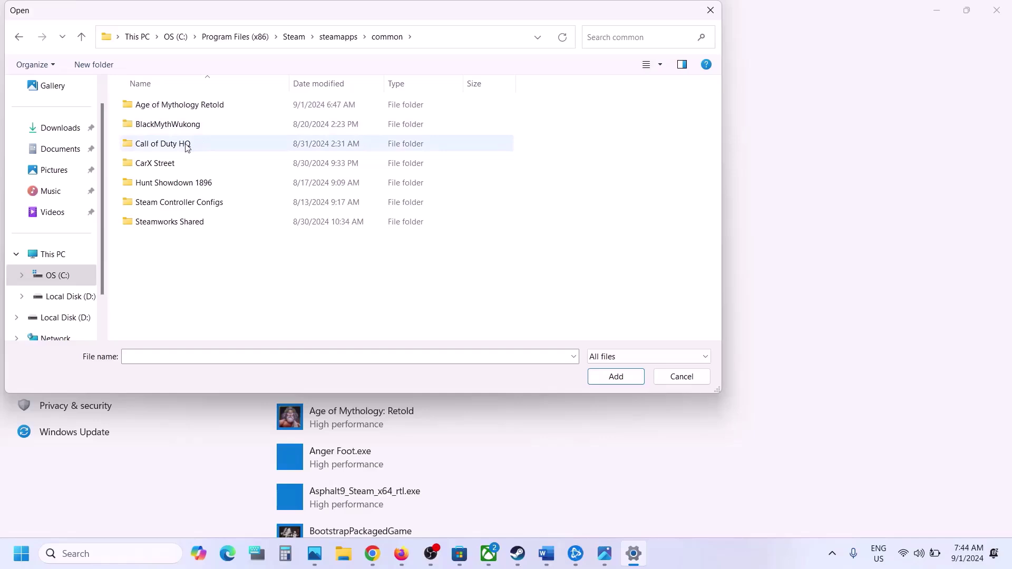
double_click(186, 144)
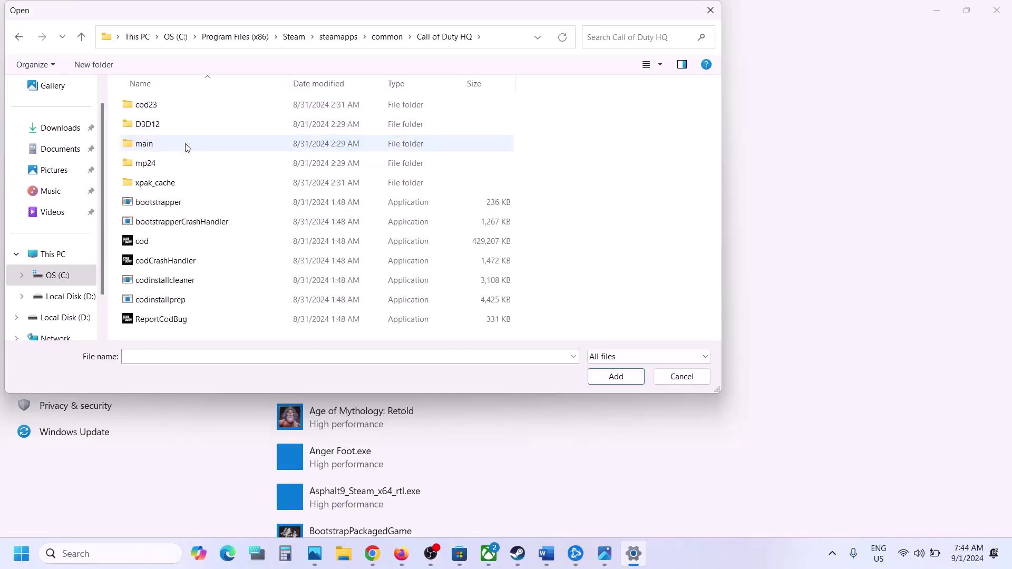
click(160, 241)
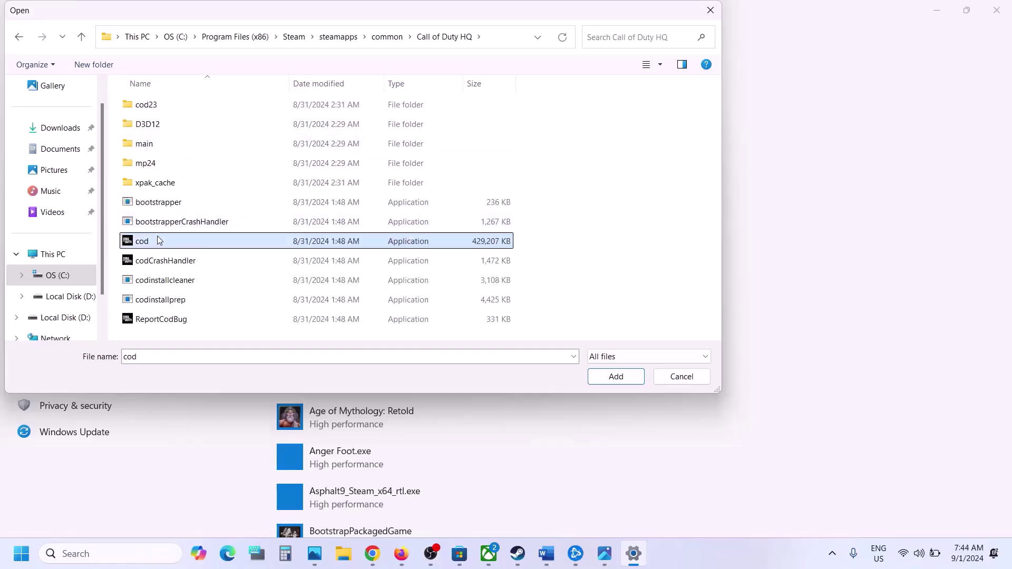
click(614, 377)
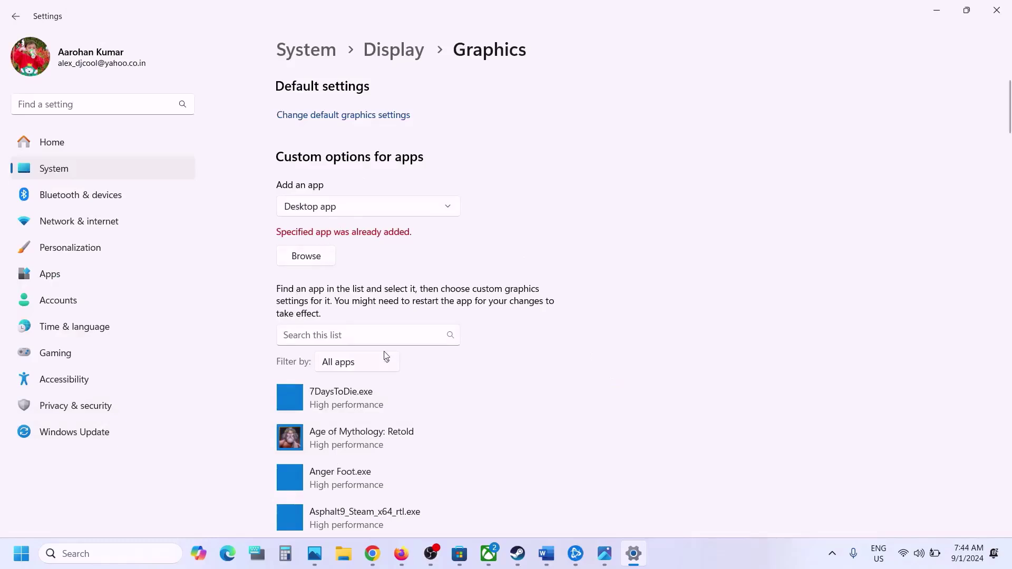
Set the graphics preference of the Call of Duty HQ entry at D:\Call of Duty\_retail_\cod.exe to High performance and save it.
scroll(383, 351, down, 5)
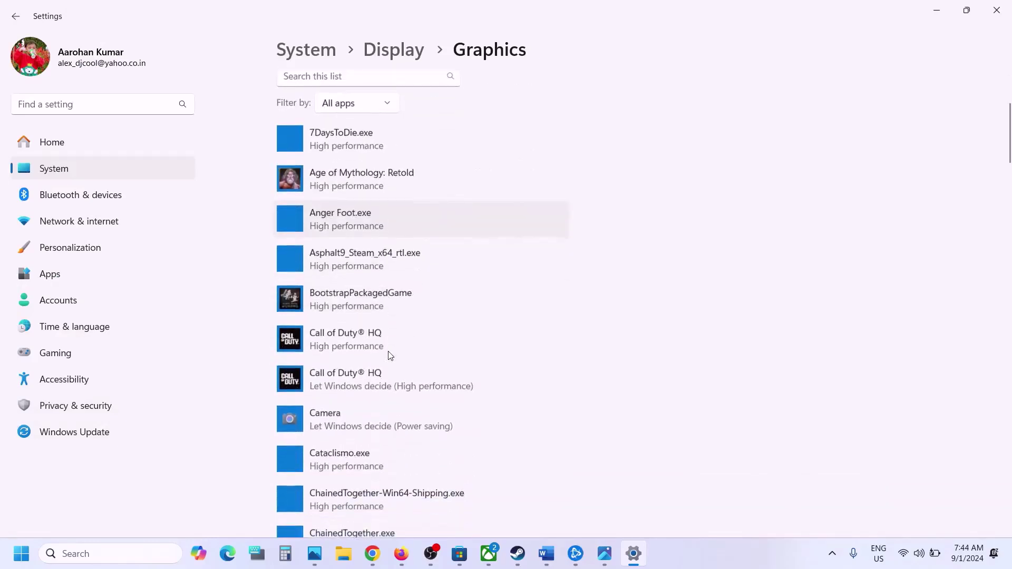
click(375, 377)
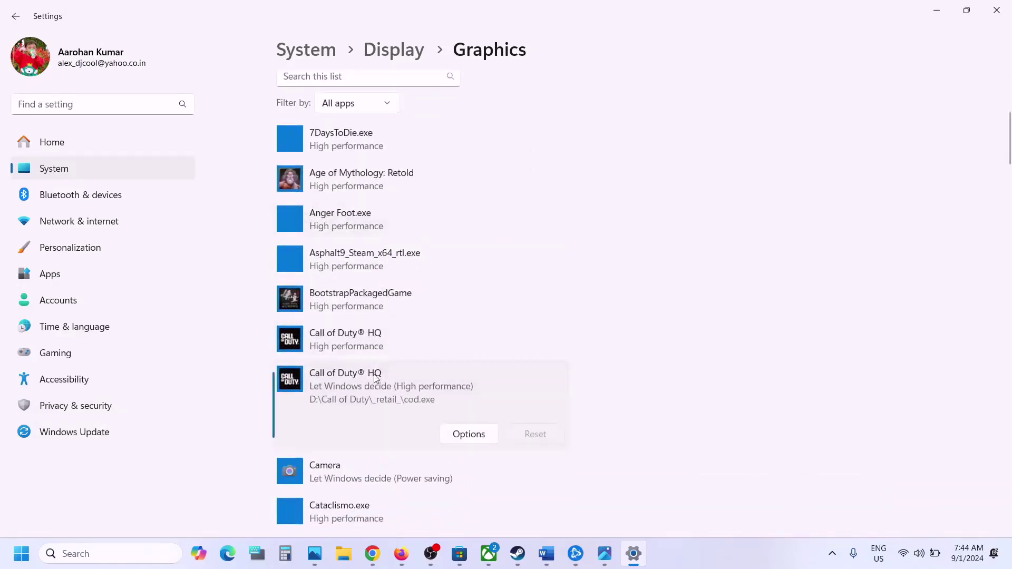
click(460, 434)
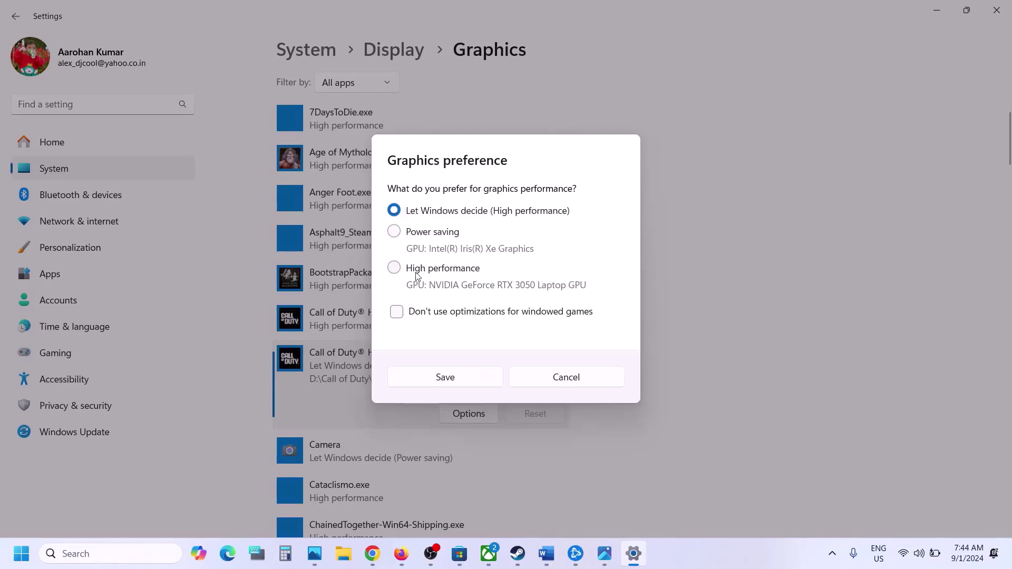
click(472, 387)
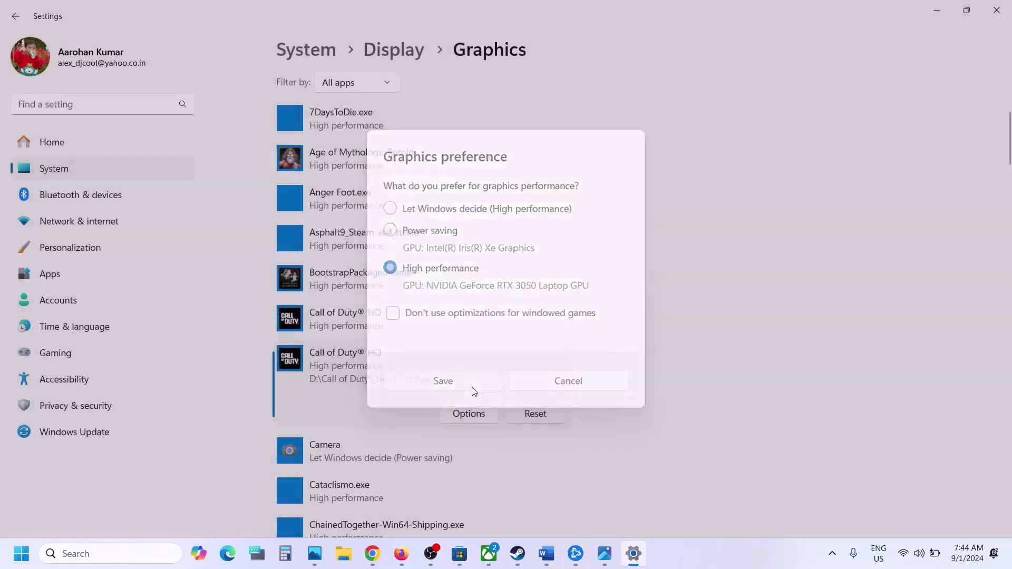
Check the graphics preference of the Steam copy of Call of Duty HQ without changing it, and minimize Settings.
click(377, 327)
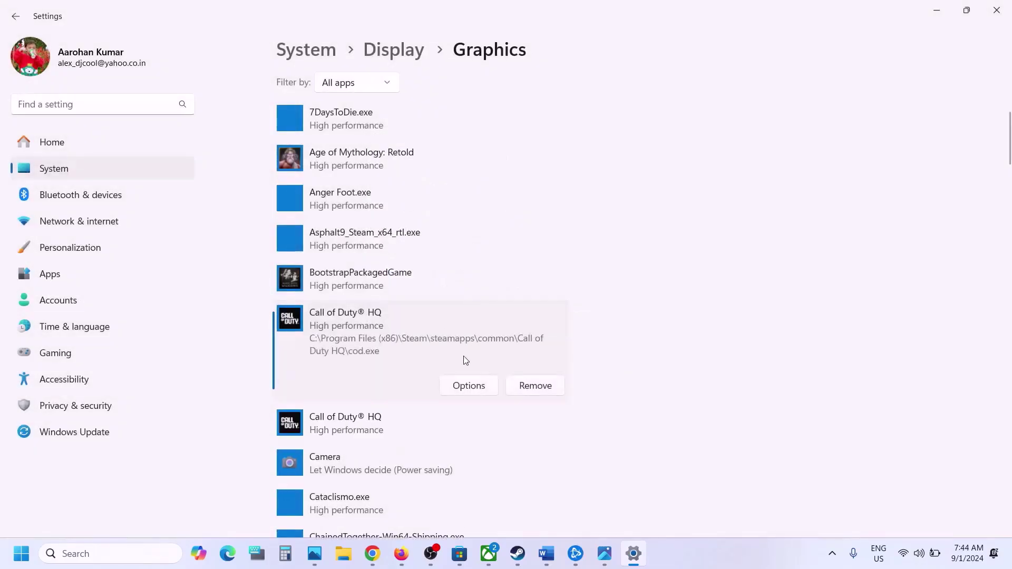
click(460, 387)
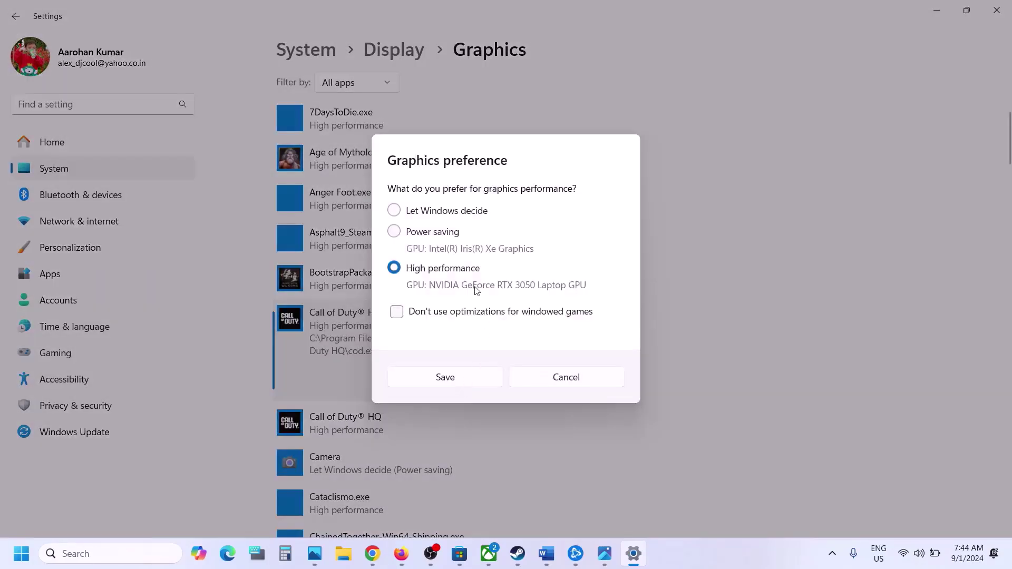
click(563, 377)
click(927, 12)
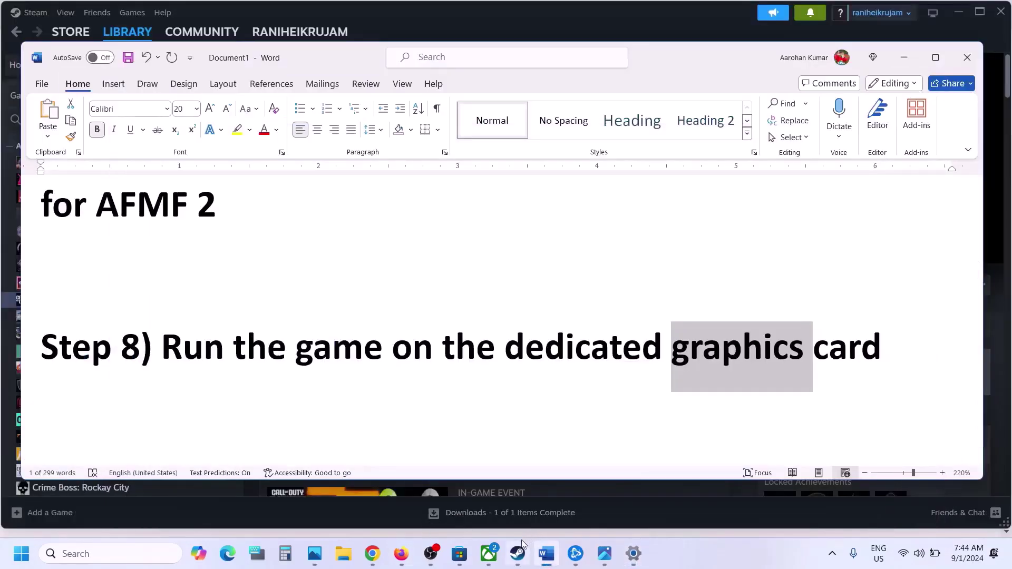
In Settings, add mp24-cod from the mp24 folder of Call of Duty HQ and save its graphics preference as High performance.
click(634, 553)
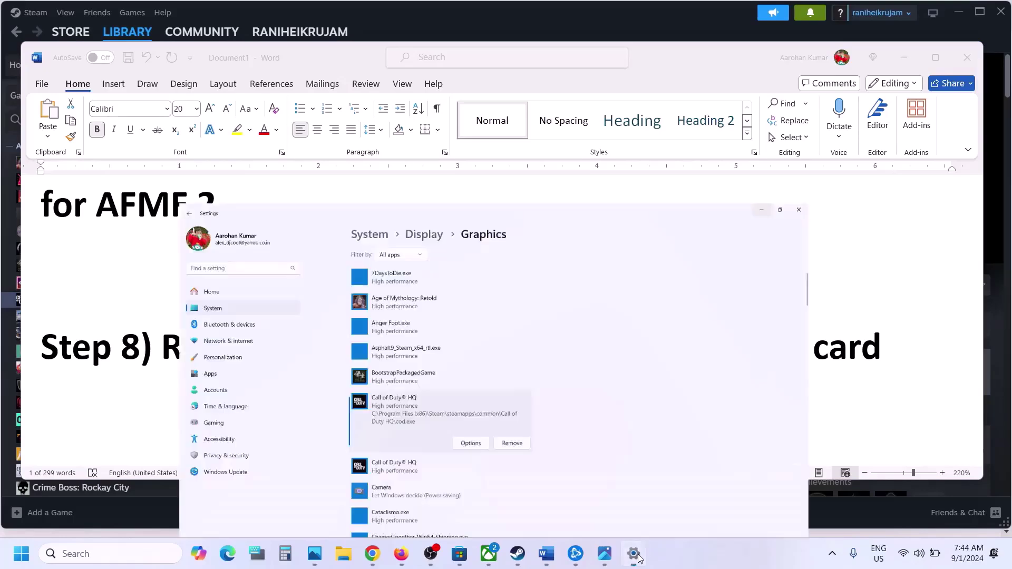
scroll(386, 233, up, 5)
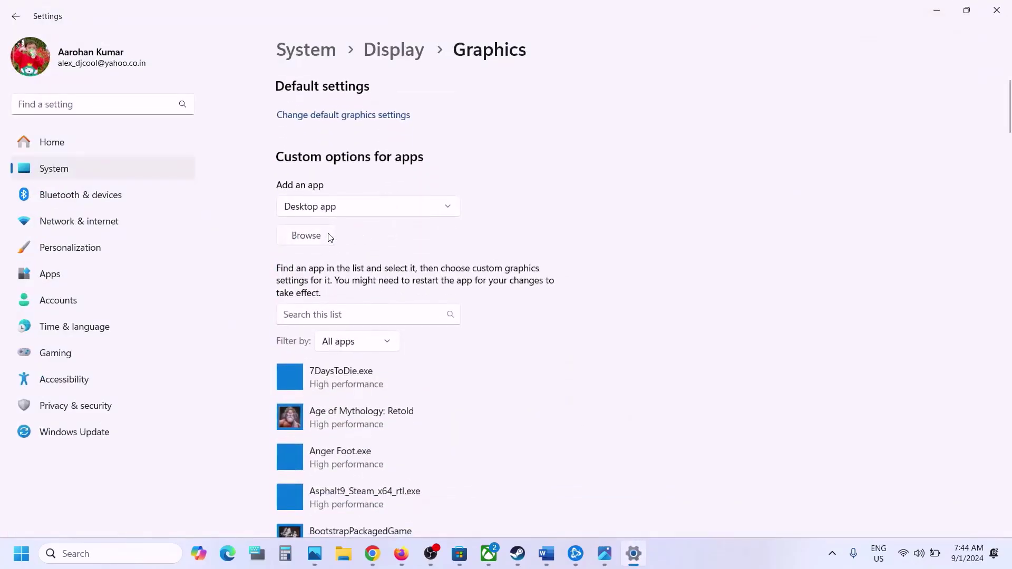
click(306, 236)
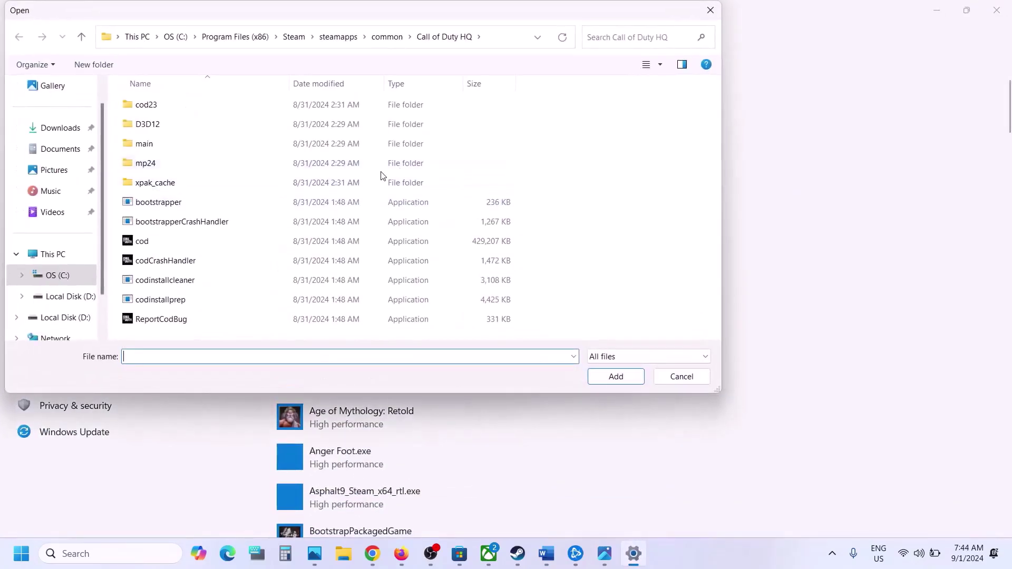
double_click(165, 165)
click(160, 181)
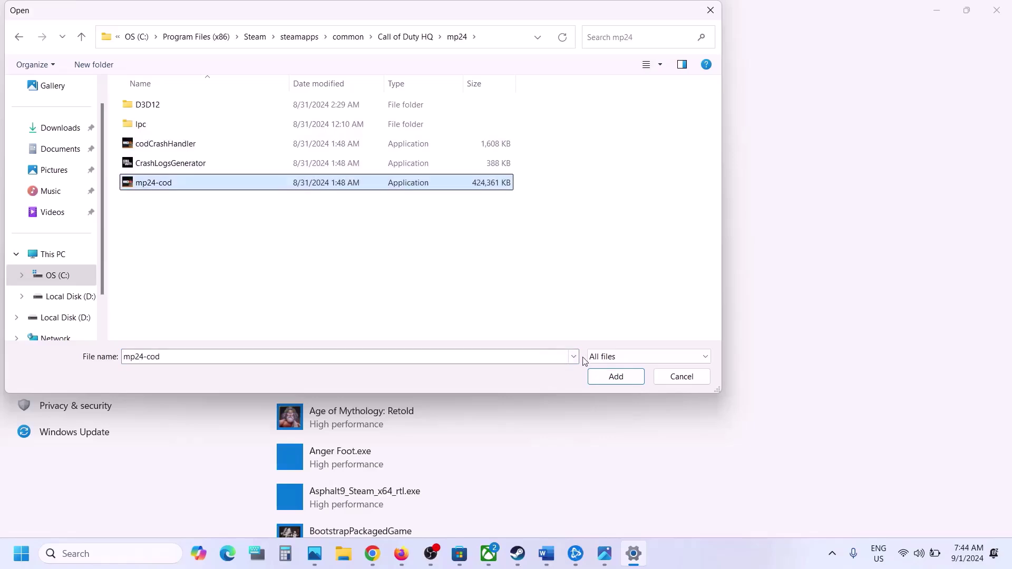
click(615, 377)
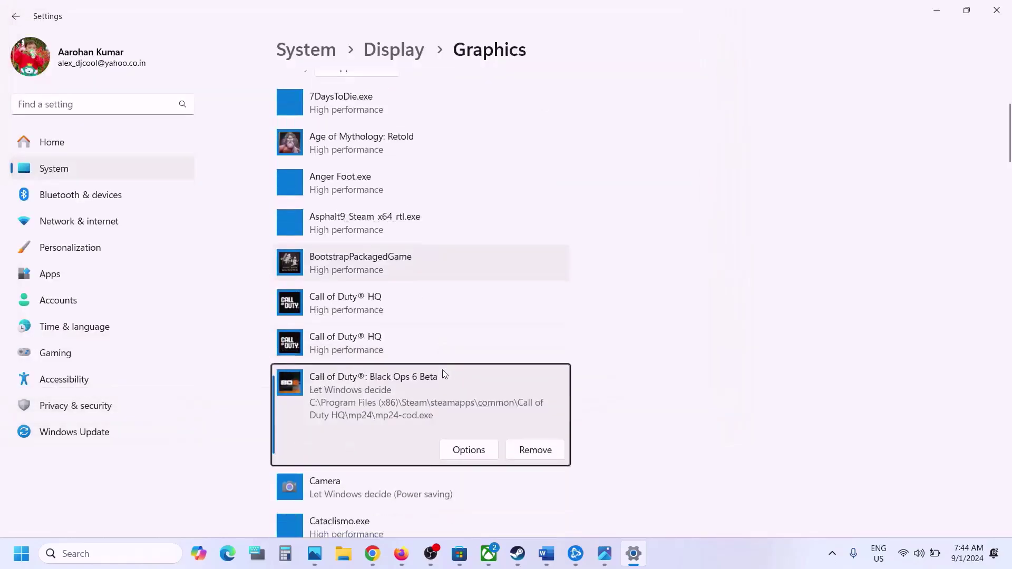
click(459, 417)
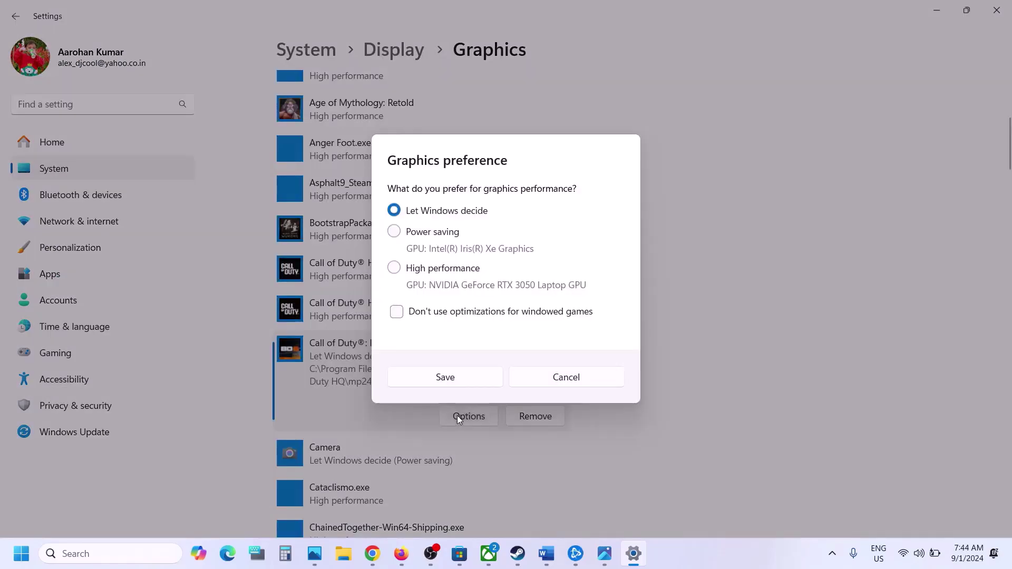
click(472, 373)
Return to Word and read Step 9 on restarting Steam or Battle.net as an administrator.
click(546, 552)
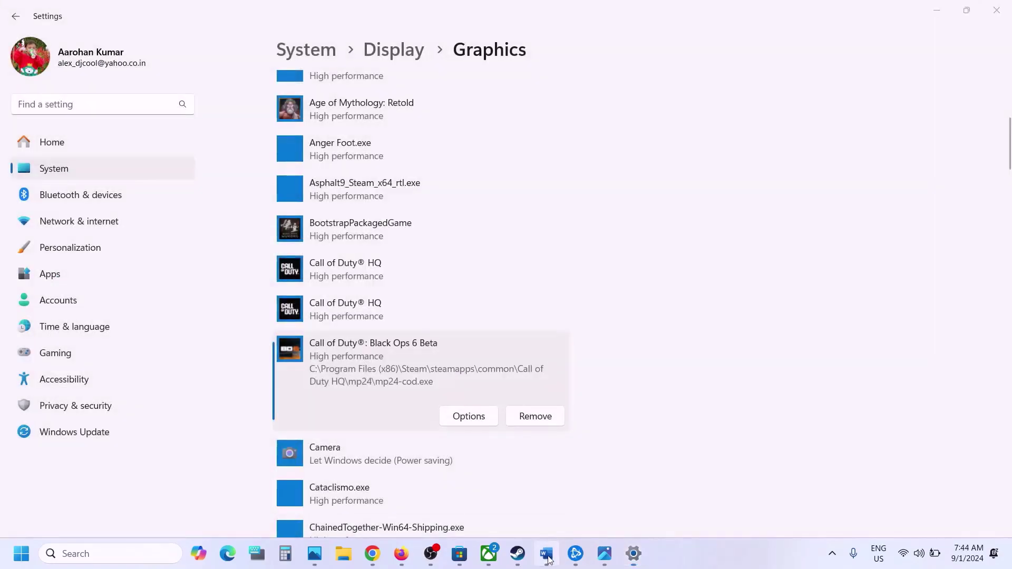
scroll(381, 395, down, 3)
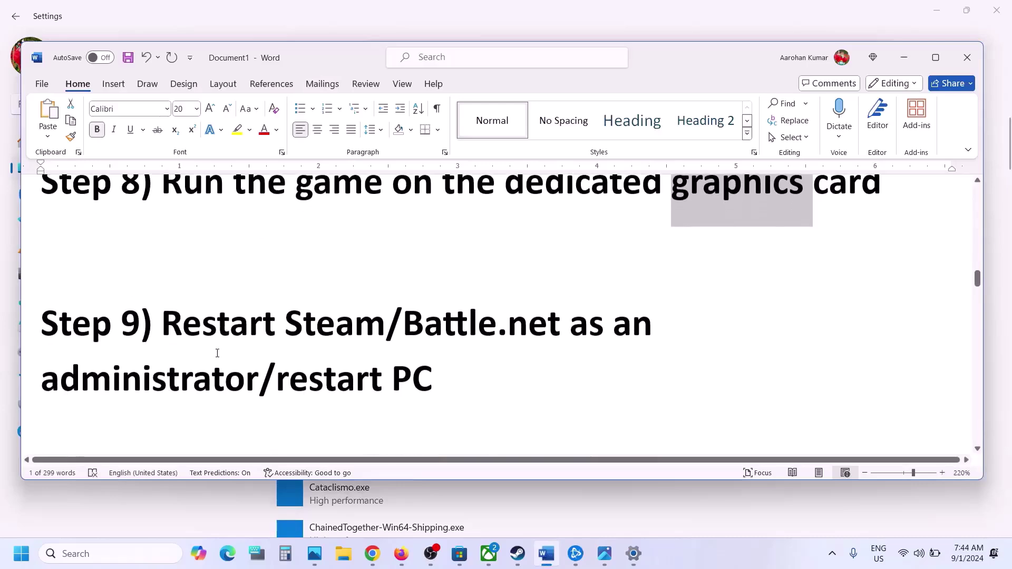
drag(167, 330, 541, 320)
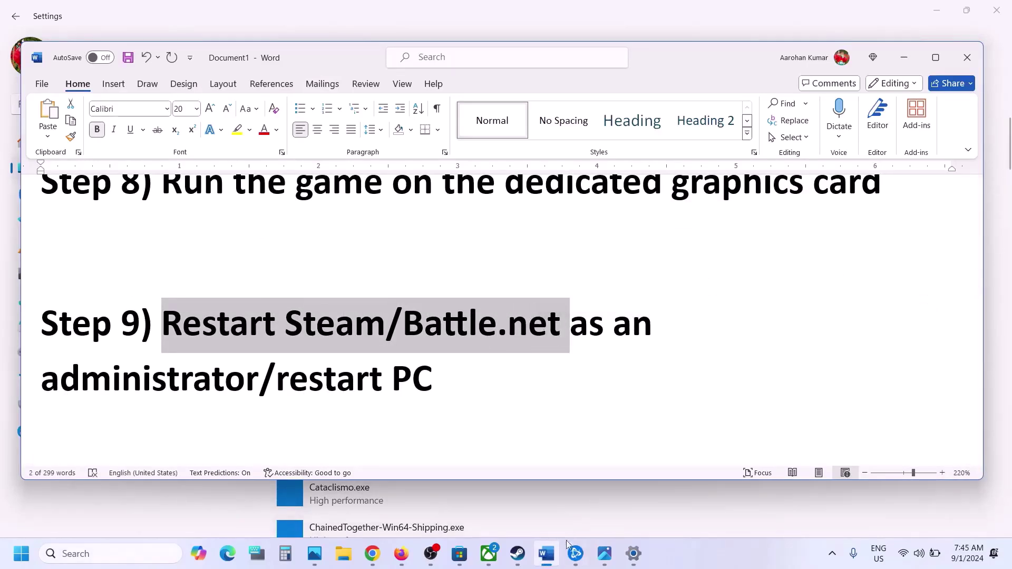
Switch to Steam and look up its Run as administrator option through Windows search for "steam", without choosing it.
click(519, 554)
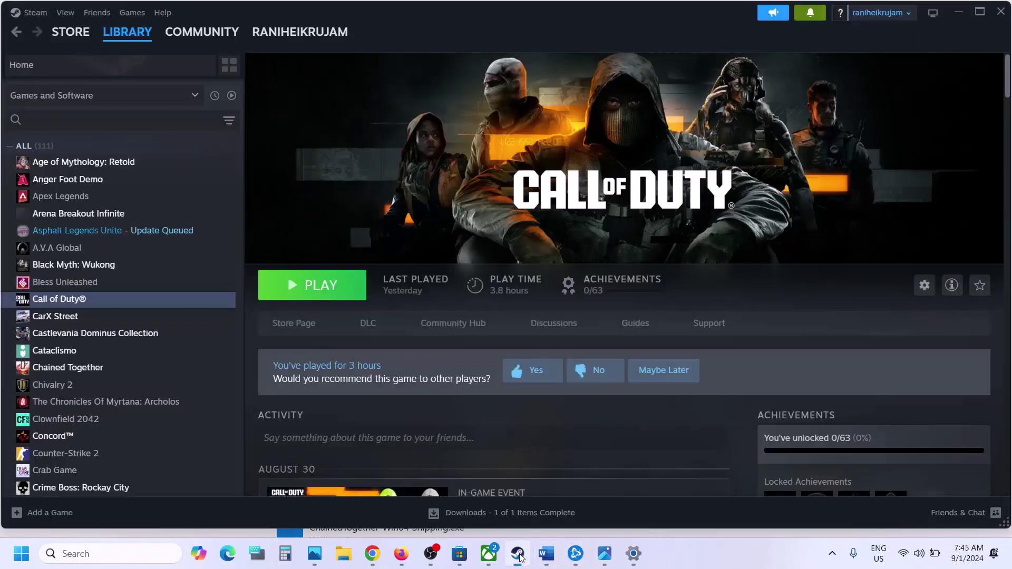
click(34, 13)
click(87, 554)
text(steam)
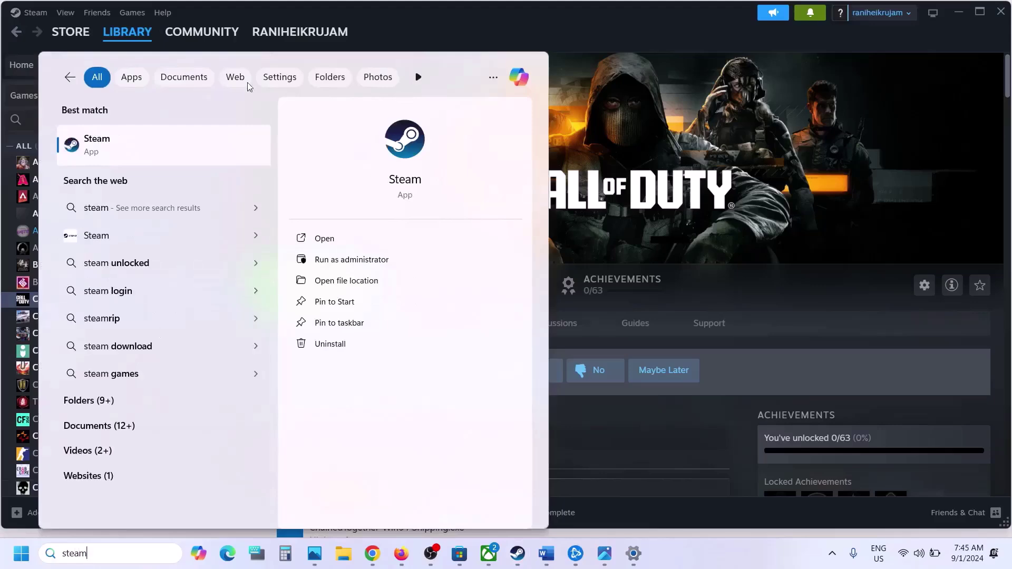
right_click(123, 138)
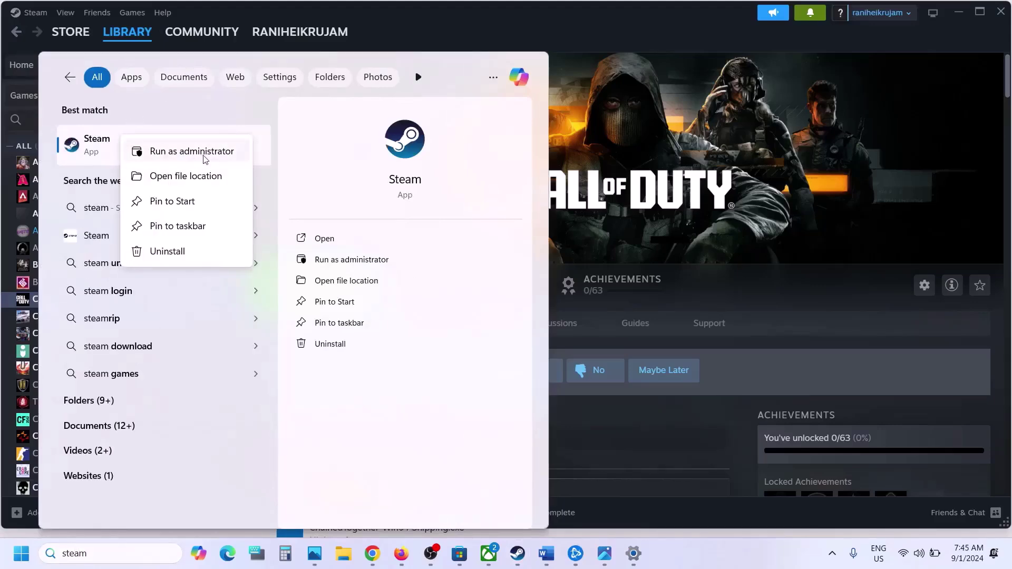
click(701, 99)
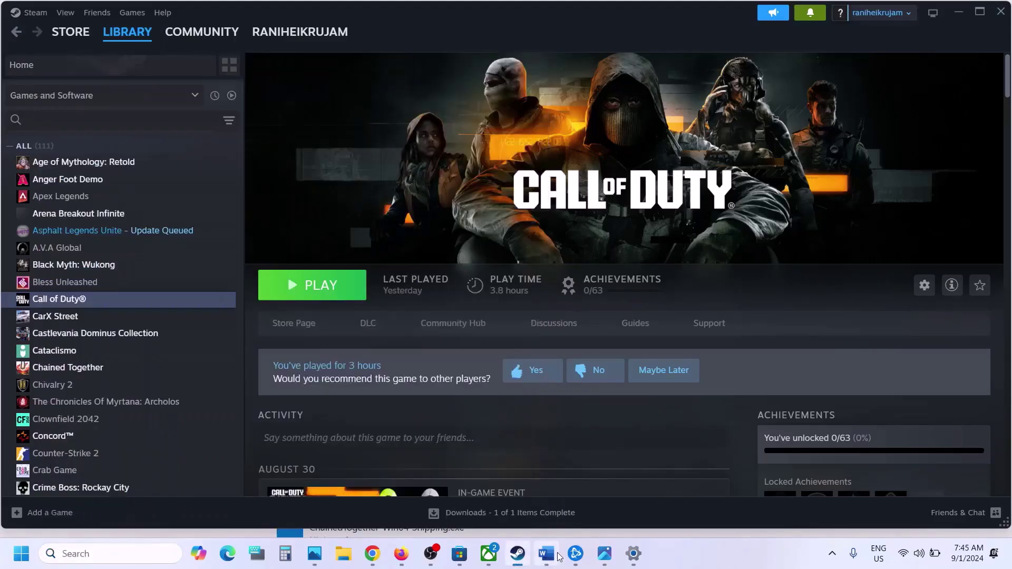
Switch to Battle.net and look up its Run as administrator option through Windows search for "battl", without choosing it.
click(575, 553)
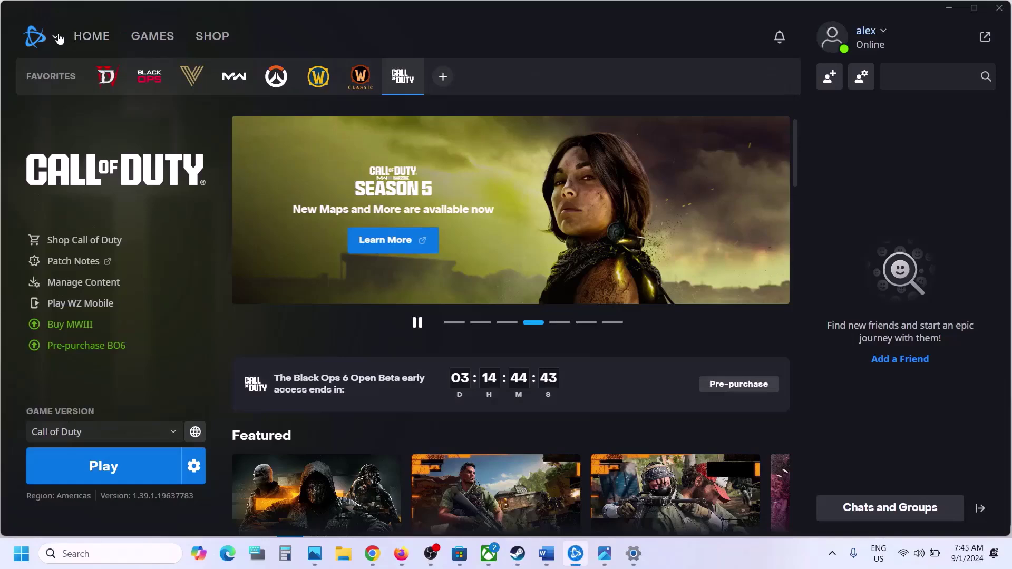
click(56, 38)
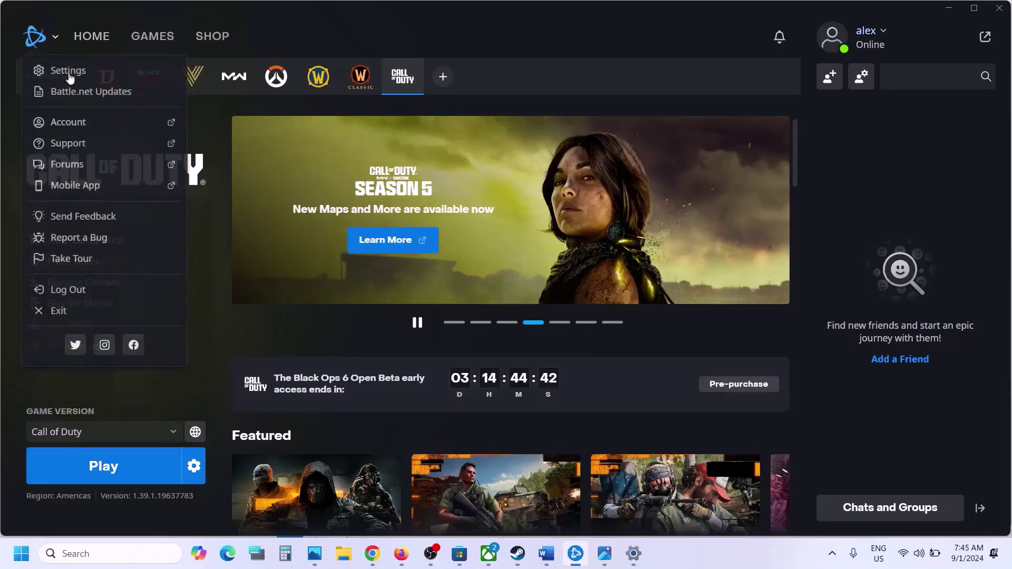
click(104, 554)
text(battl)
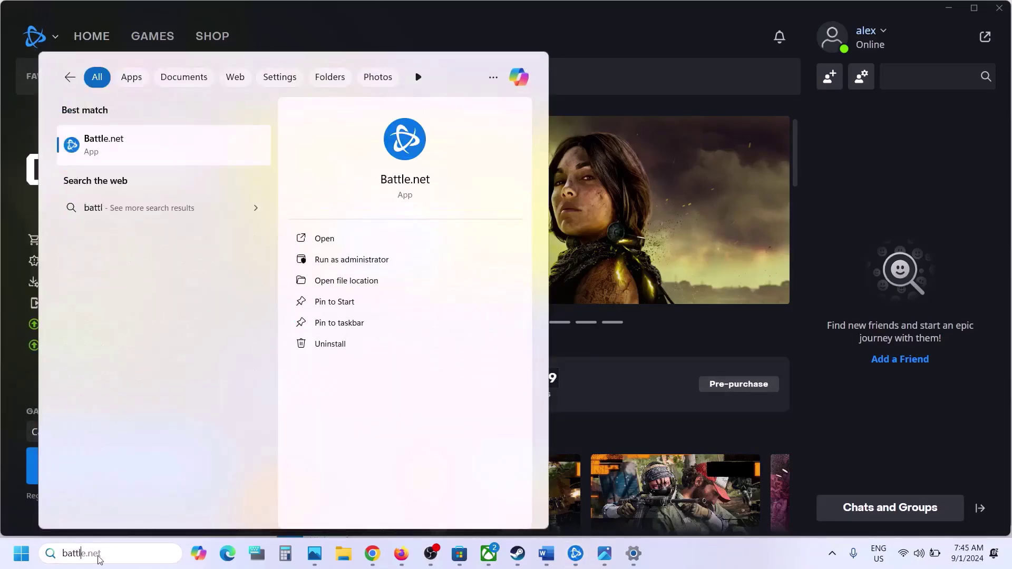
right_click(136, 157)
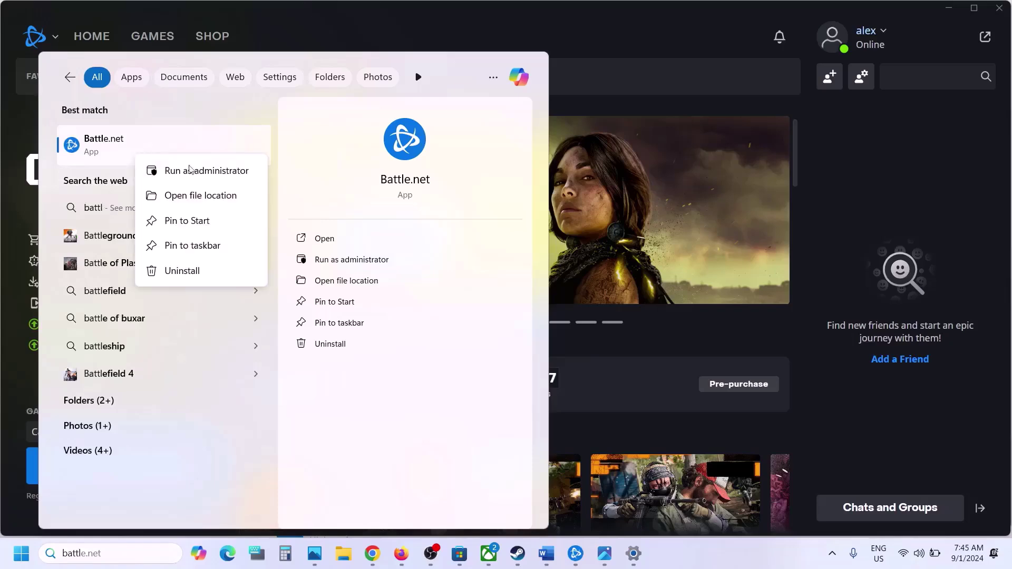
click(665, 160)
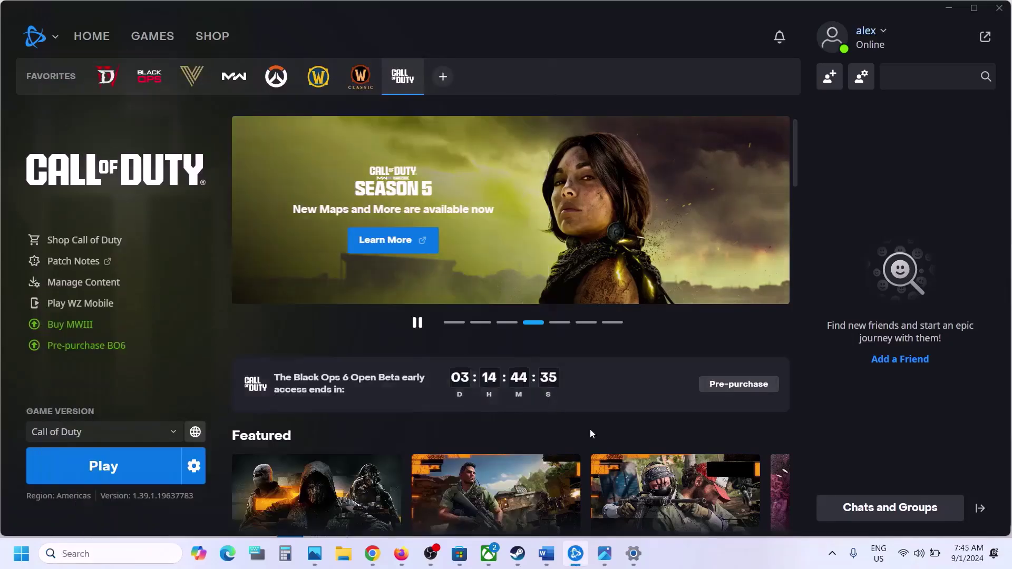
Return to Word, highlight Step 10 on unchecking compatibility from the Steam and game exe files, and leave the document.
click(545, 553)
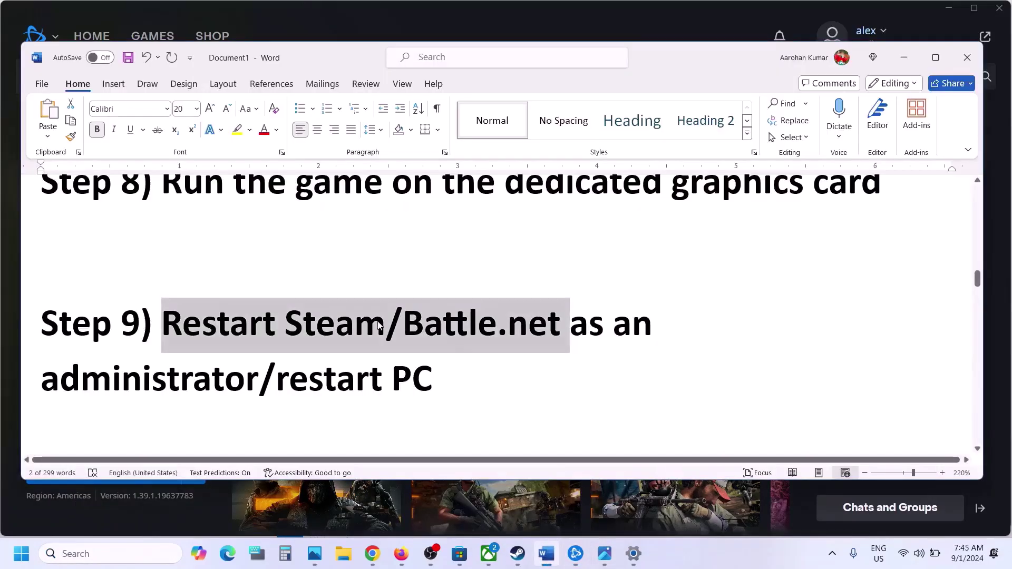
scroll(378, 324, down, 5)
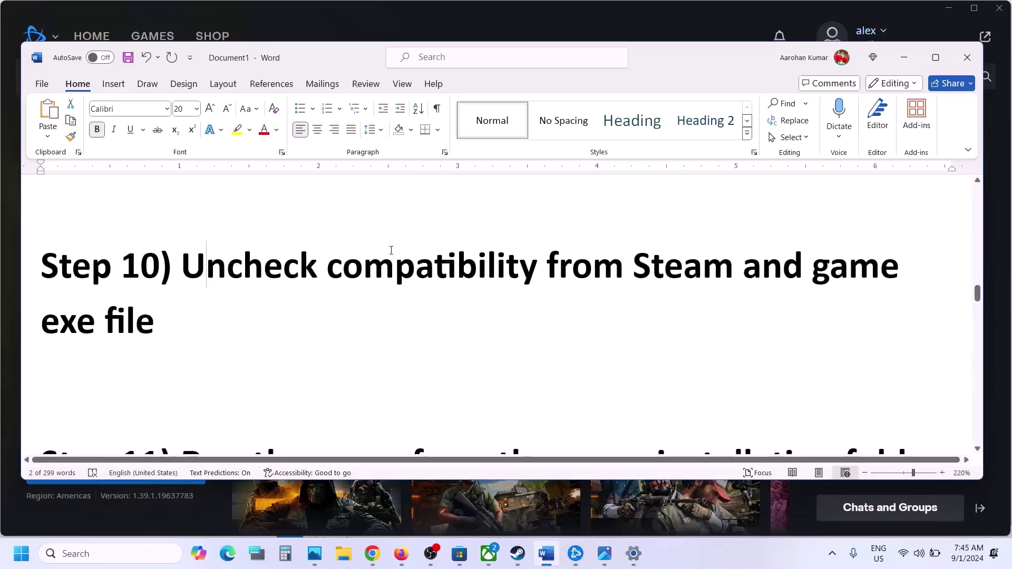
drag(182, 266, 177, 324)
click(451, 29)
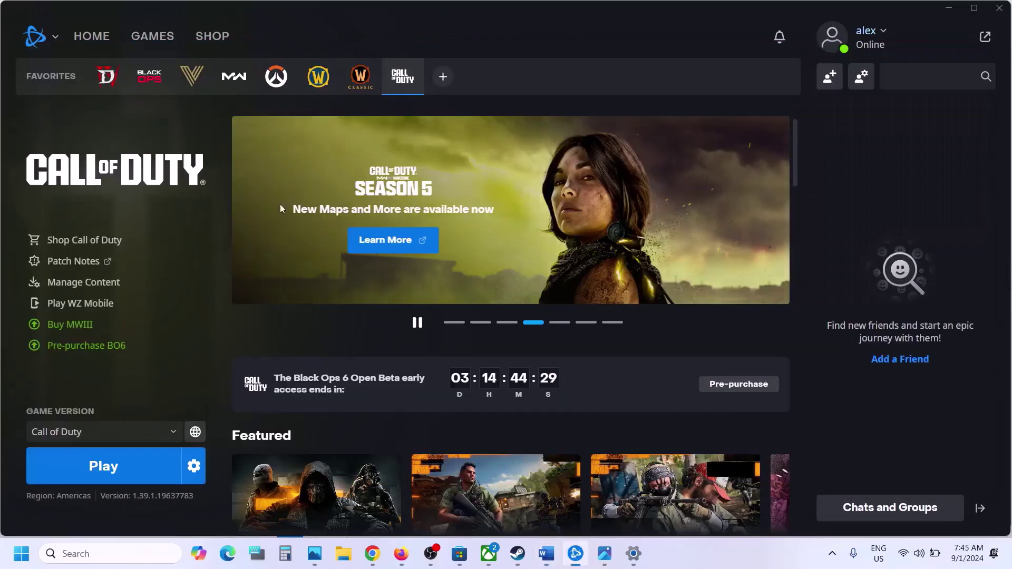
Switch to Steam, find its shortcut through Windows search for "steam", and open the Steam installation folder in Program Files (x86).
click(90, 552)
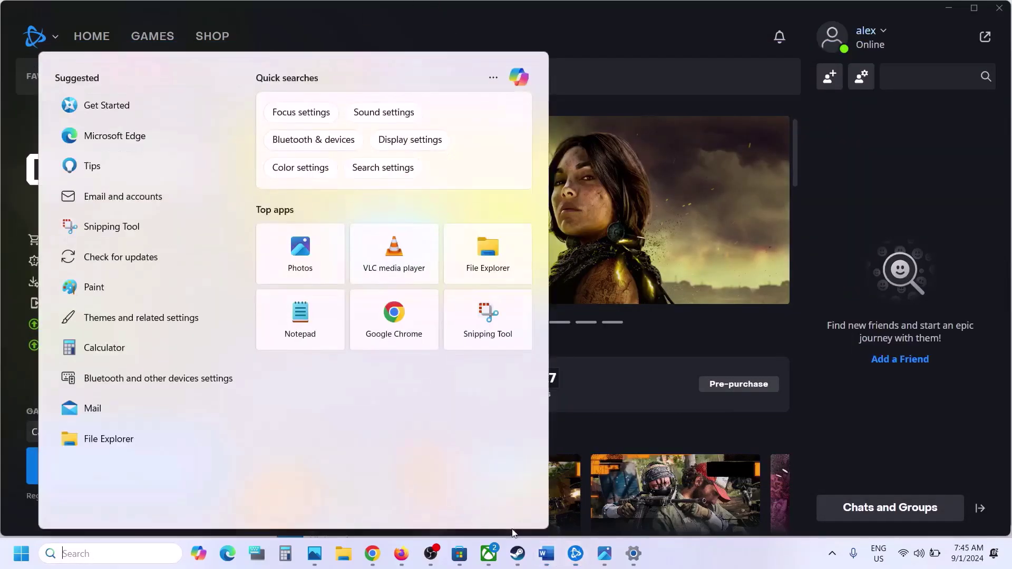
click(517, 553)
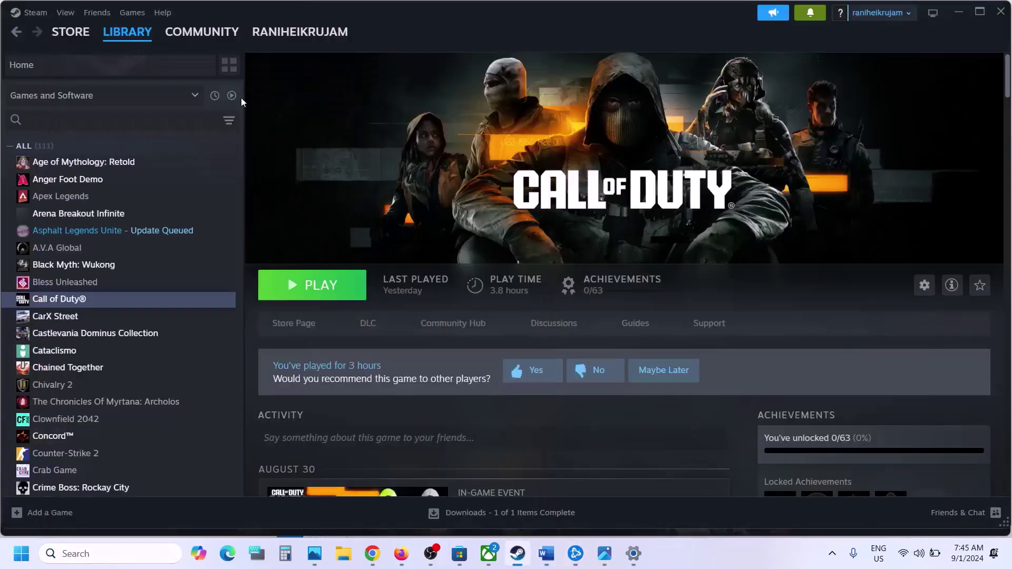
click(34, 12)
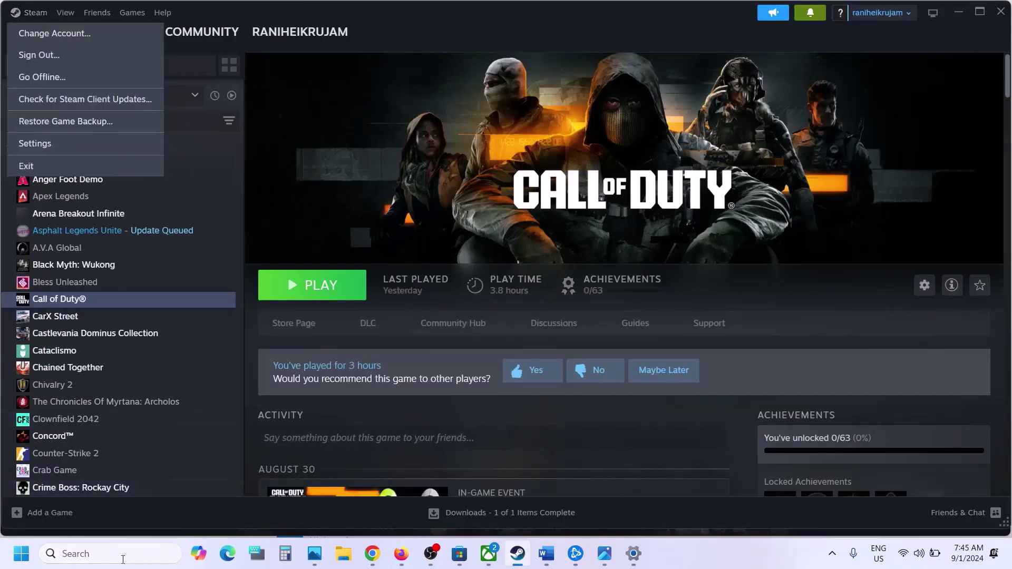
click(107, 553)
text(steam)
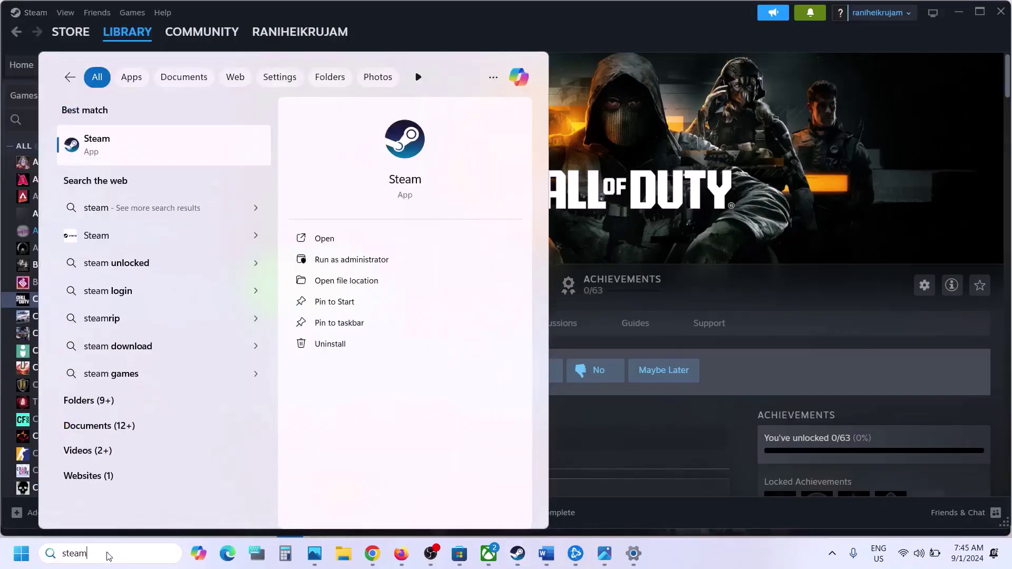
right_click(133, 153)
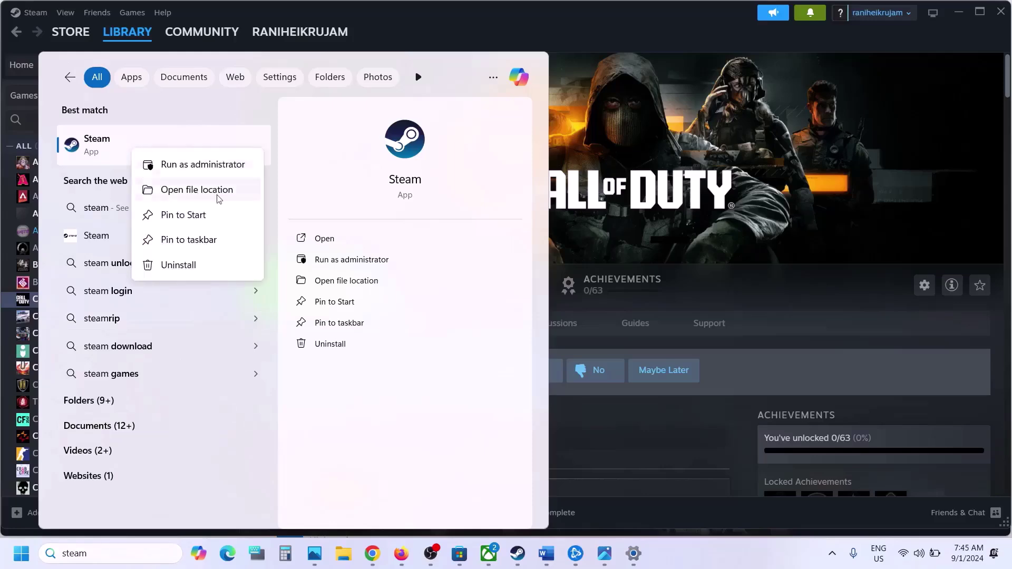
click(189, 192)
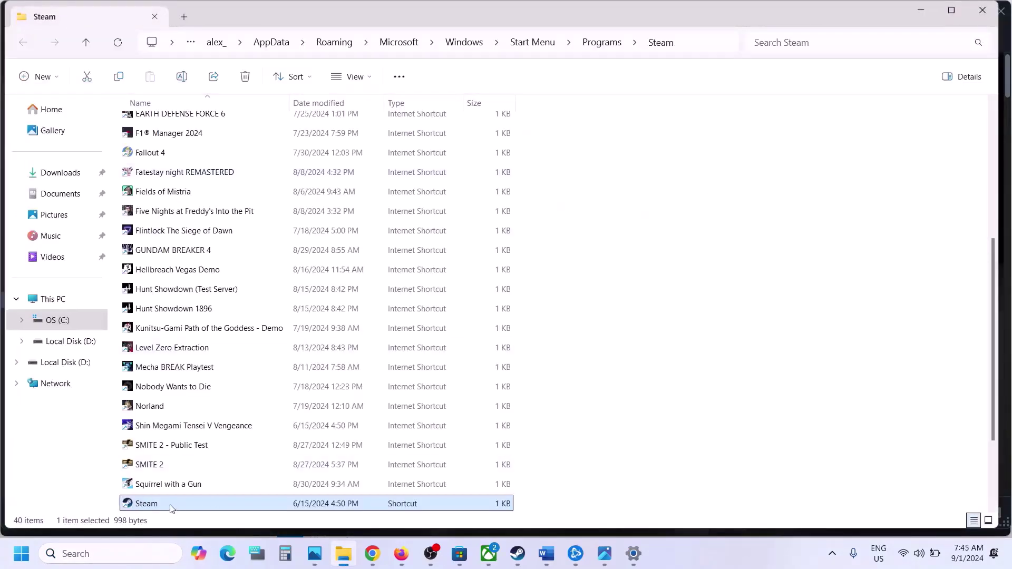
right_click(171, 509)
click(216, 293)
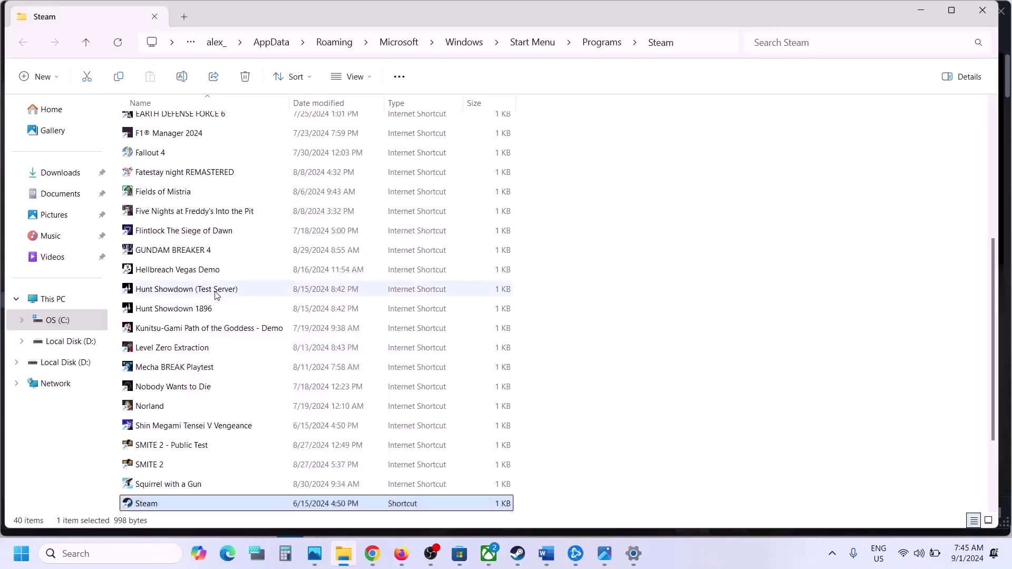
Make sure compatibility mode is unchecked in the properties of the steam application, and confirm the dialog.
scroll(219, 368, down, 3)
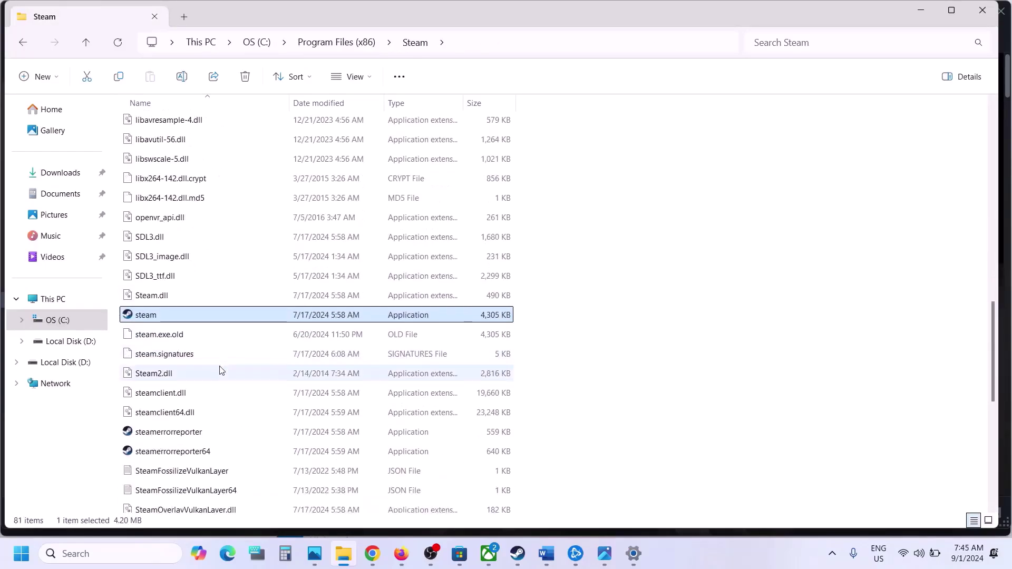
right_click(164, 322)
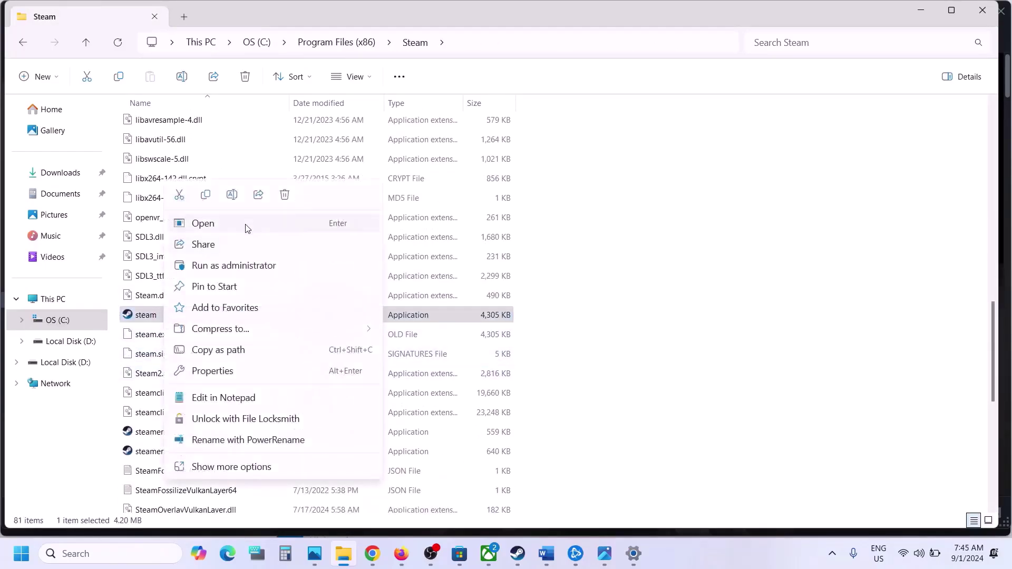
click(553, 549)
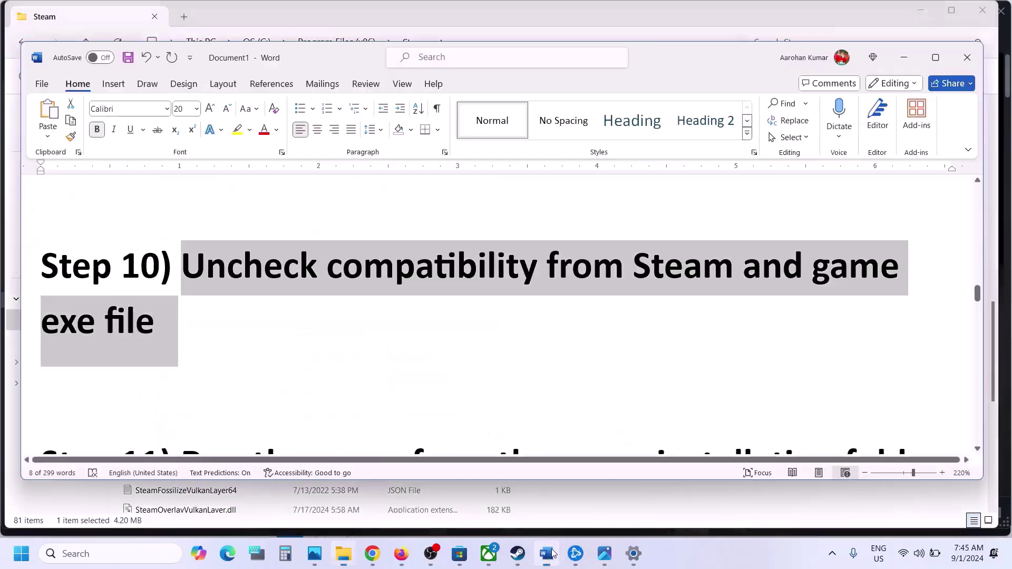
click(553, 553)
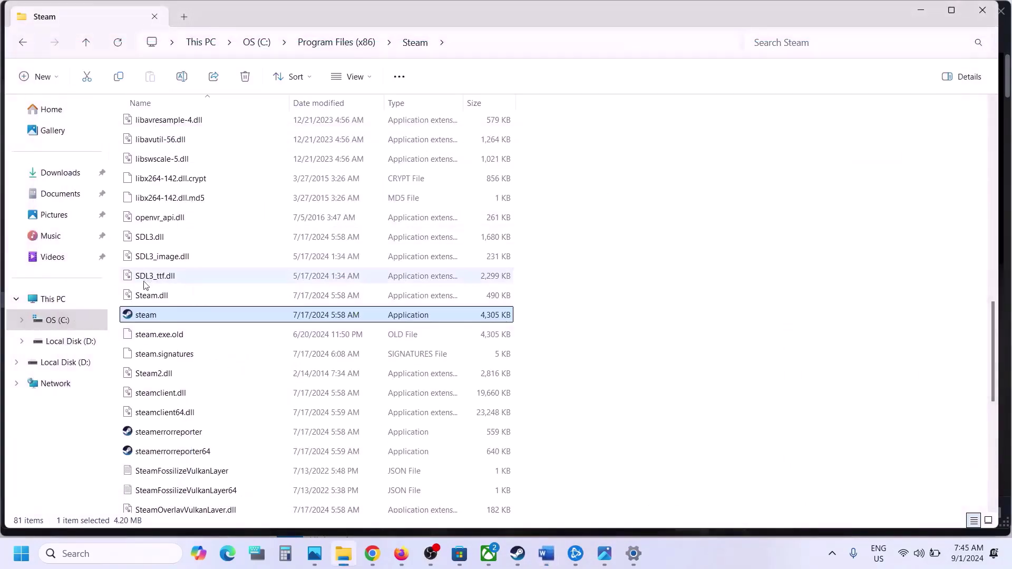
right_click(143, 316)
click(215, 346)
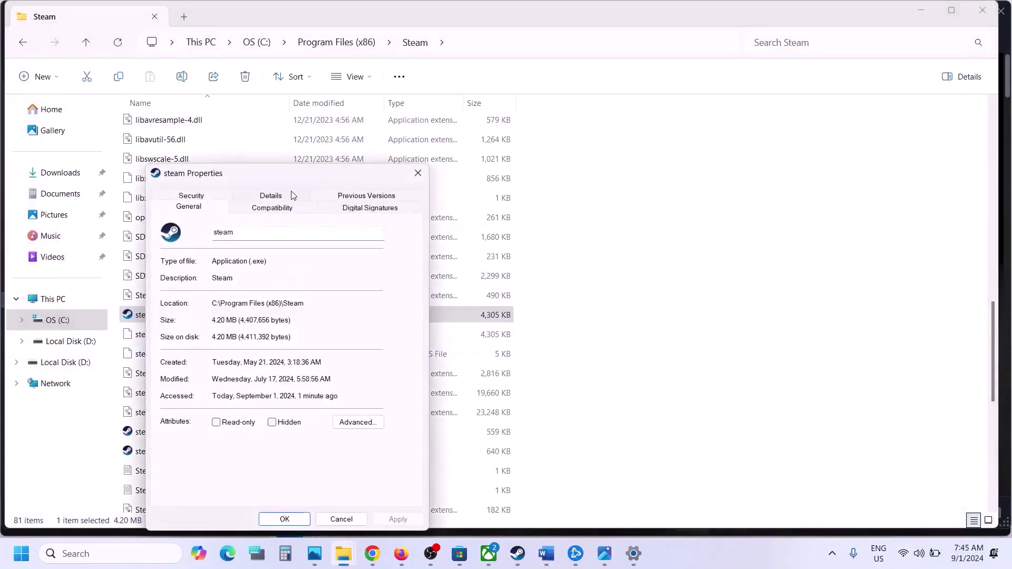
click(253, 210)
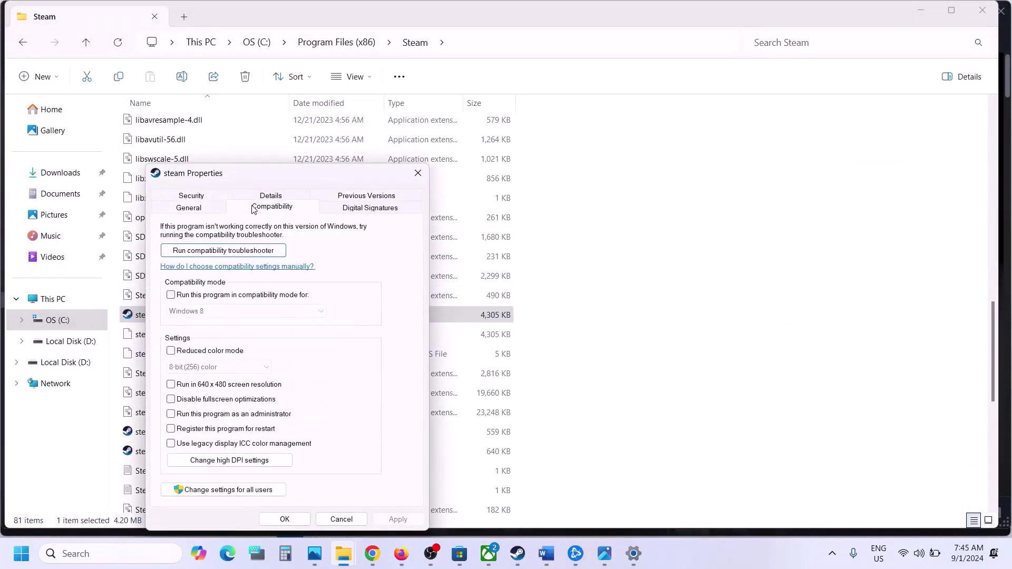
click(171, 296)
click(287, 519)
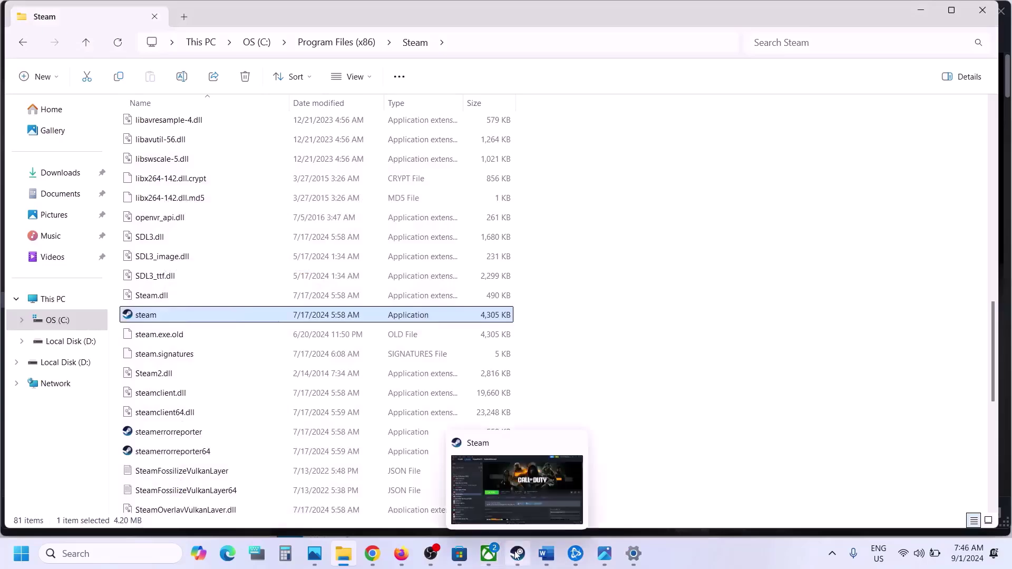
Switch to Steam and browse the local files of Call of Duty from the library.
click(510, 554)
right_click(92, 305)
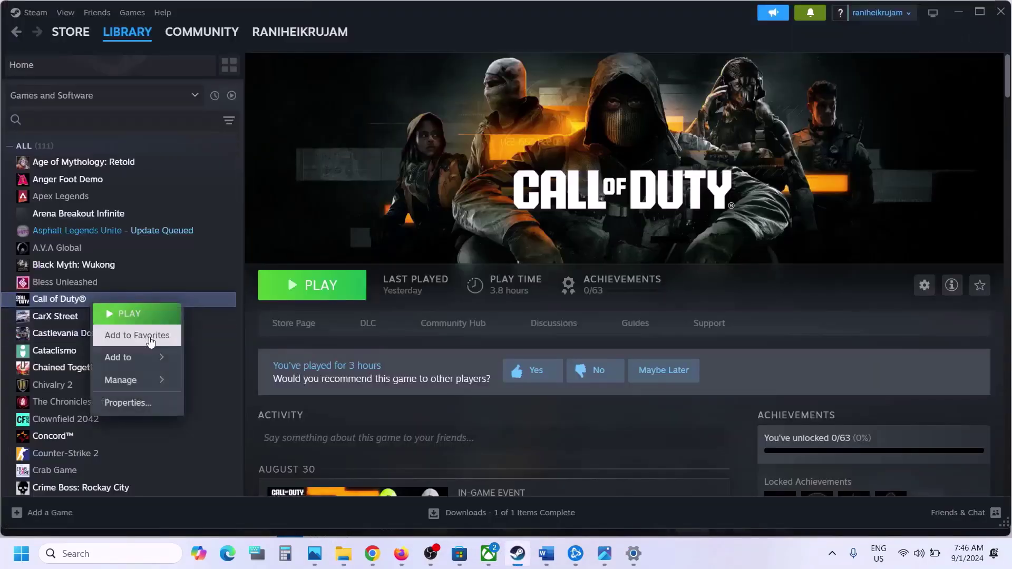
mouse_move(141, 379)
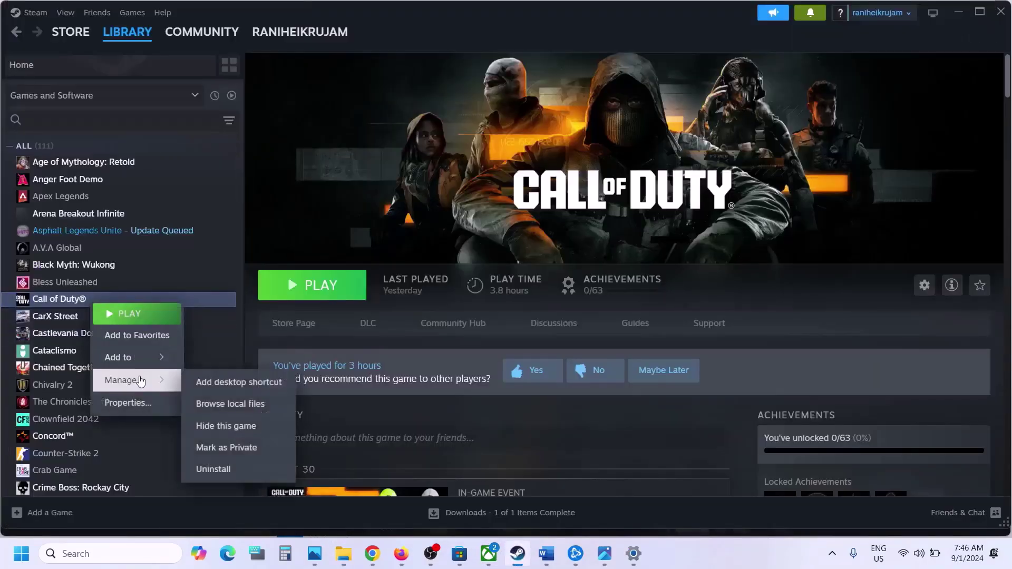
click(235, 403)
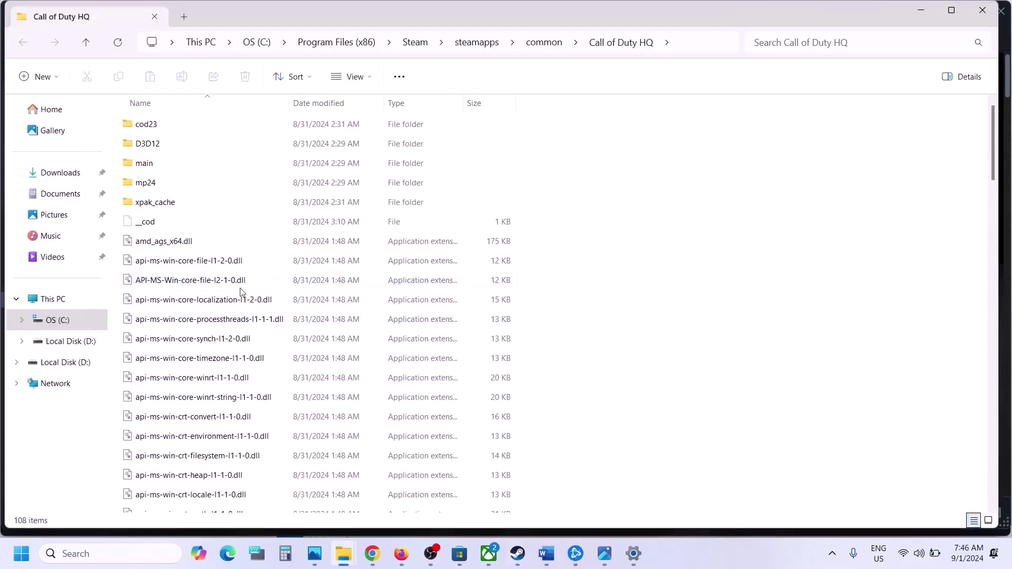
Check that the compatibility options of the cod application in Call of Duty HQ are unchecked, and confirm its properties.
scroll(240, 288, down, 15)
right_click(139, 246)
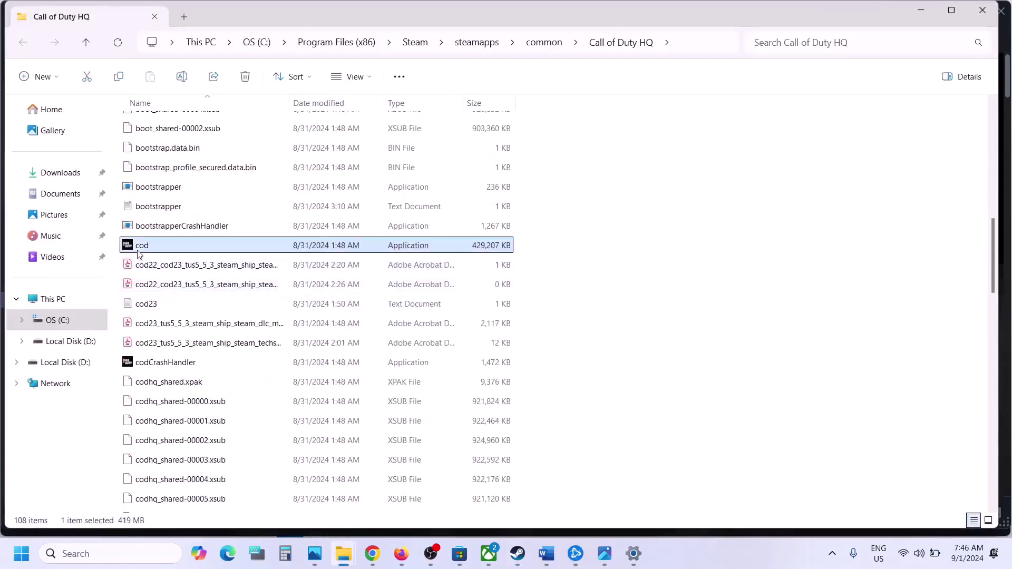
click(206, 352)
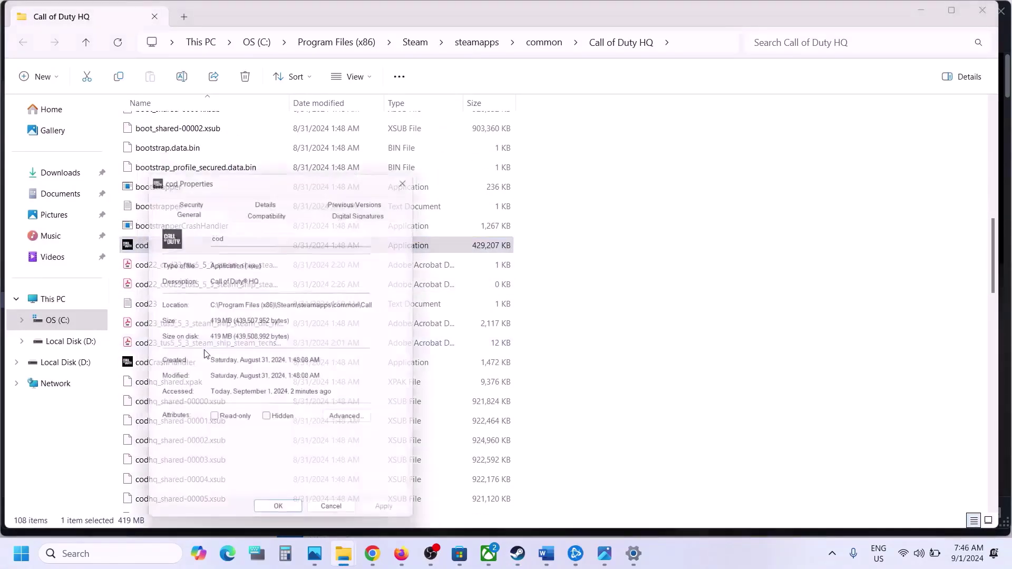
click(261, 210)
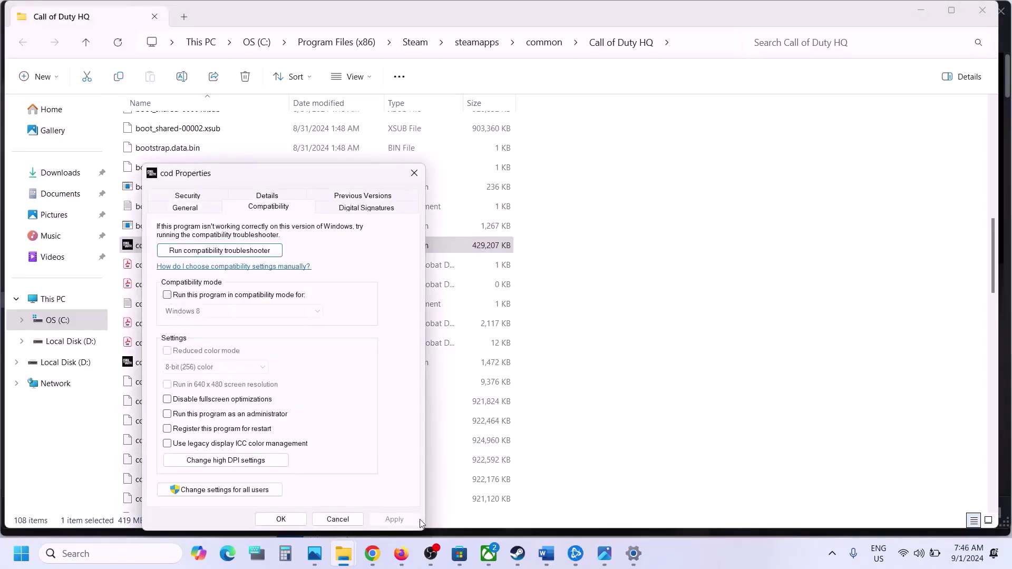
click(283, 524)
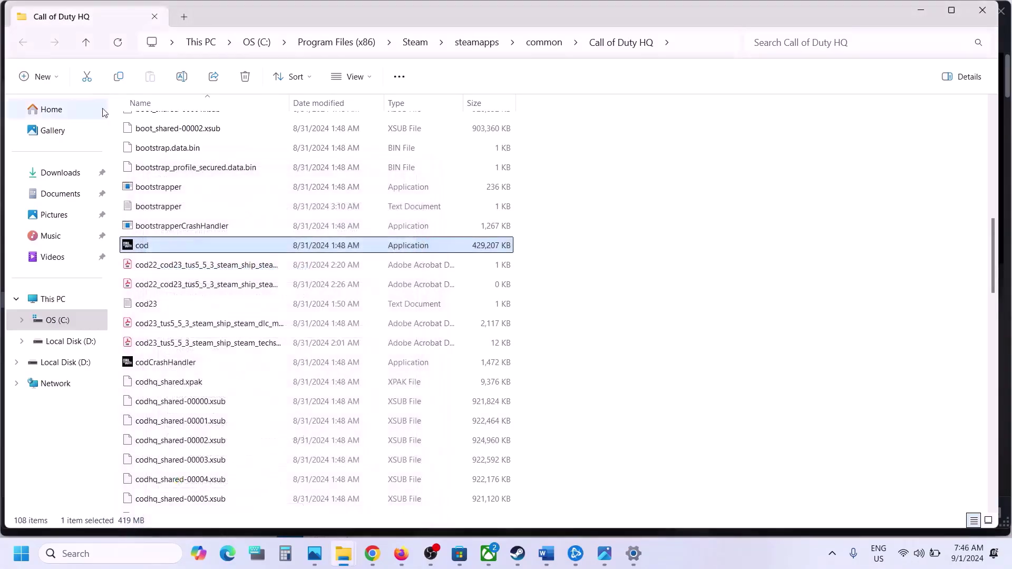
Open the mp24 folder inside the Call of Duty HQ folder.
scroll(226, 247, up, 10)
click(142, 184)
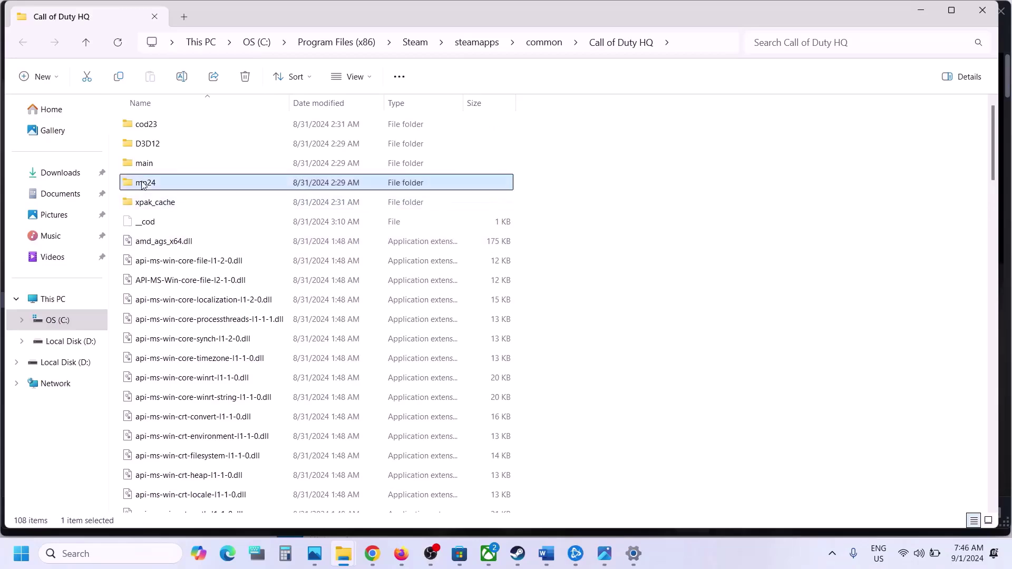
double_click(162, 186)
Look through the mp24 folder's files for the mp24-cod application.
scroll(188, 185, down, 15)
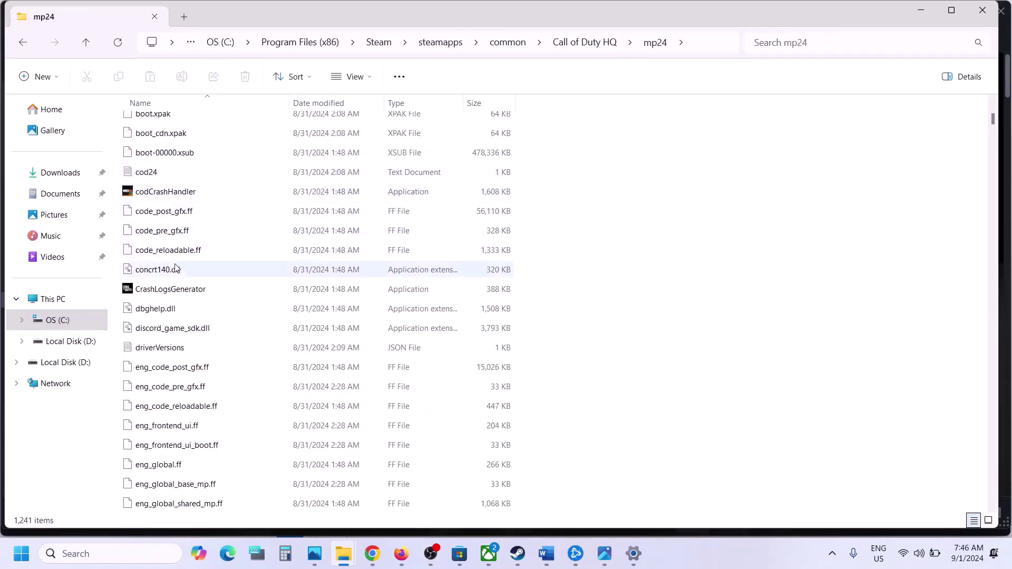
scroll(192, 294, down, 20)
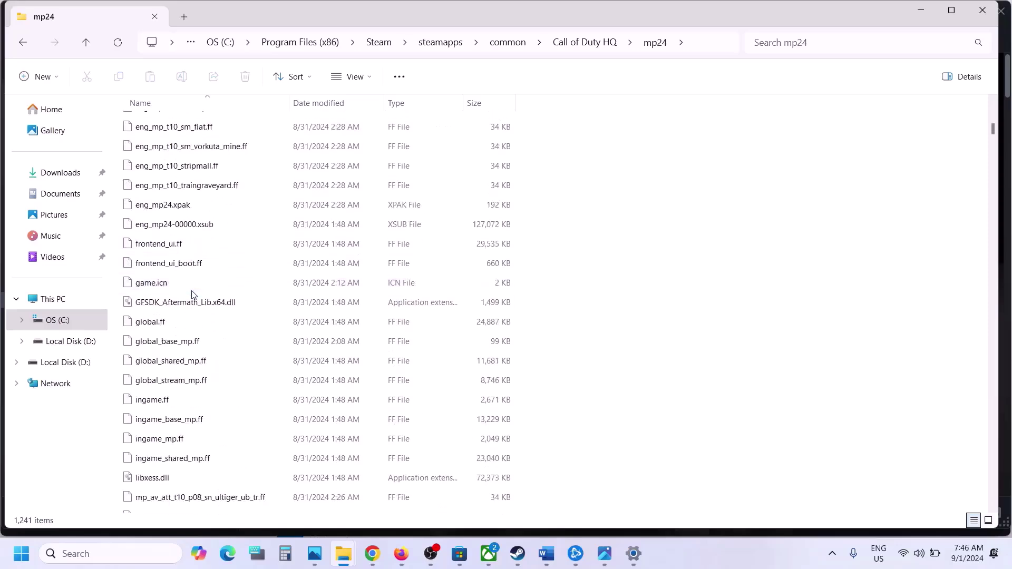
scroll(193, 294, down, 20)
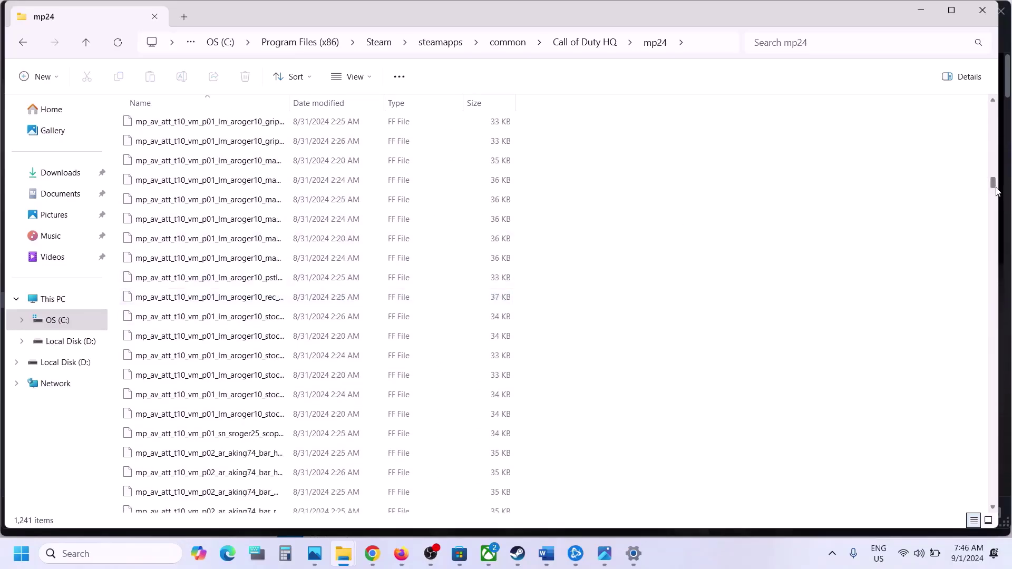
drag(995, 189, 991, 130)
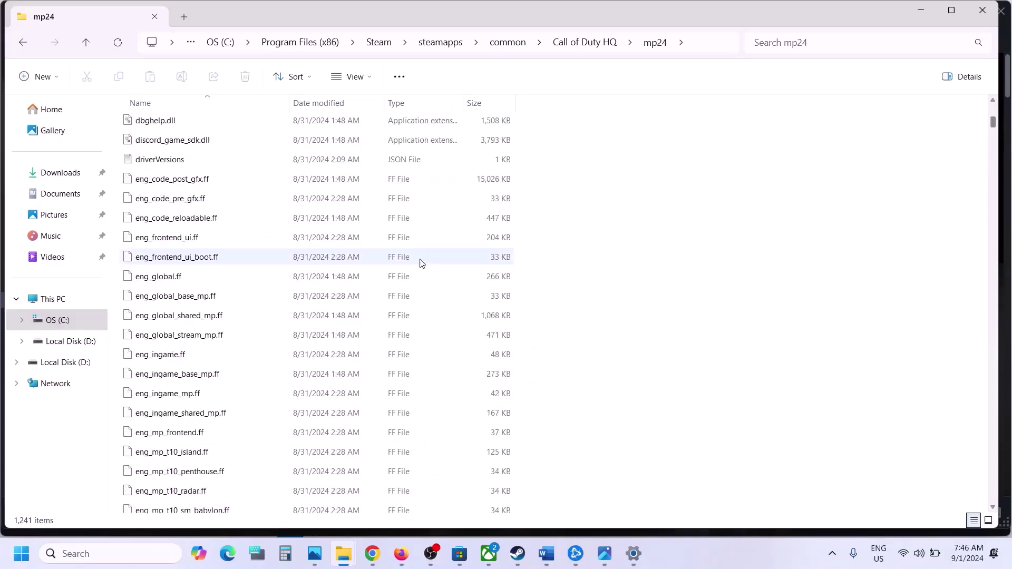
scroll(419, 262, up, 6)
scroll(418, 262, up, 5)
scroll(419, 261, down, 15)
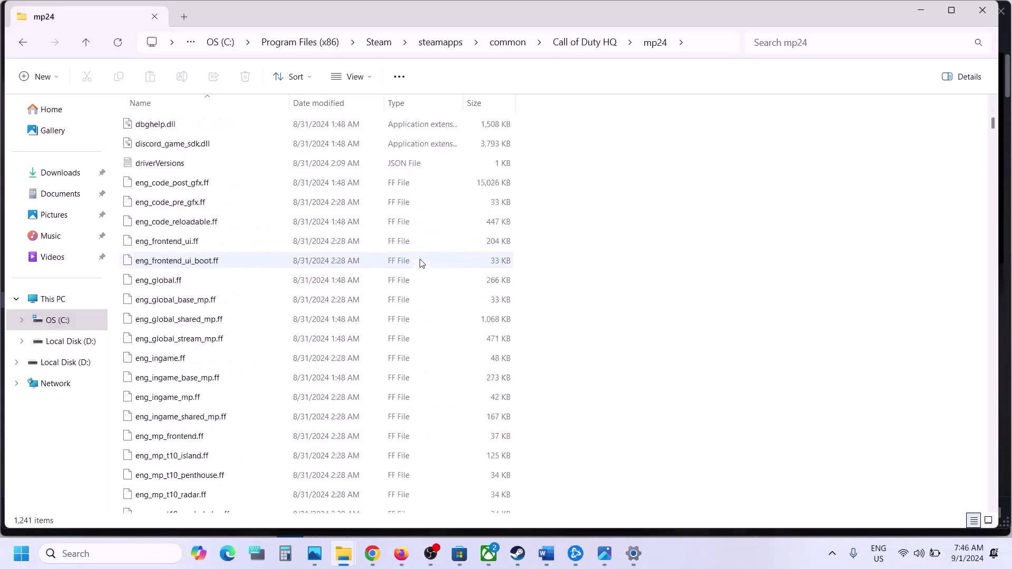
click(244, 356)
key(c)
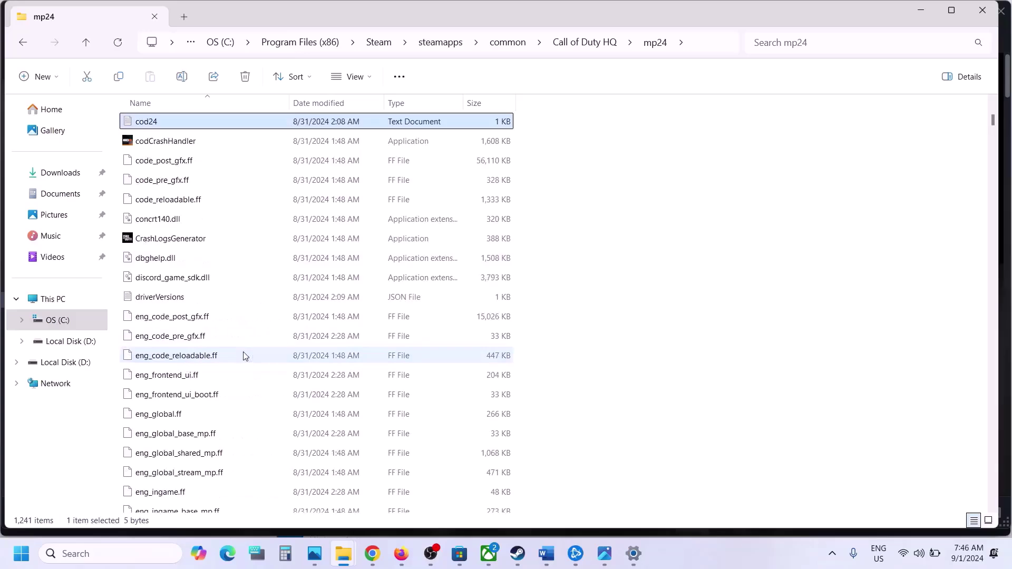
key(Down)
key(Down)
key(Down)
key(Down)
key(Down)
key(Down)
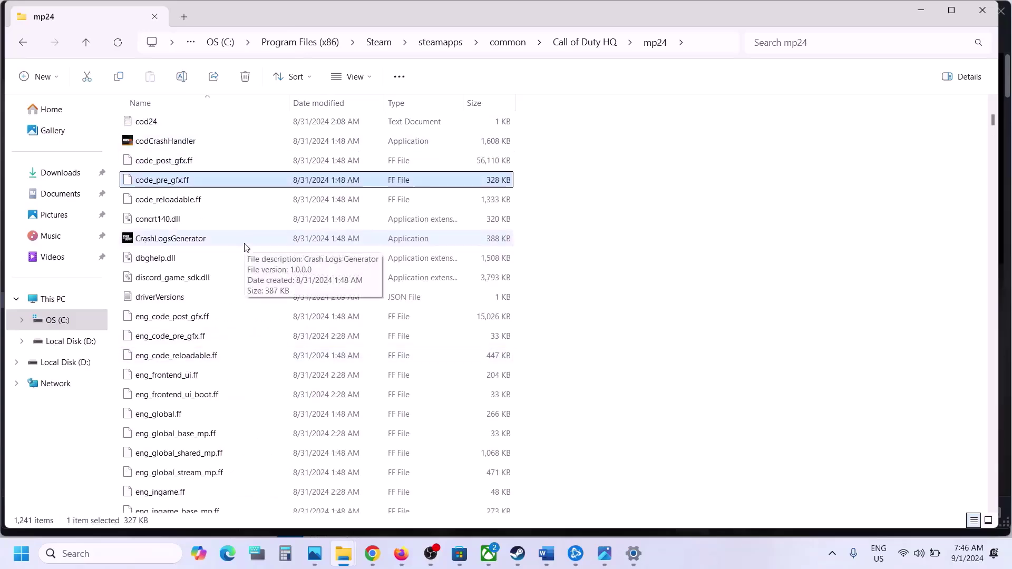
key(c)
scroll(244, 248, down, 12)
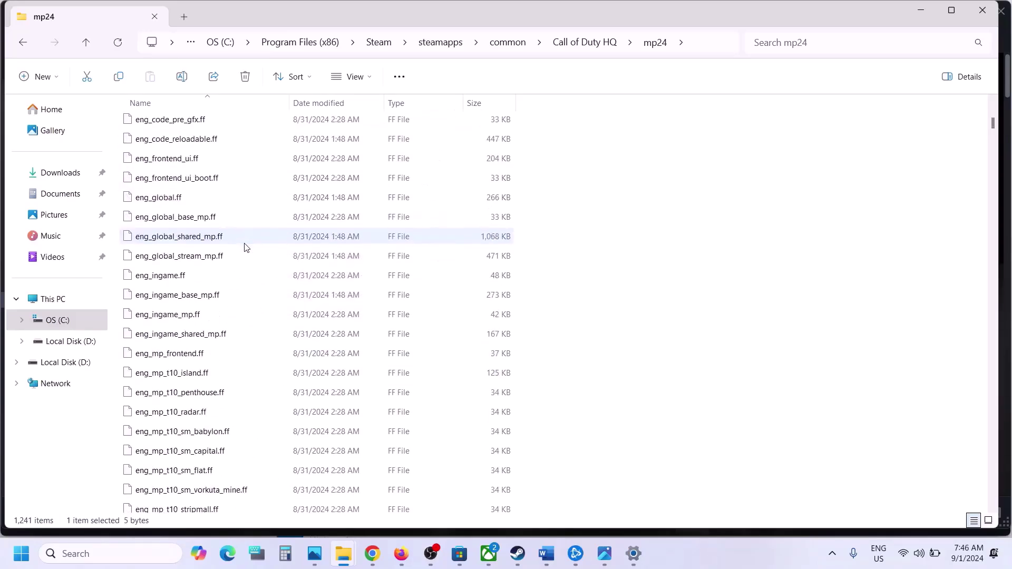
scroll(244, 248, down, 4)
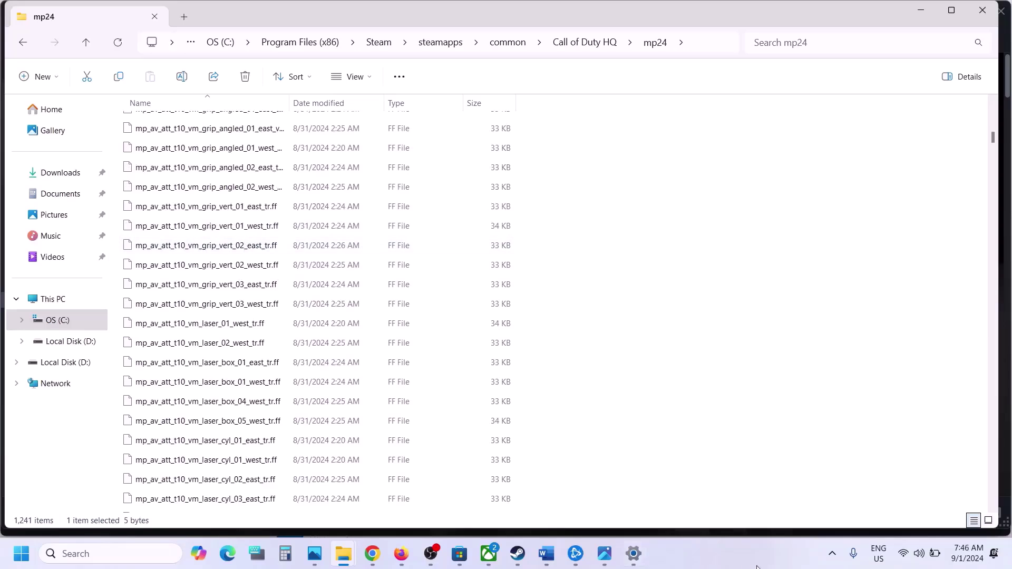
click(722, 564)
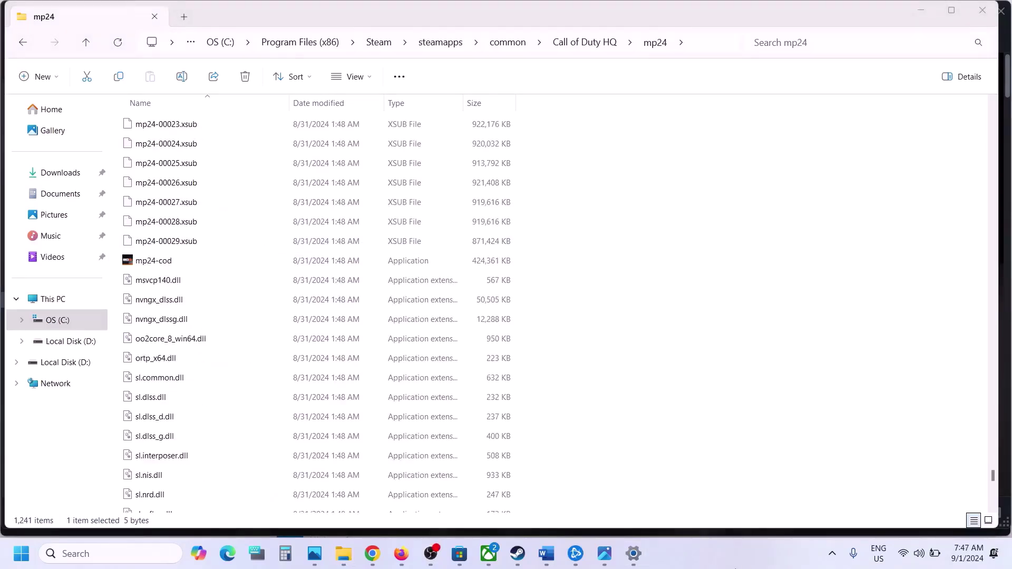
Check that the compatibility options of the mp24-cod application are unchecked, and confirm its properties.
click(158, 262)
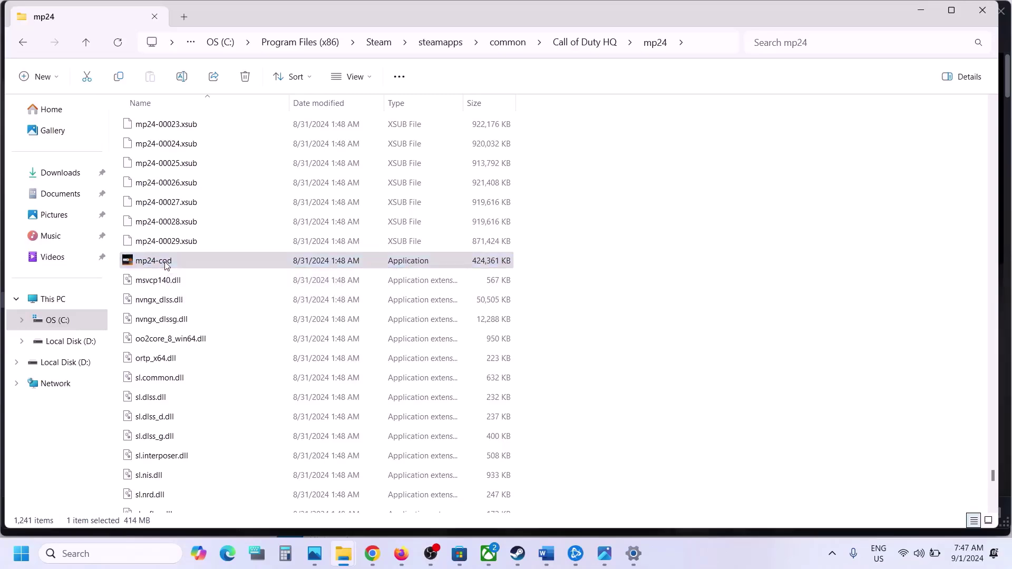
right_click(167, 263)
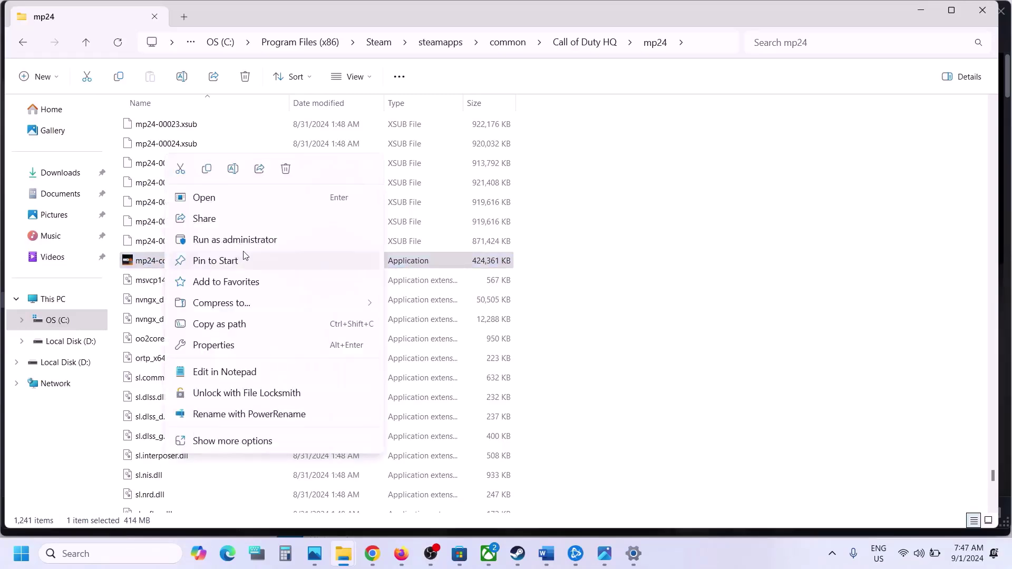
click(228, 348)
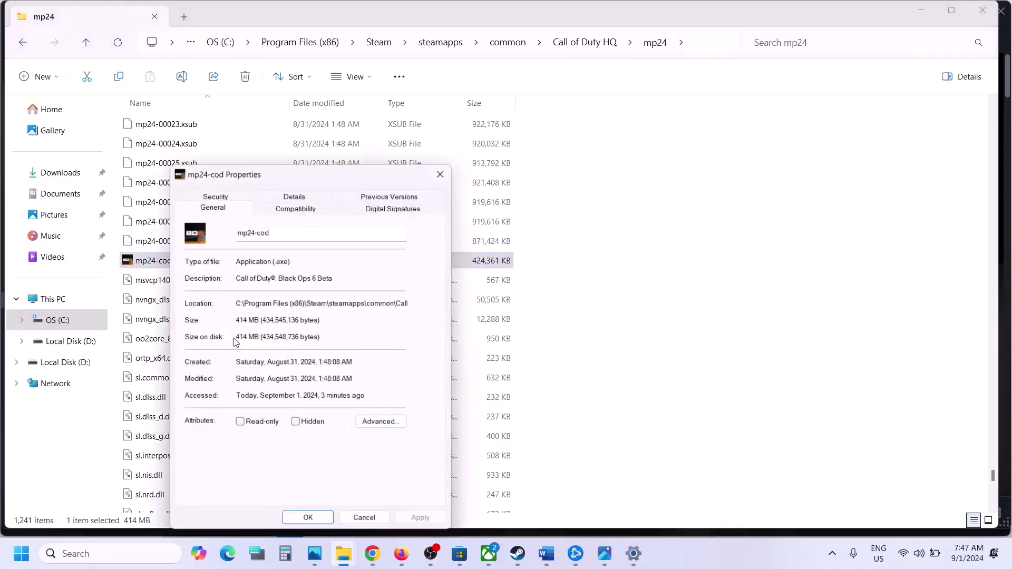
click(279, 209)
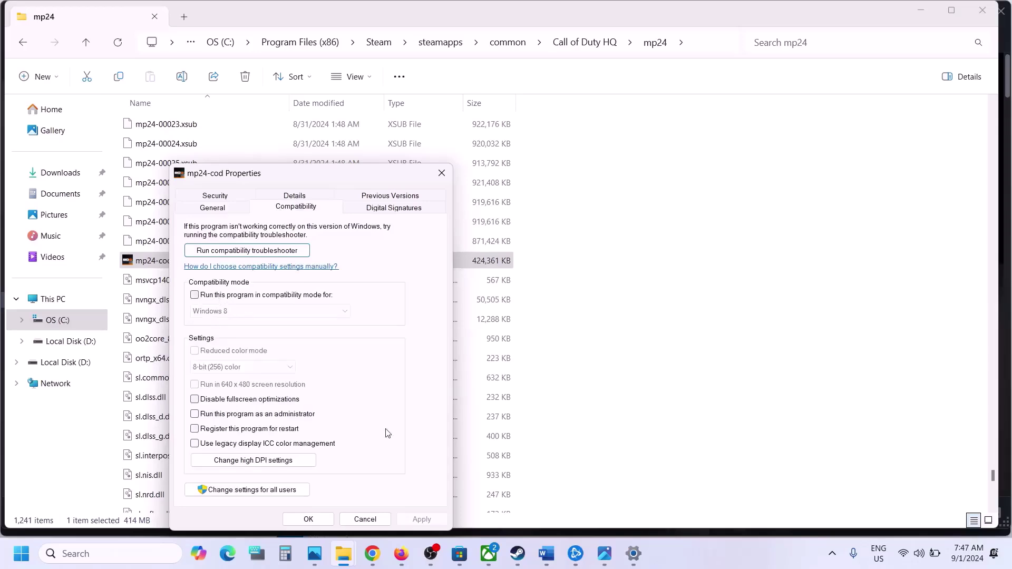
click(306, 521)
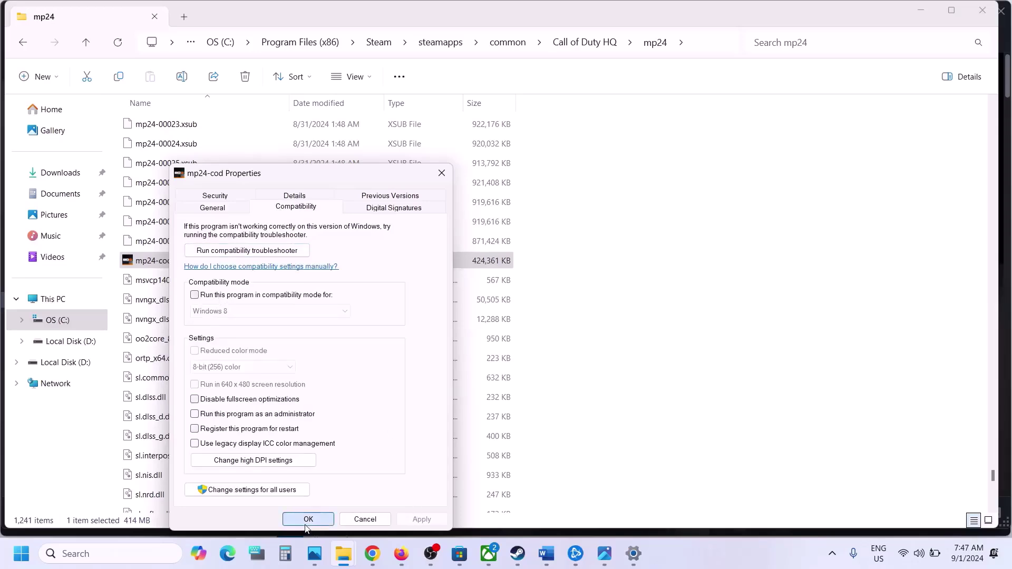
Switch to the Word document and highlight "Run the game from the game installation folder" in Step 11.
click(546, 554)
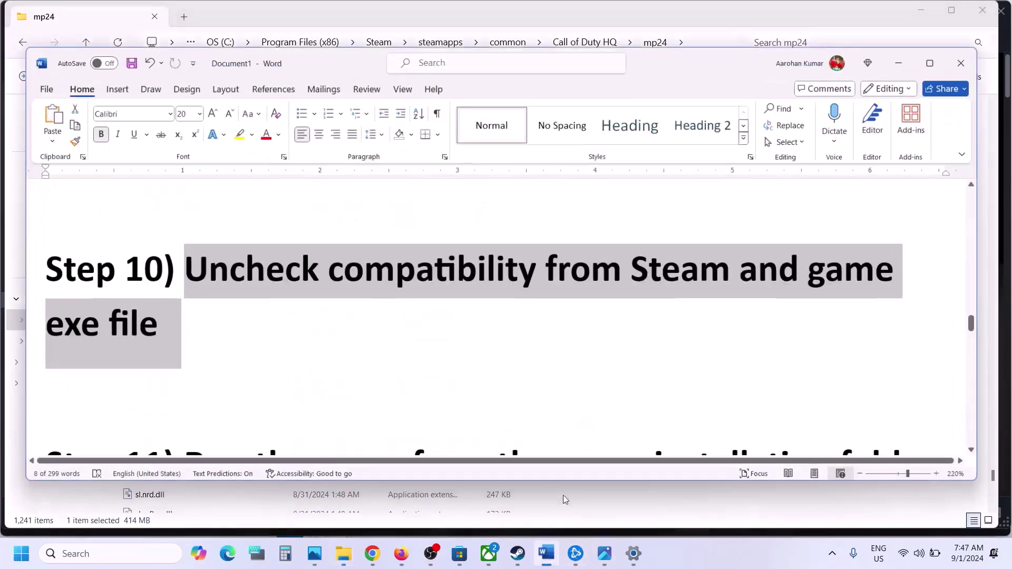
scroll(357, 355, down, 3)
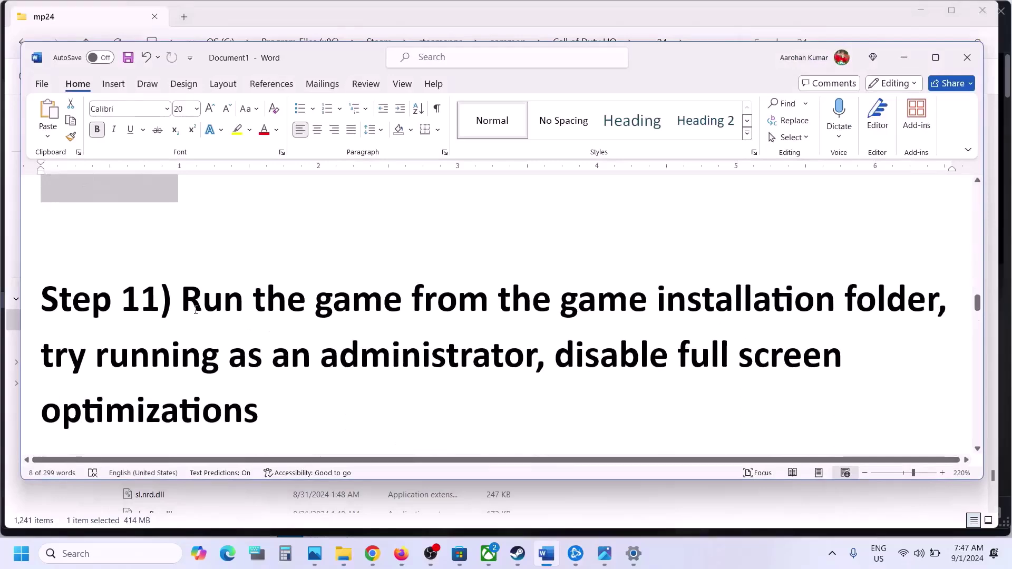
drag(182, 299, 851, 288)
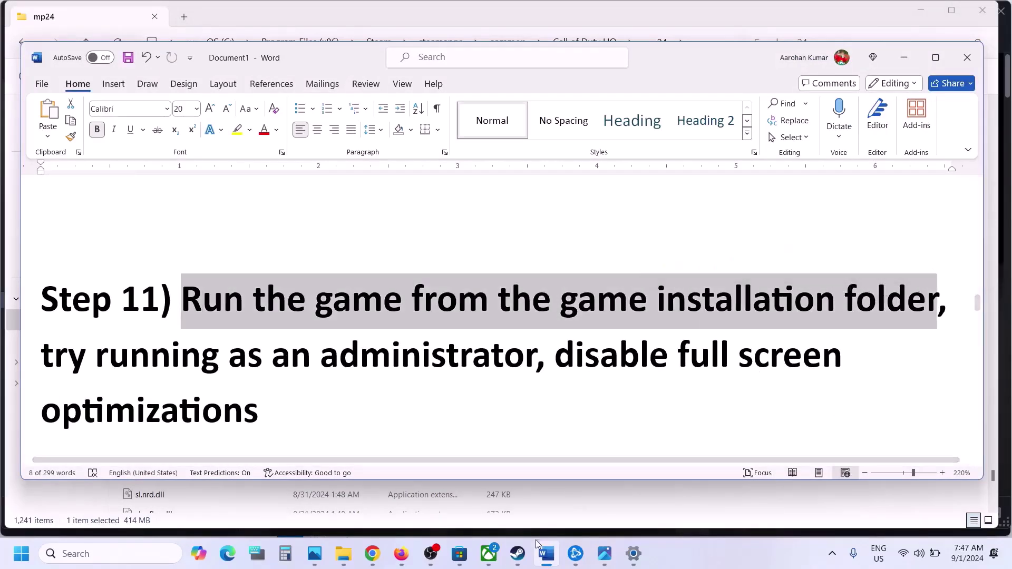
Switch to Steam, browse the local files of Call of Duty from the library, and bring up the Call of Duty HQ folder window.
click(519, 550)
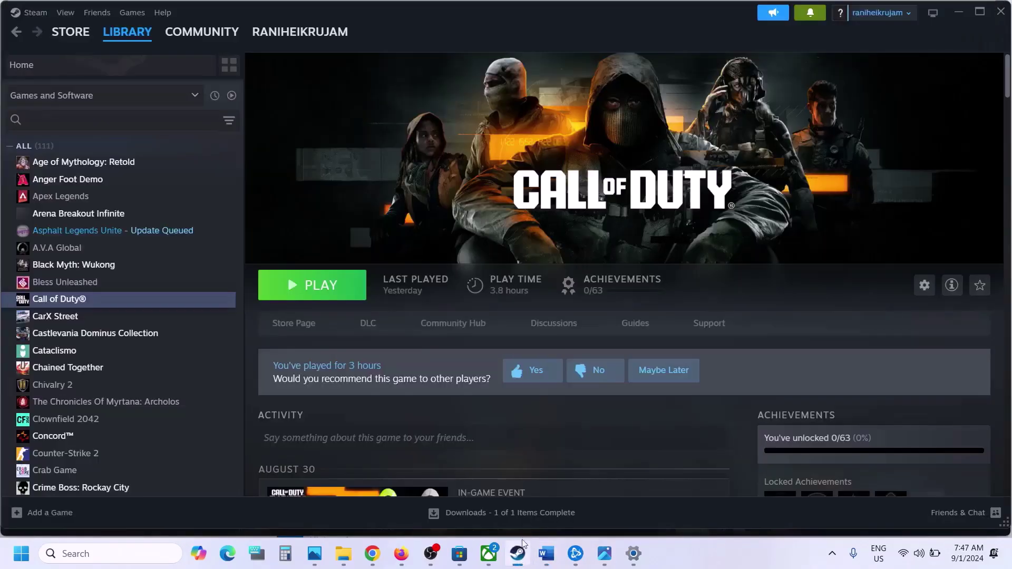
right_click(98, 302)
mouse_move(139, 385)
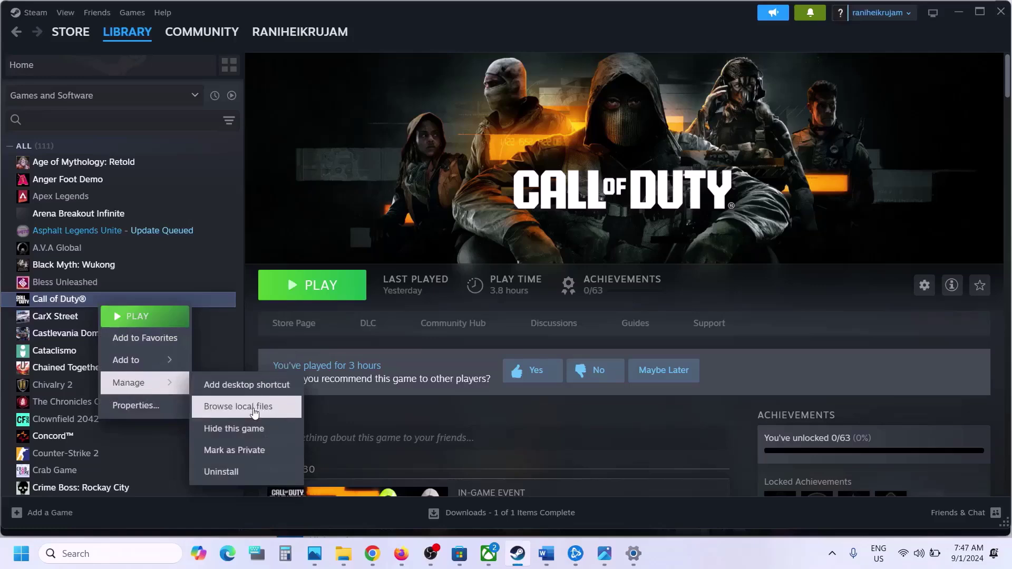
click(253, 409)
mouse_move(356, 548)
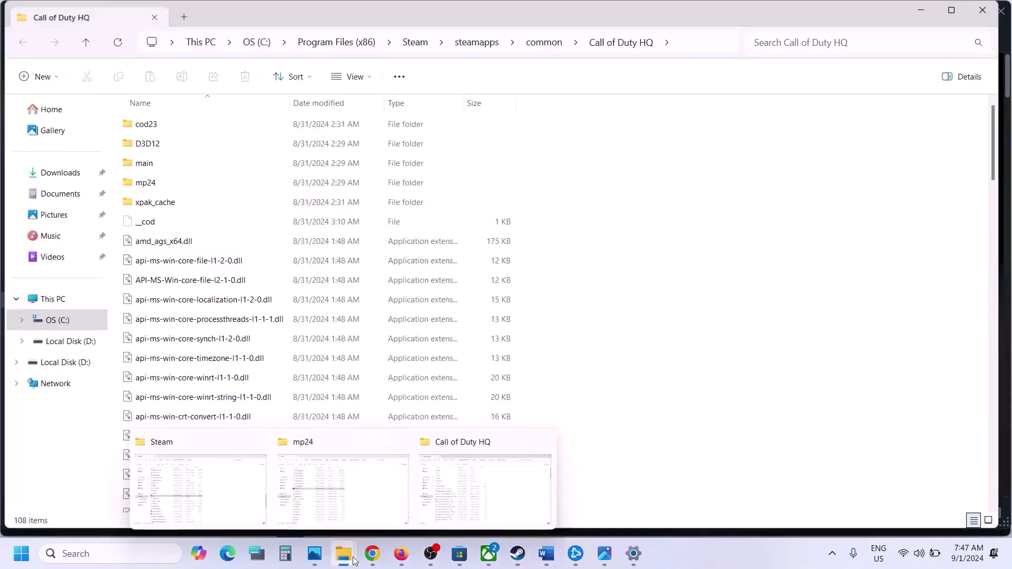
click(485, 492)
Set the cod application to run as an administrator in its compatibility properties, then apply and confirm.
scroll(222, 343, down, 10)
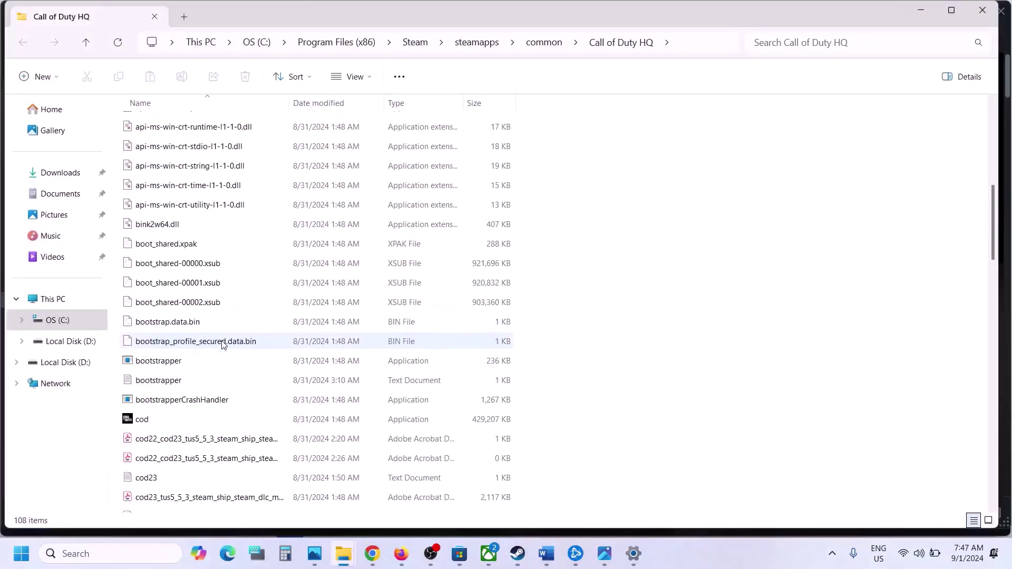
click(137, 300)
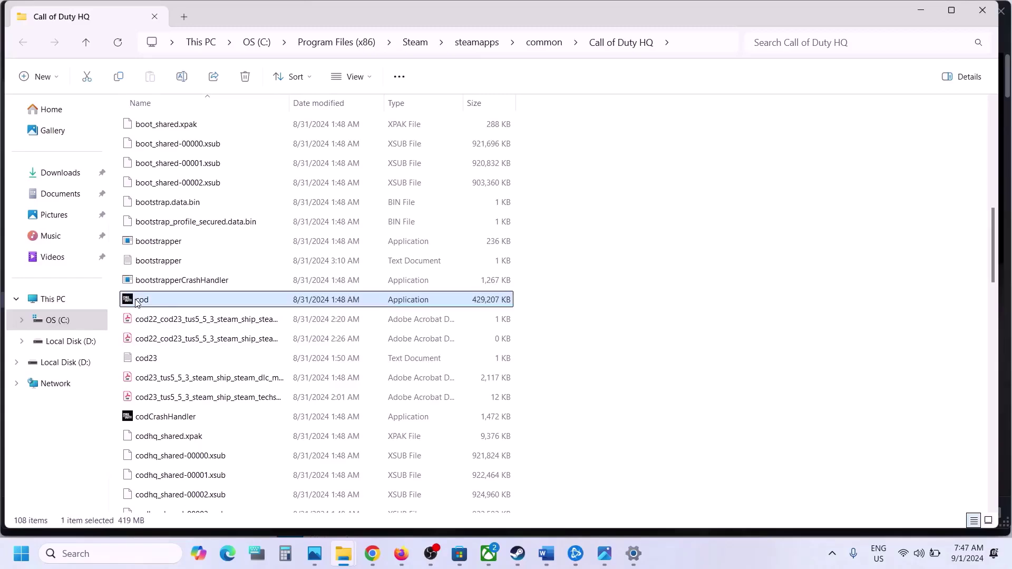
right_click(176, 303)
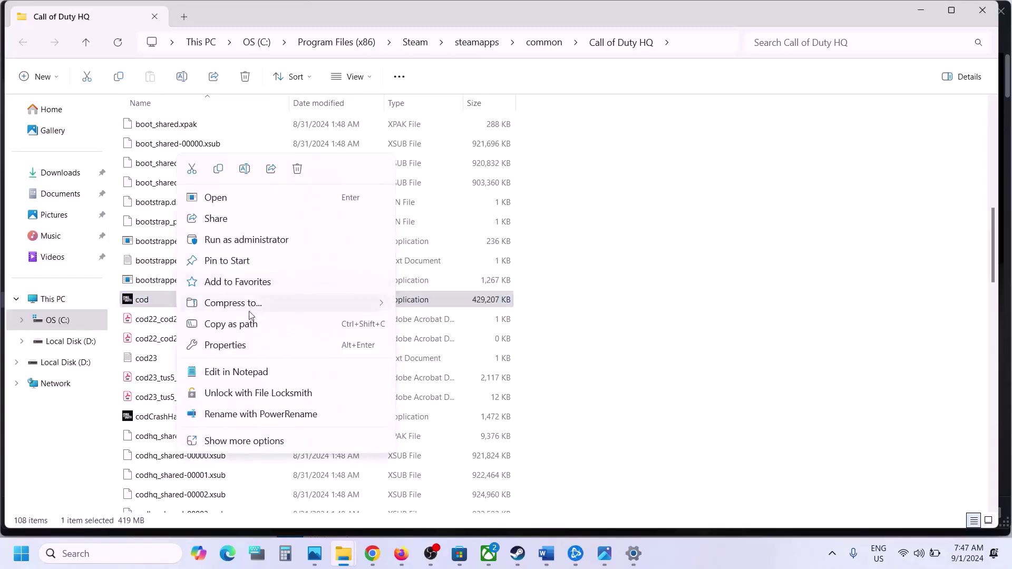
click(235, 345)
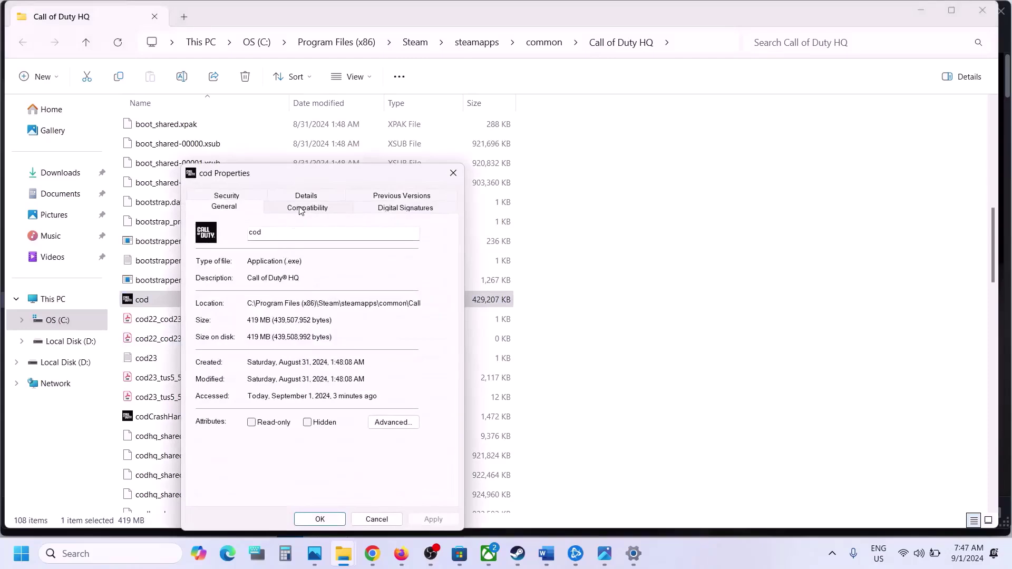
click(301, 209)
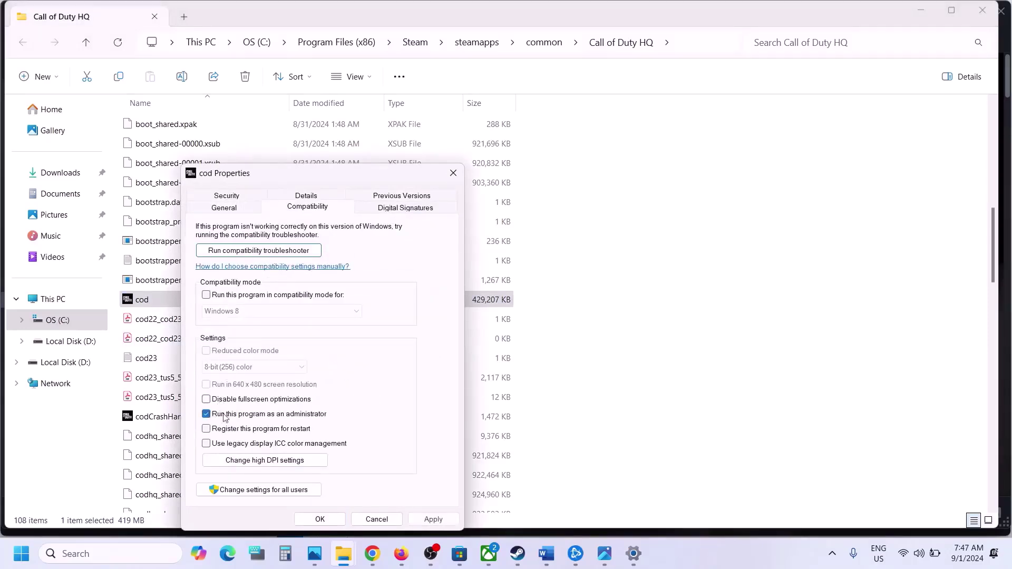
click(411, 518)
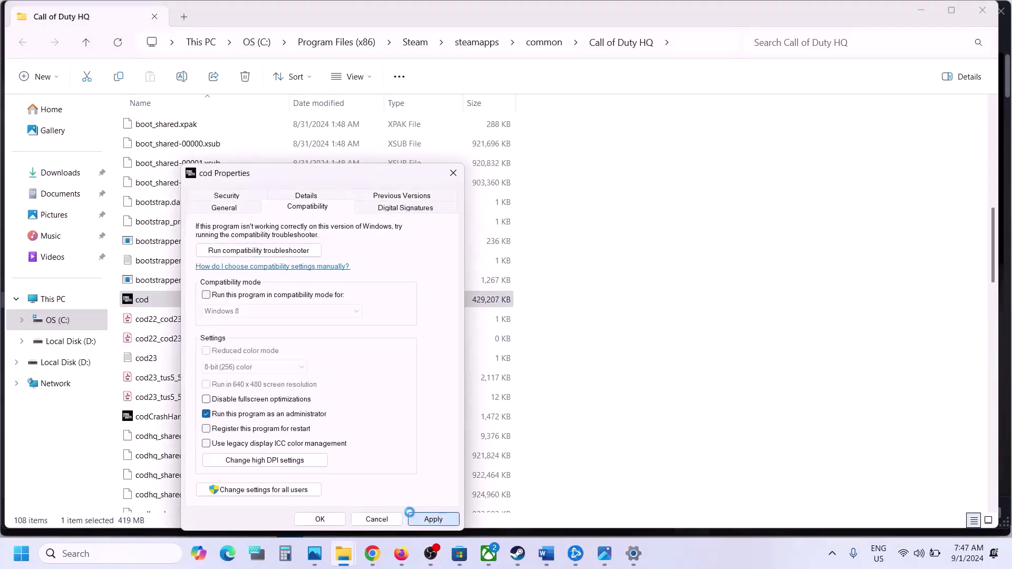
click(320, 519)
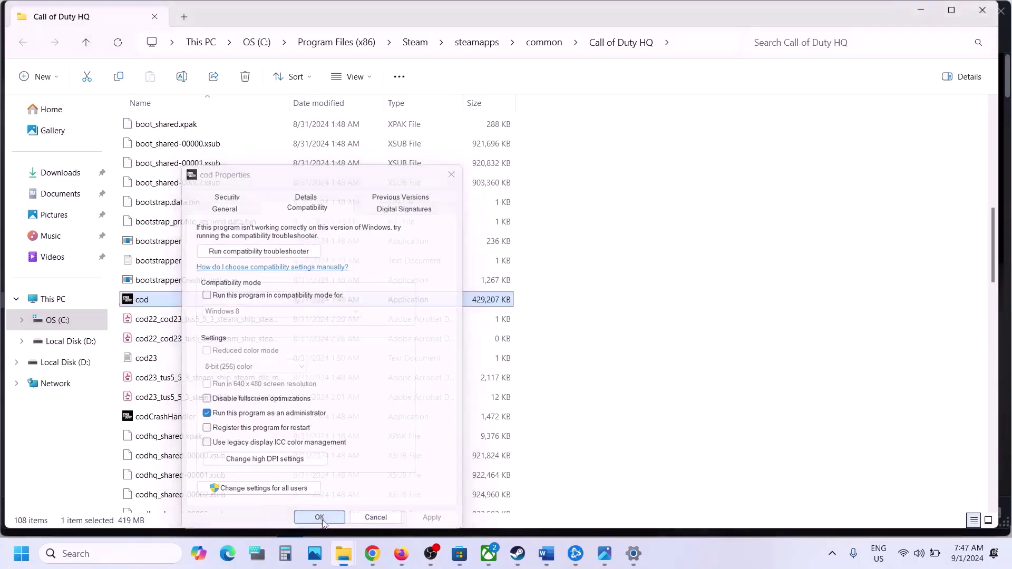
Reopen the cod application's properties, enable Disable fullscreen optimizations alongside running as administrator, and apply the change.
right_click(149, 305)
click(218, 344)
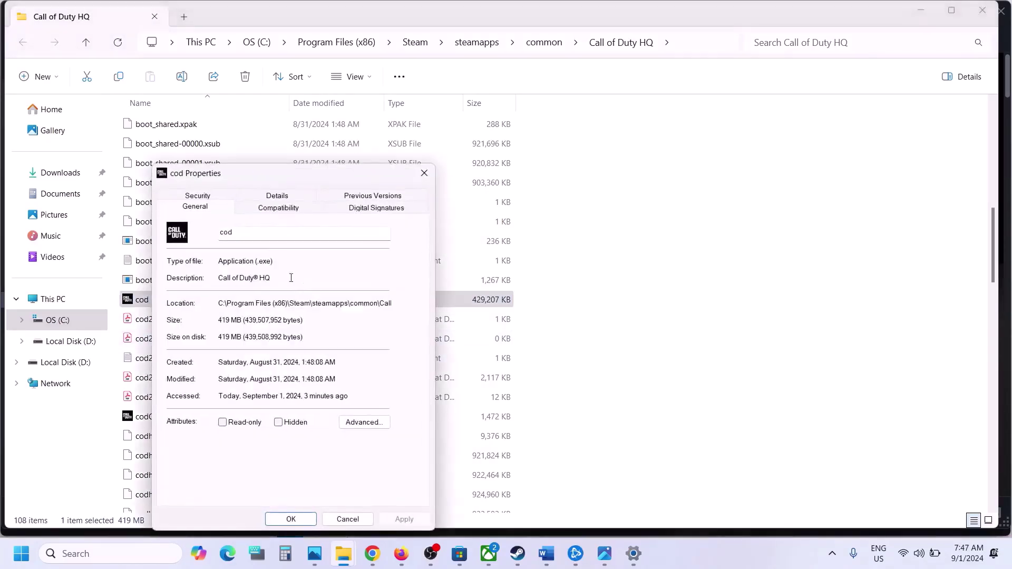
click(262, 211)
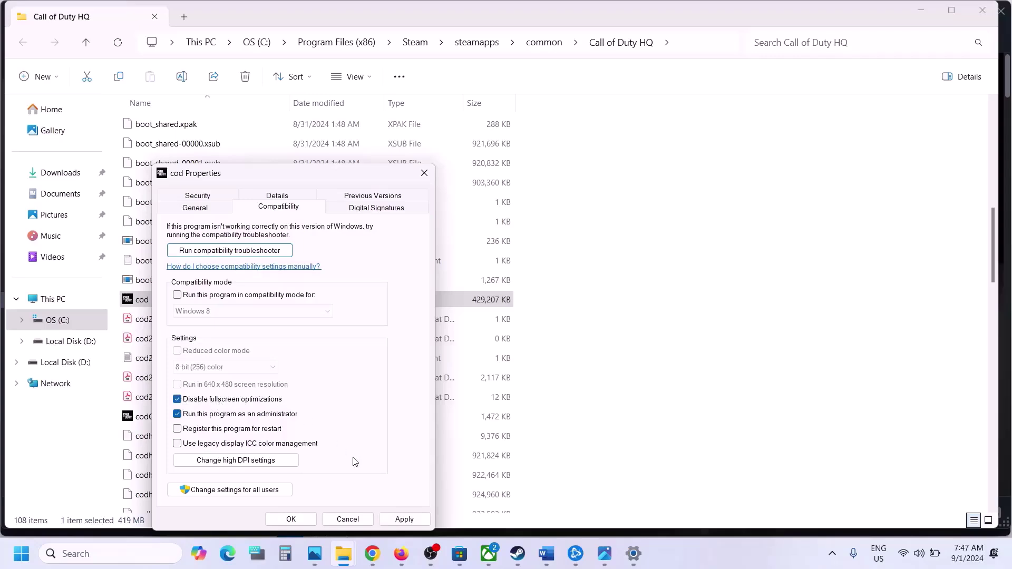
click(404, 519)
click(291, 519)
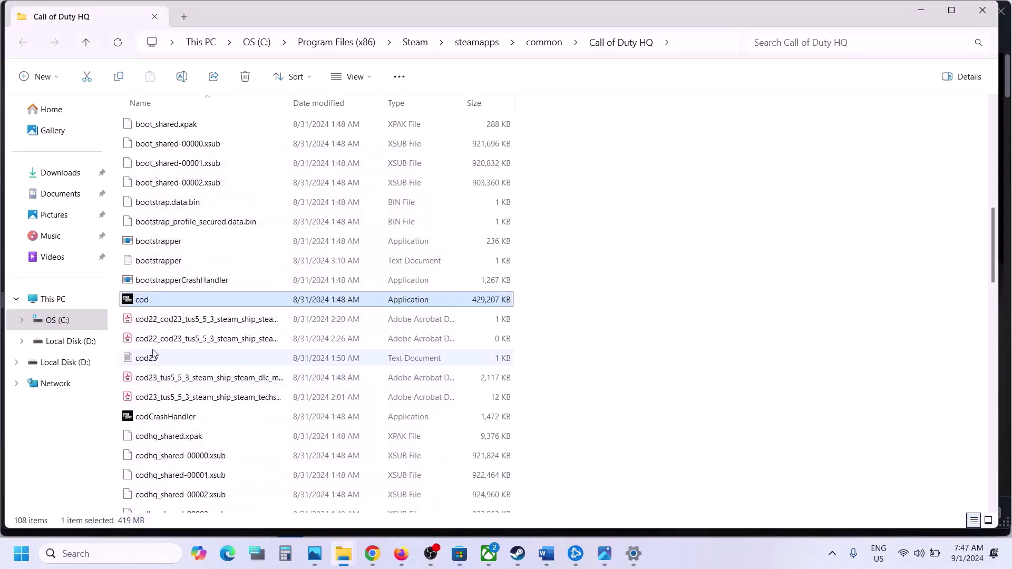
Return to the start of the Call of Duty HQ folder's list and open its mp24 subfolder.
scroll(234, 284, up, 9)
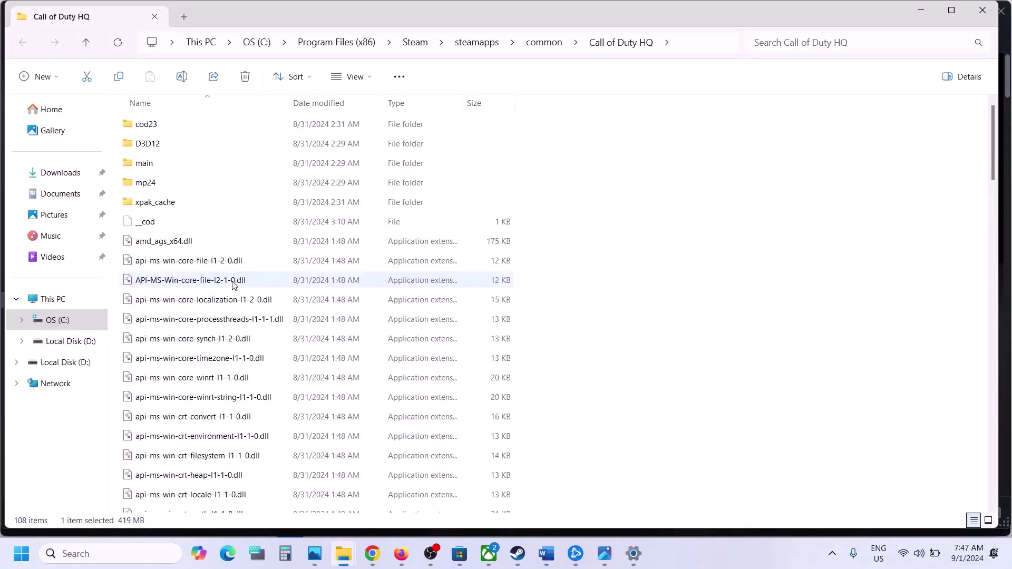
click(192, 187)
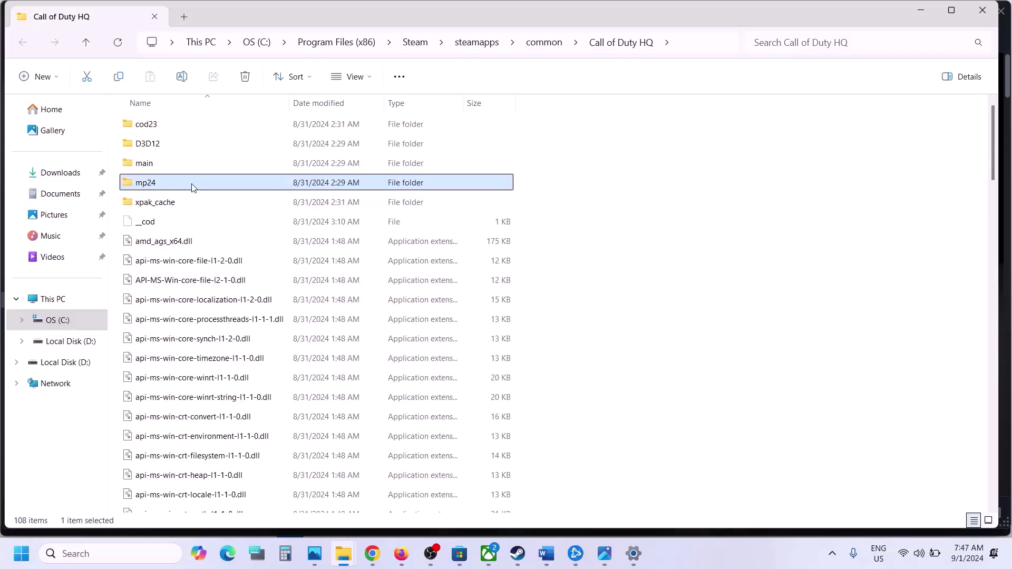
double_click(192, 186)
click(170, 263)
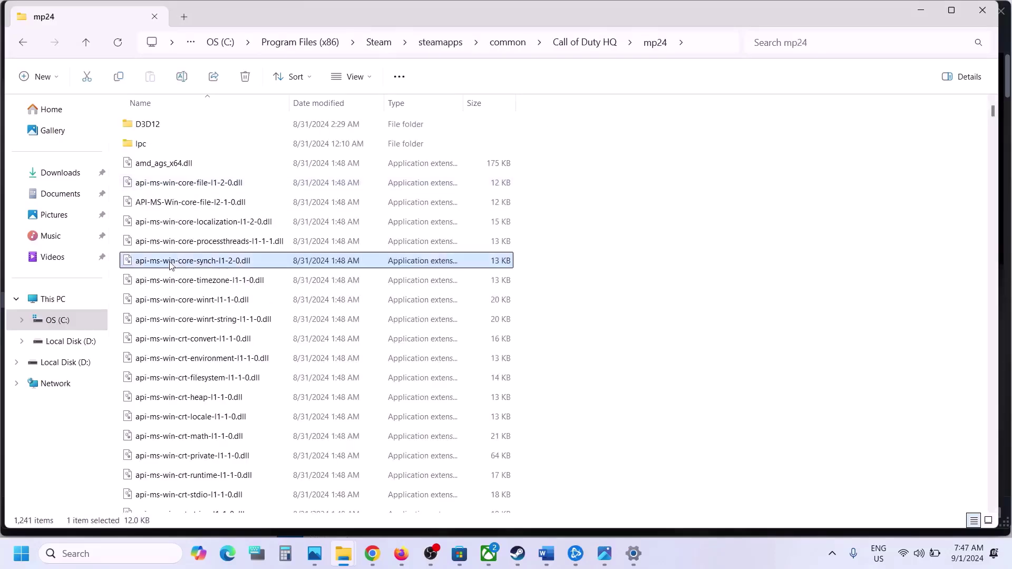
Find the mp24-cod application in the mp24 folder, set it to run as an administrator in its compatibility properties, and apply the change.
key(m)
key(Down)
scroll(170, 263, down, 10)
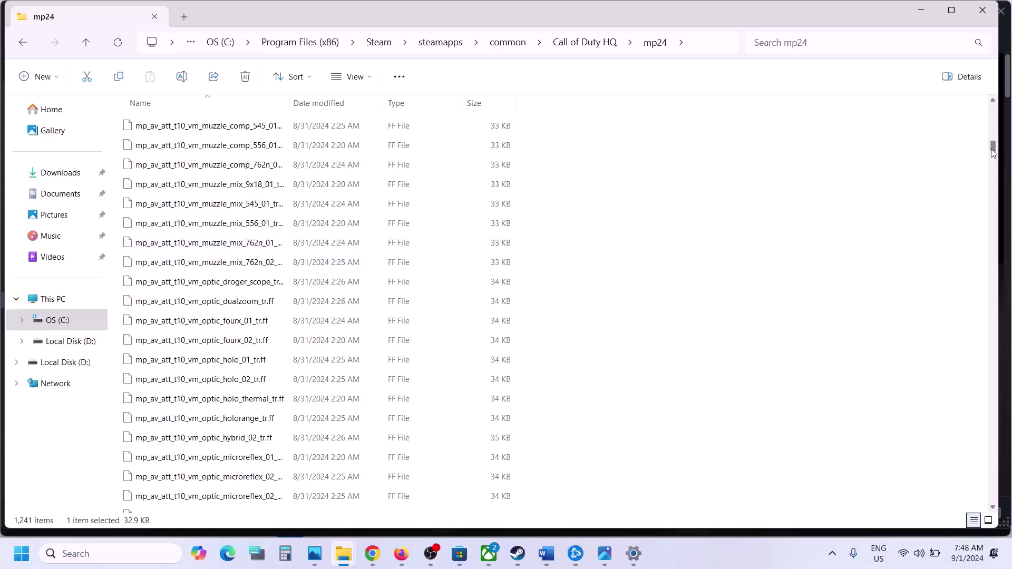
drag(993, 152, 1007, 517)
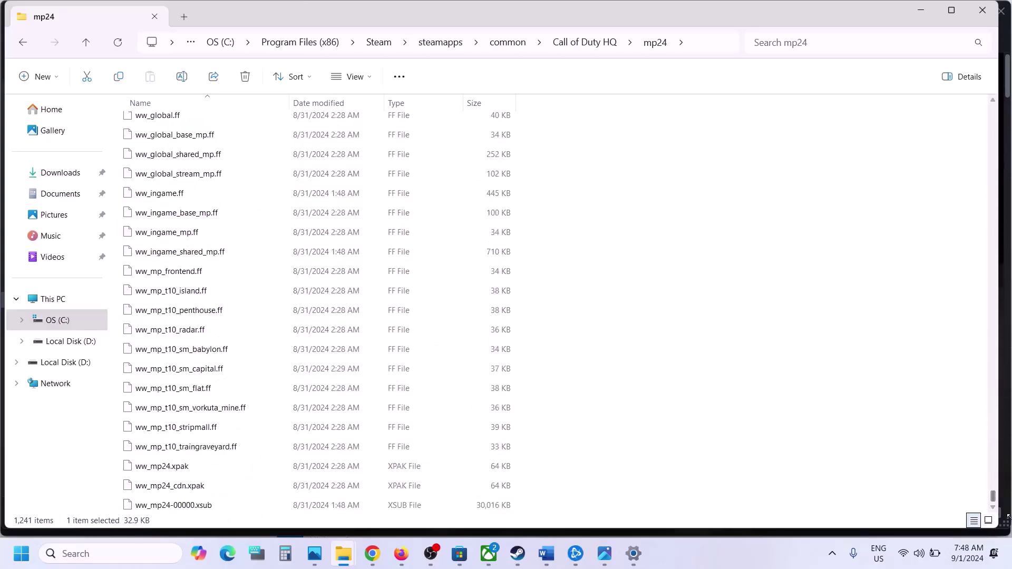
scroll(420, 352, up, 20)
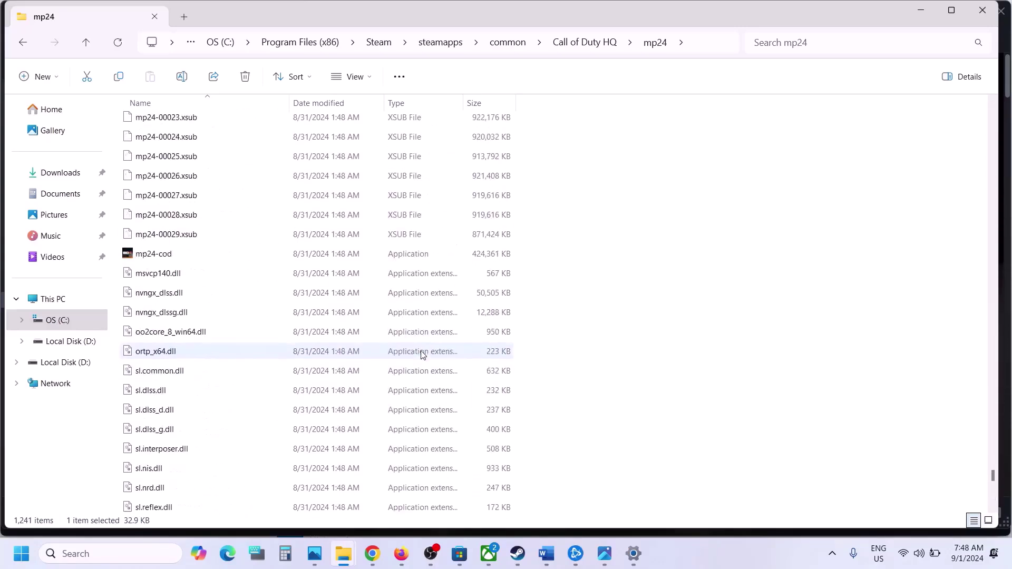
scroll(420, 352, up, 3)
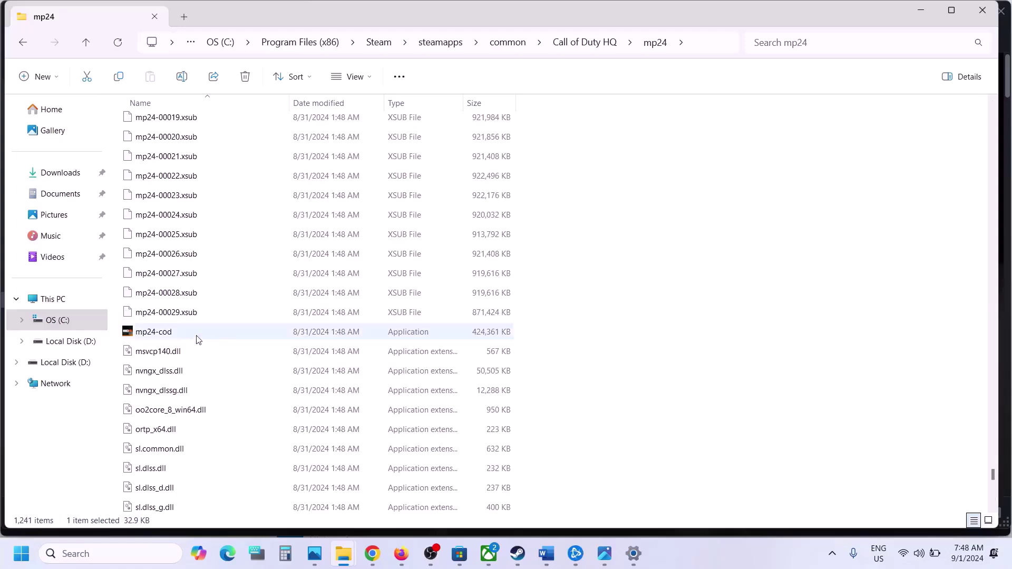
click(197, 339)
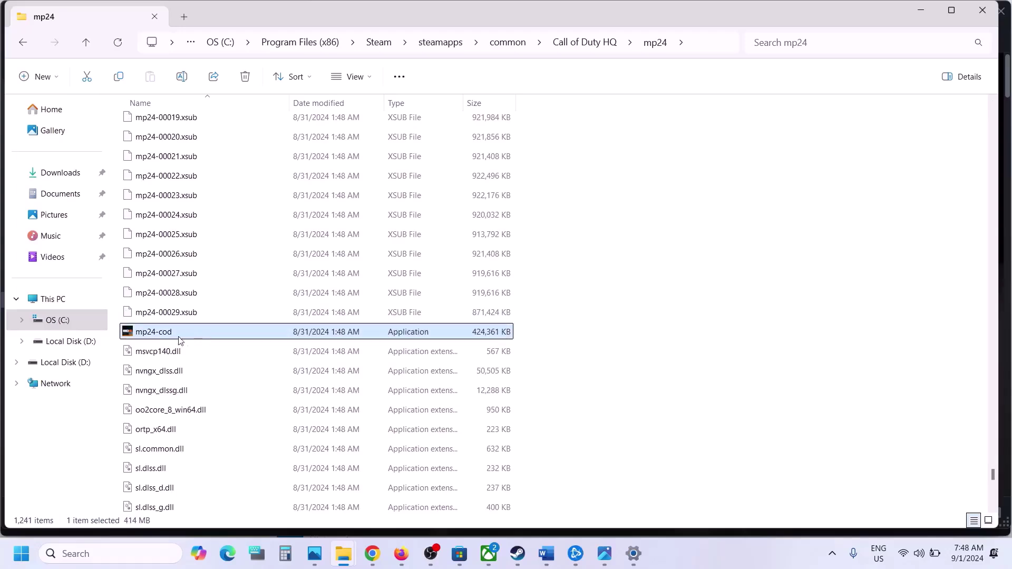
right_click(180, 335)
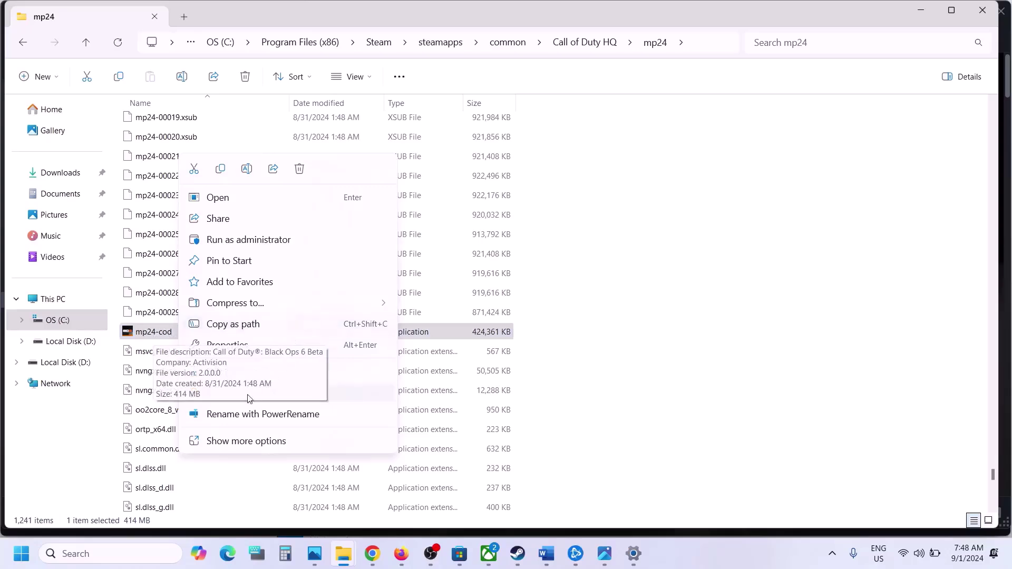
click(250, 344)
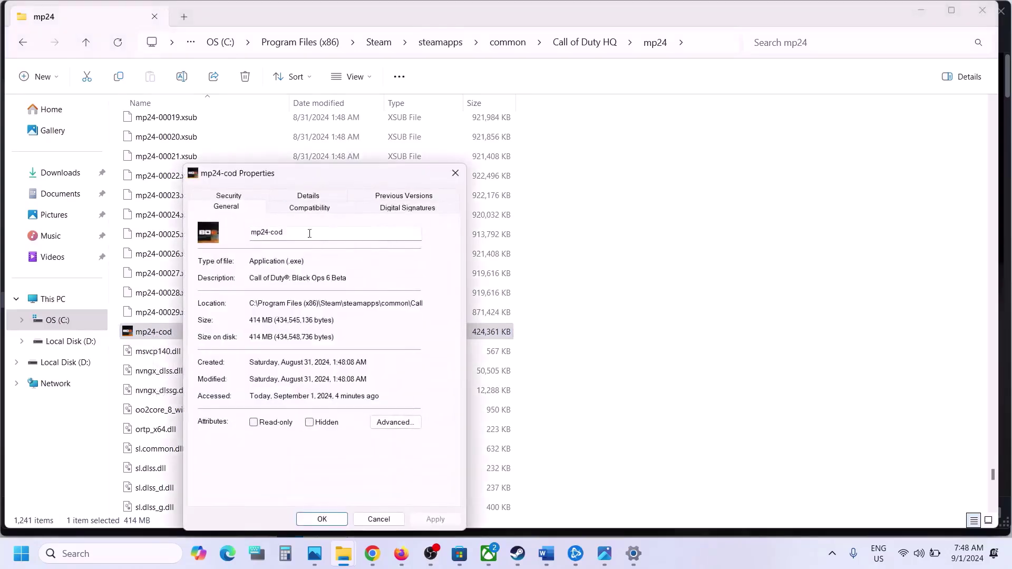
click(303, 210)
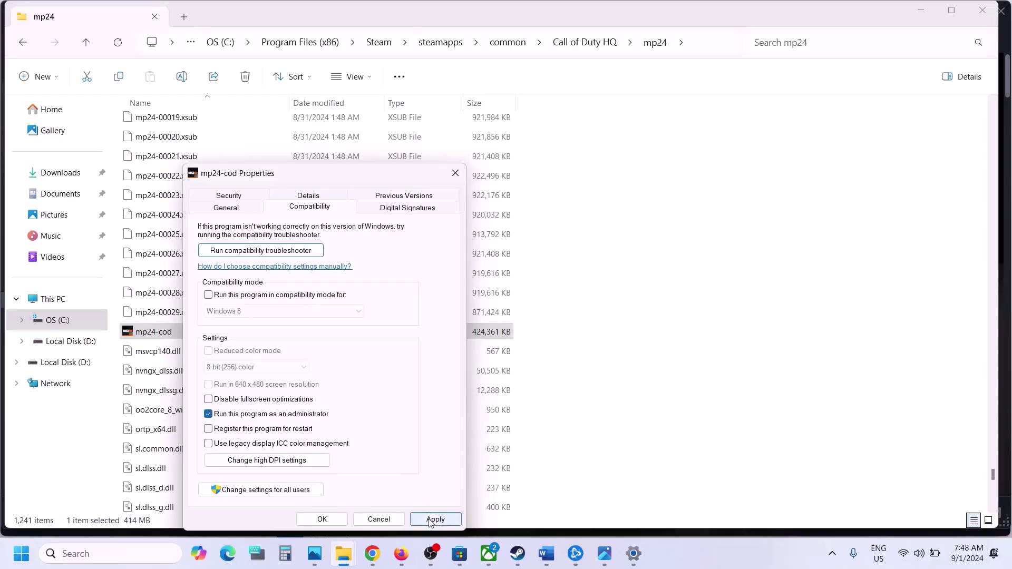
click(436, 519)
click(323, 519)
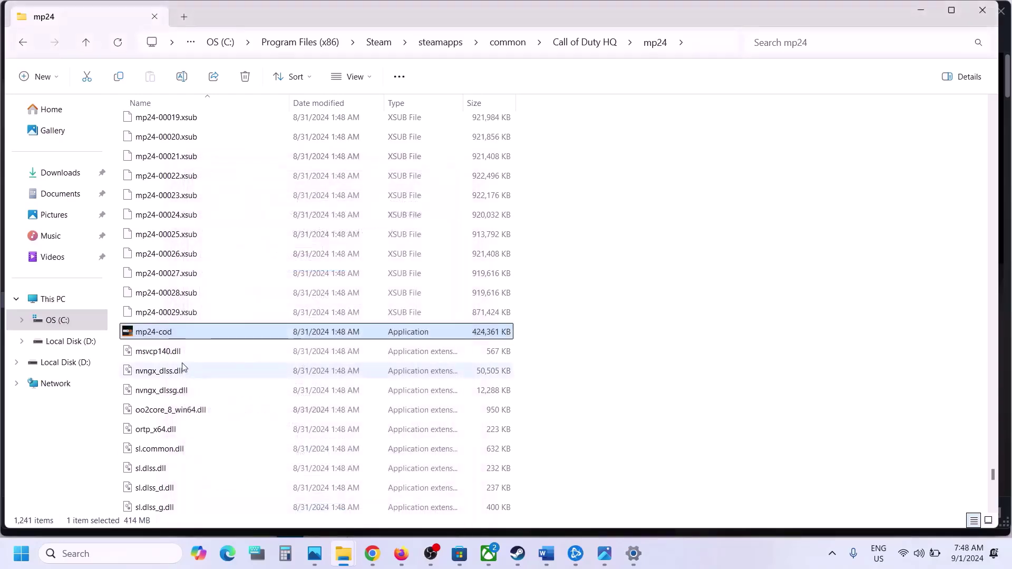
Reopen mp24-cod's compatibility properties, enable Disable fullscreen optimizations, then apply and confirm.
right_click(166, 336)
click(240, 347)
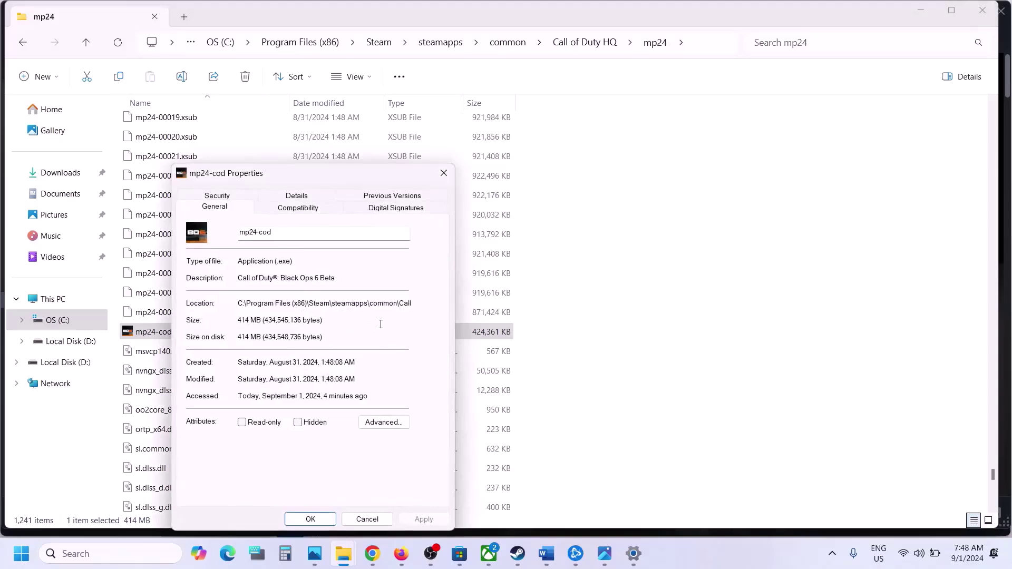
click(292, 209)
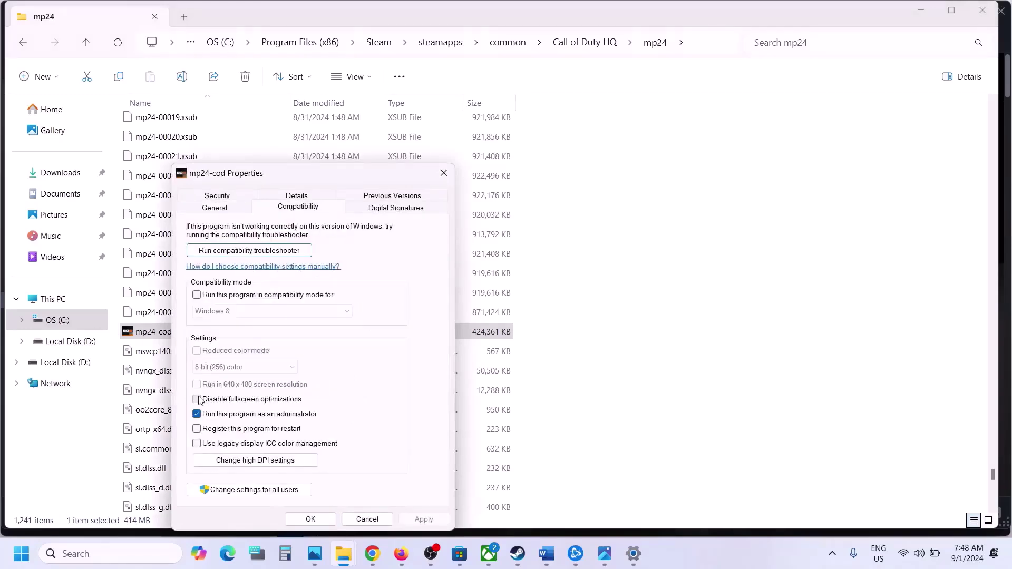
click(421, 520)
click(310, 519)
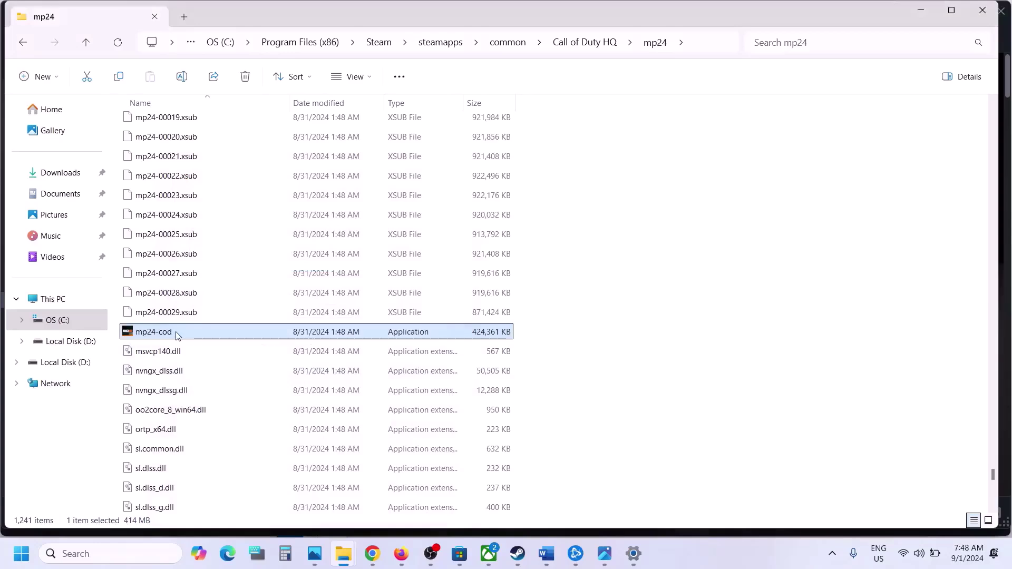
Turn off both Disable fullscreen optimizations and Run this program as an administrator for mp24-cod, and confirm.
right_click(177, 335)
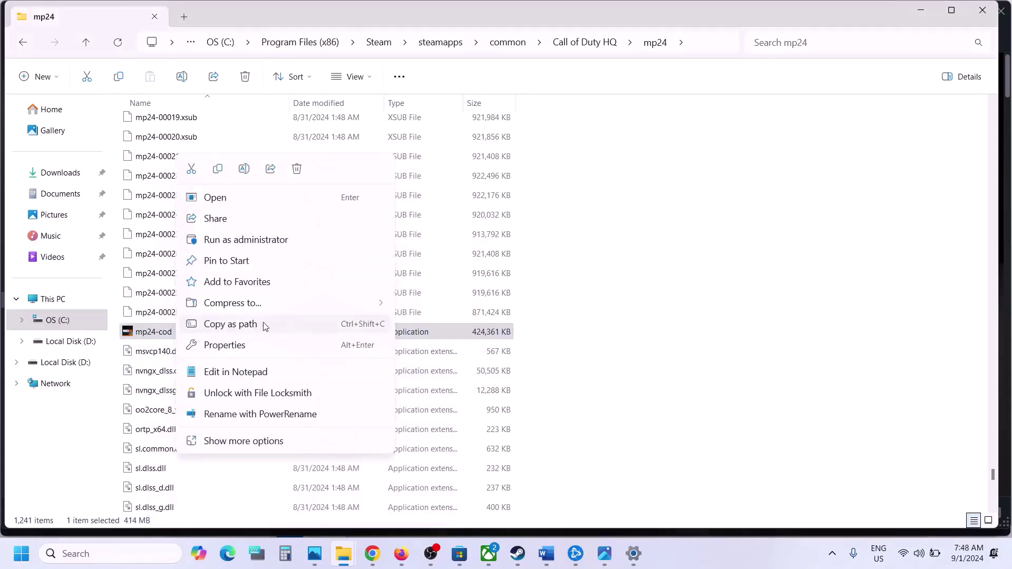
click(247, 345)
click(296, 210)
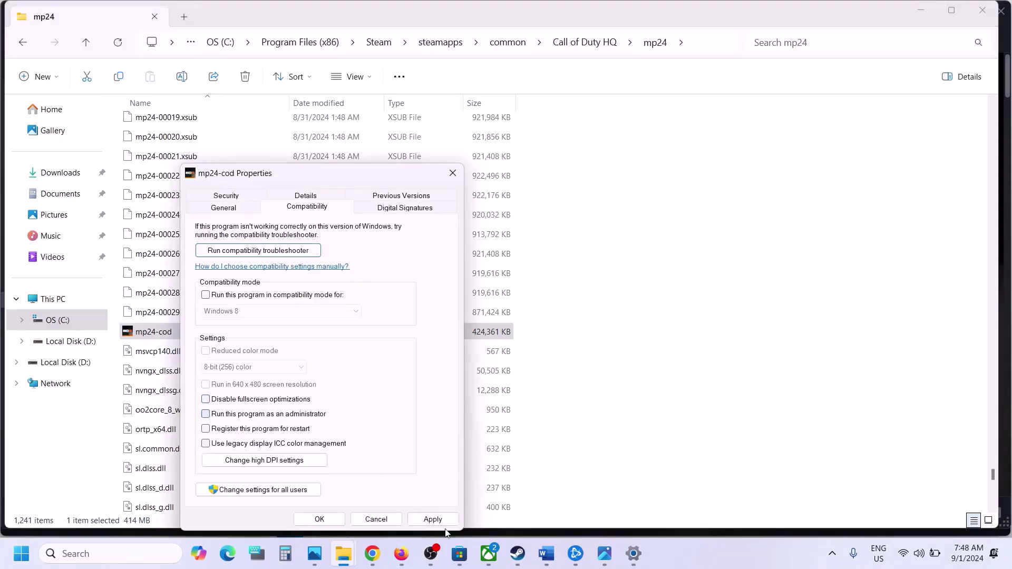
click(319, 519)
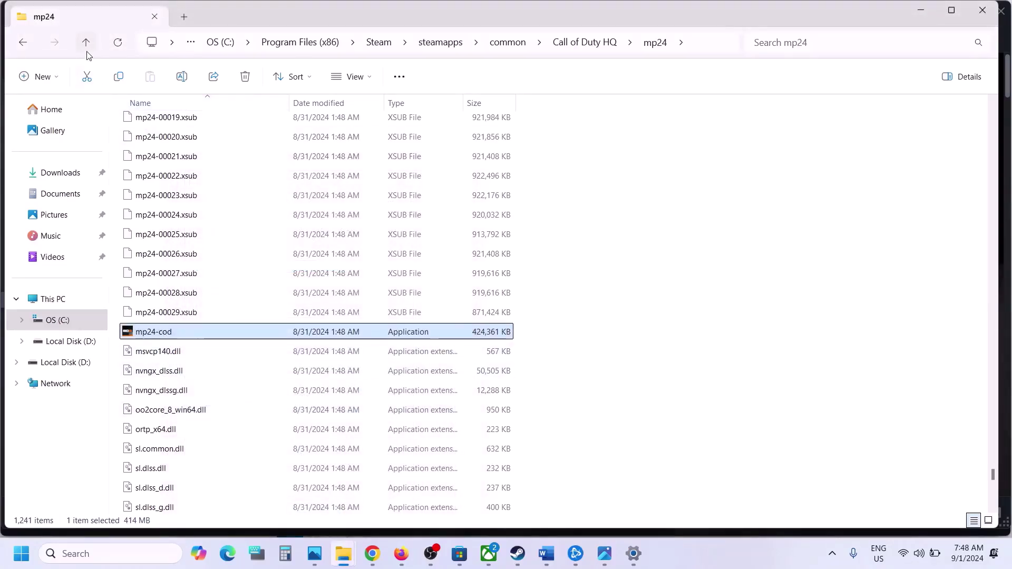
Return to the Call of Duty HQ folder and turn off the cod application's fullscreen-optimization and run-as-administrator compatibility options, then confirm.
click(86, 44)
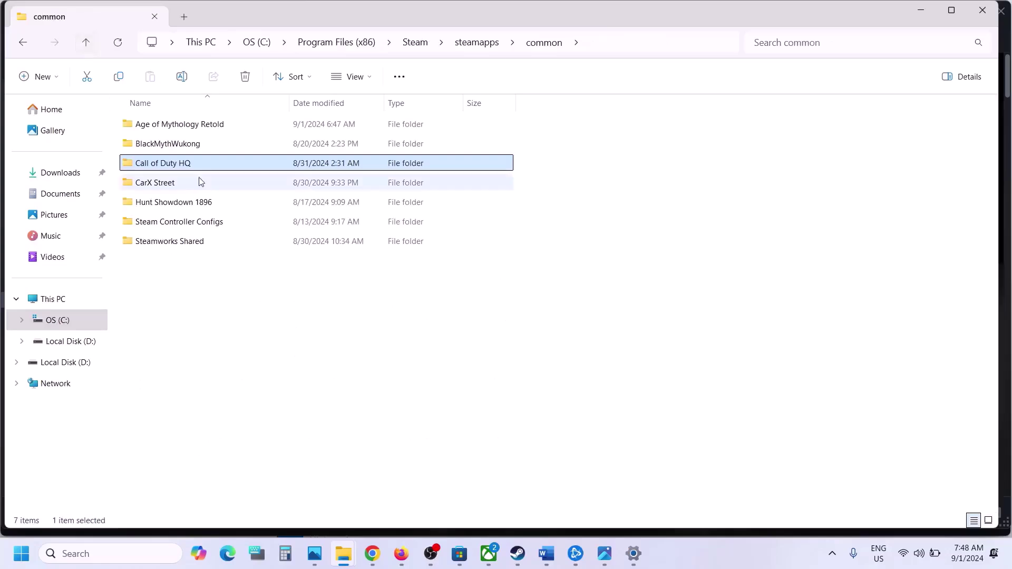
double_click(189, 165)
scroll(213, 380, down, 15)
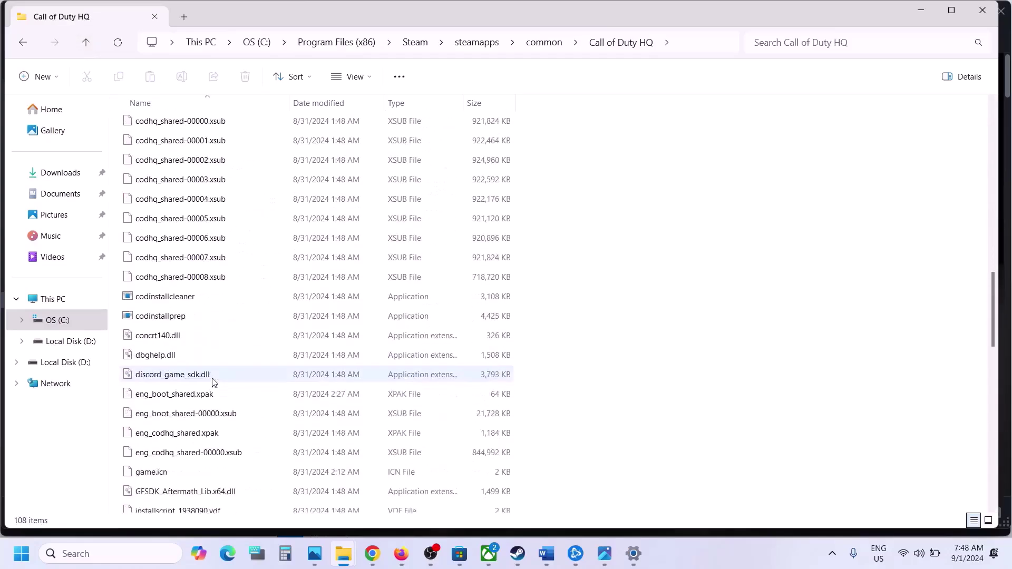
scroll(213, 380, up, 5)
click(136, 230)
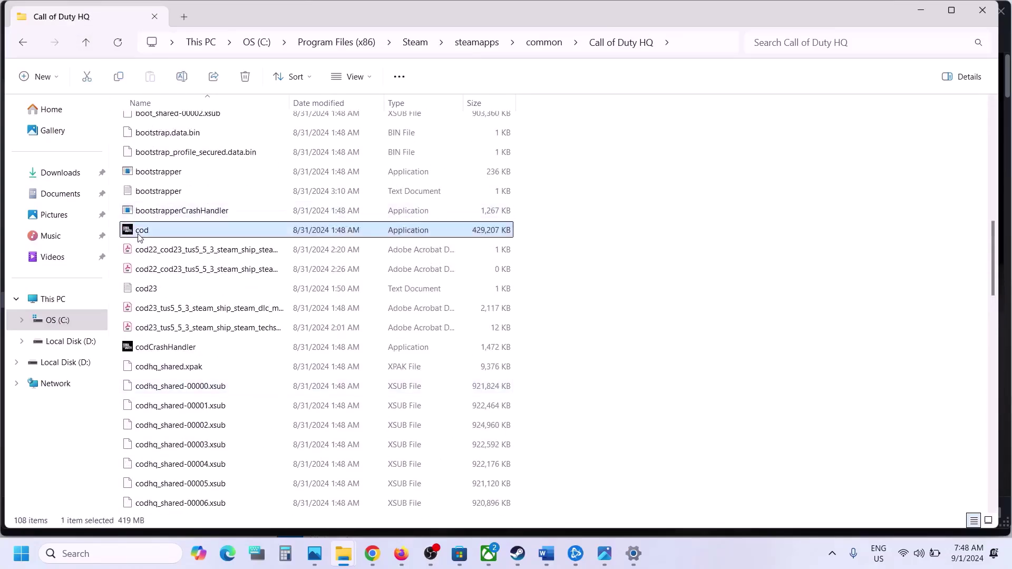
right_click(138, 230)
click(189, 346)
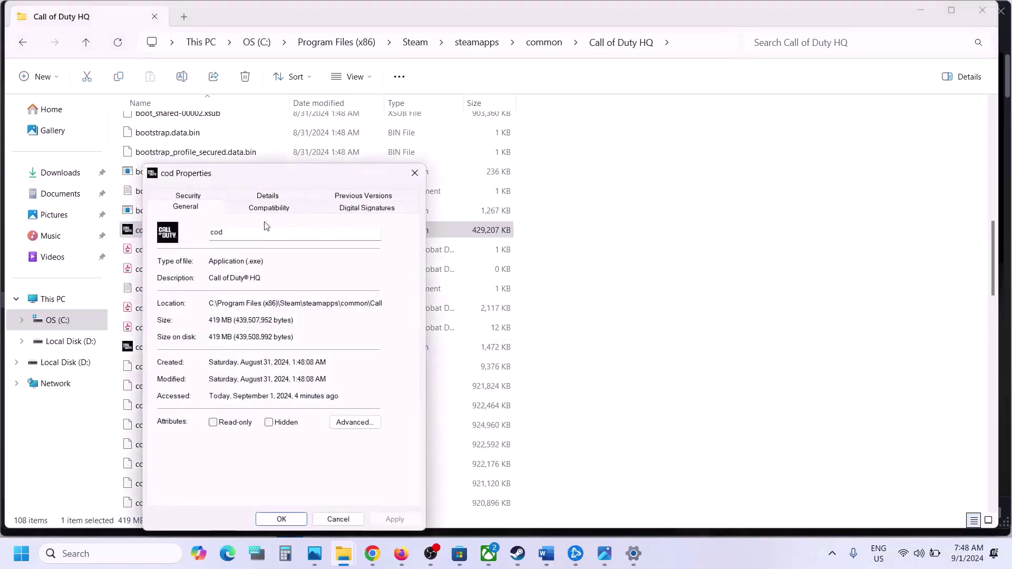
click(243, 210)
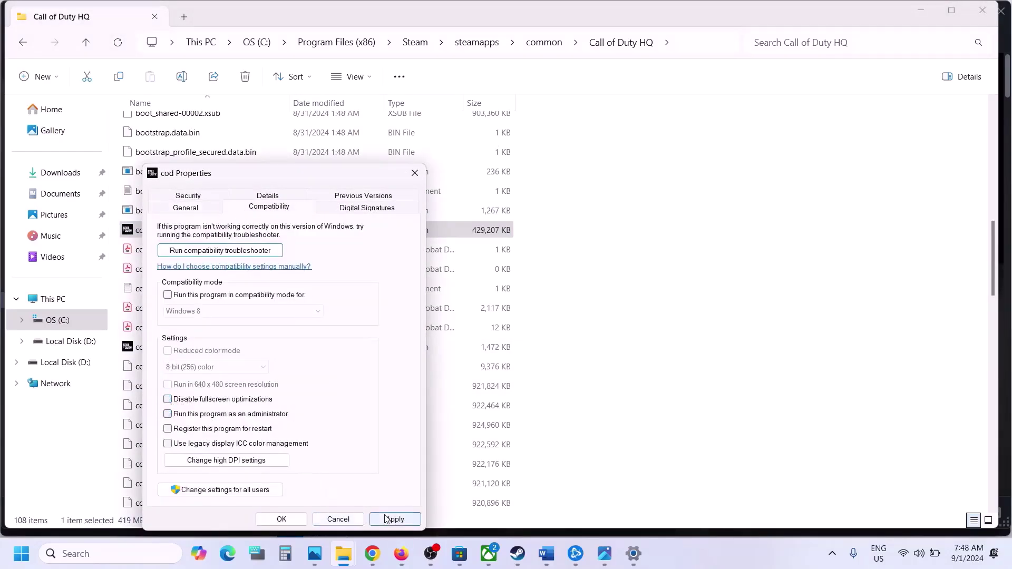
click(283, 519)
Switch to the Word document and highlight the Step 12 instruction about launching the game in safe mode.
mouse_move(559, 558)
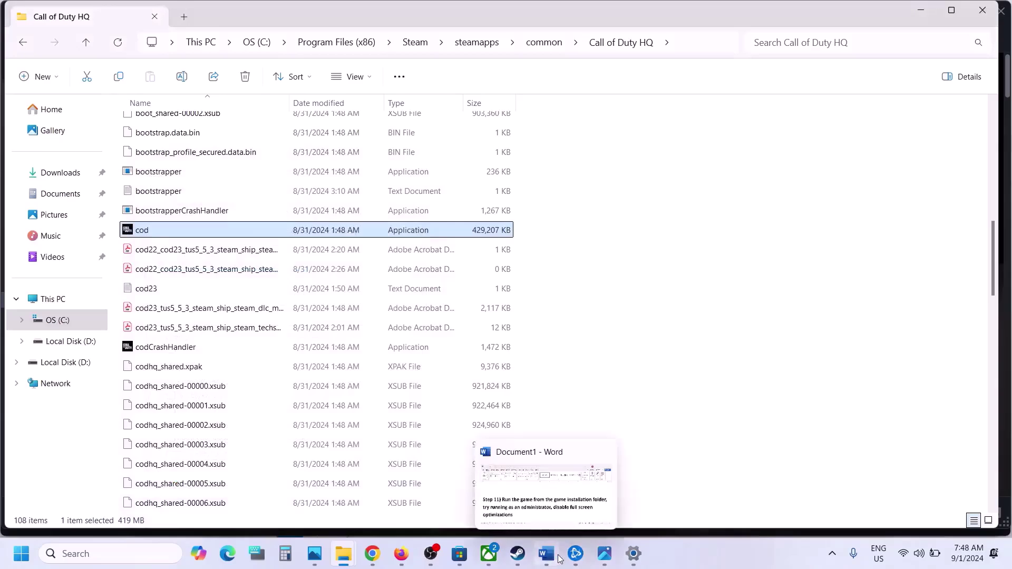
click(548, 524)
scroll(353, 356, down, 4)
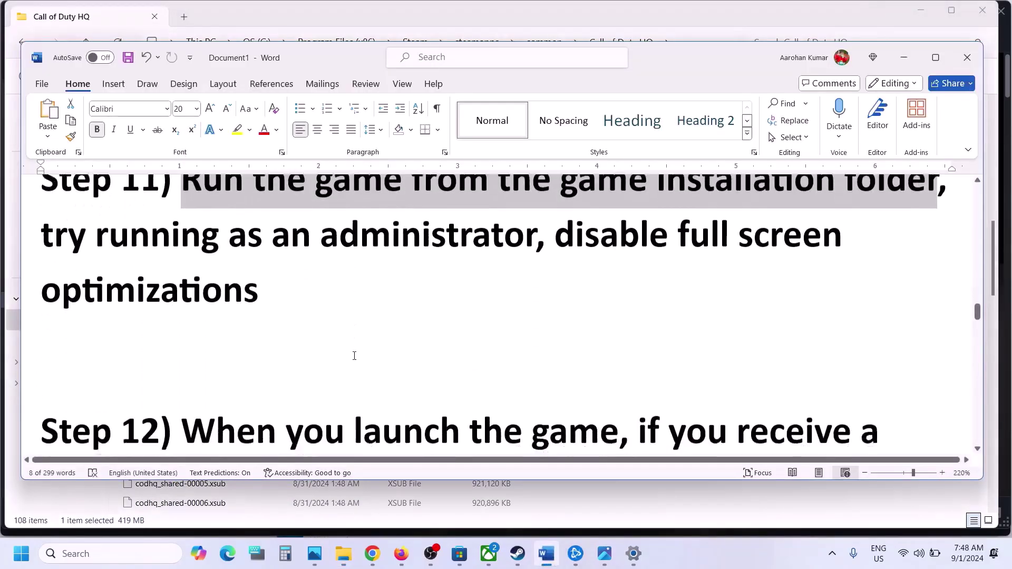
drag(206, 335, 619, 396)
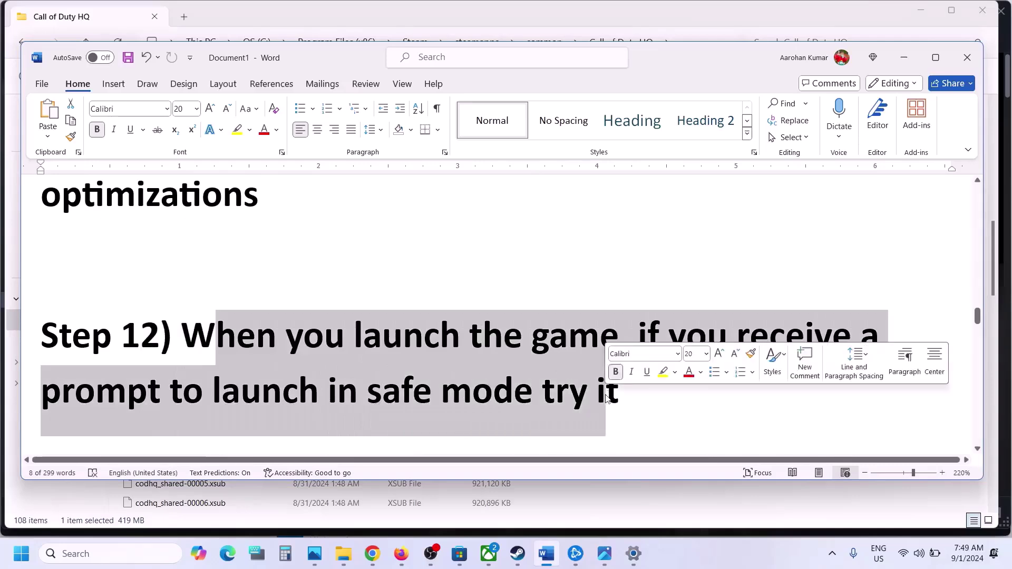
Switch to the Screenshot (337).png image, zoom in to examine the Run In Safe Mode prompt, and close the image.
click(605, 553)
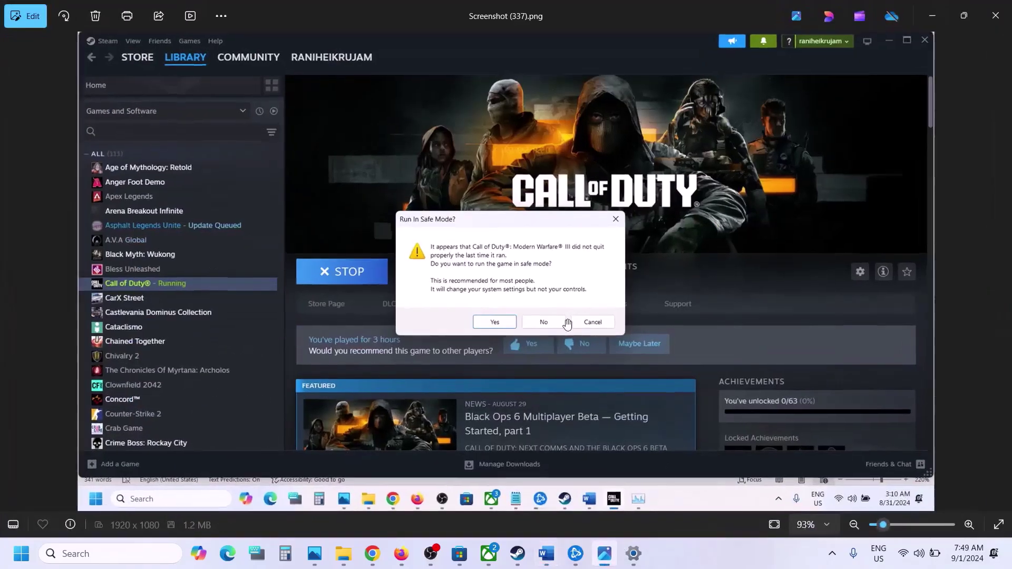
scroll(575, 325, up, 5)
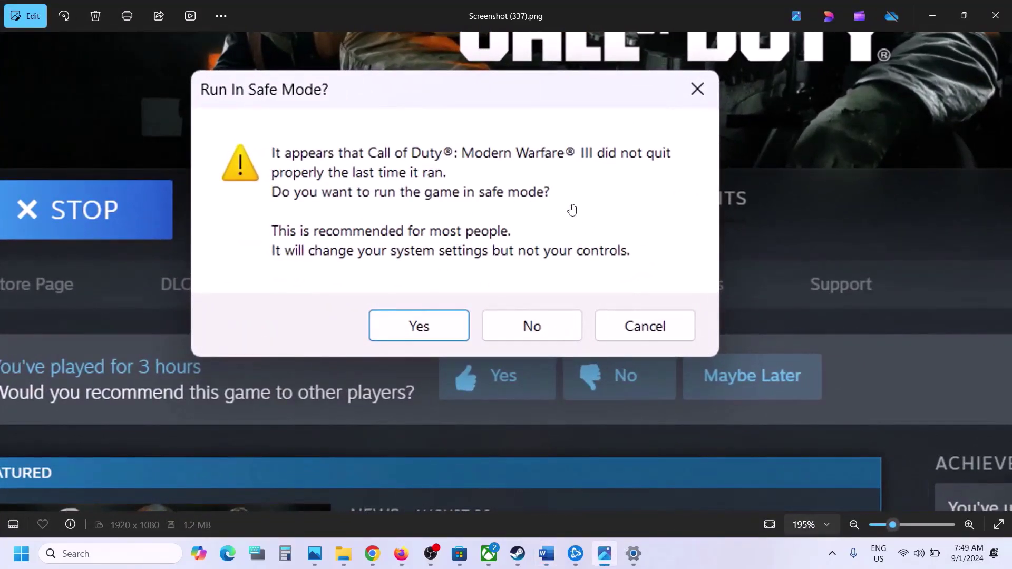
scroll(729, 193, down, 5)
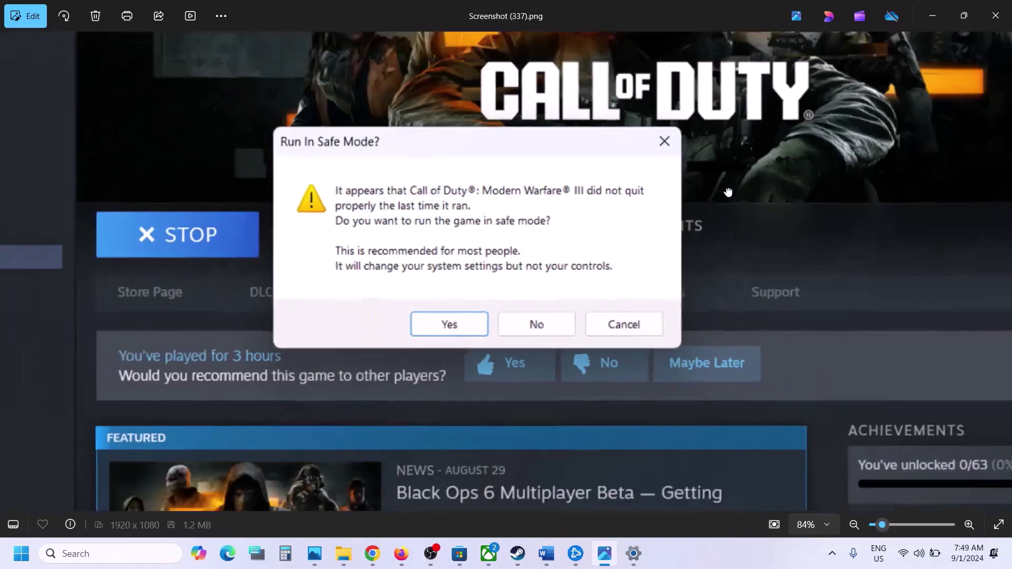
click(996, 13)
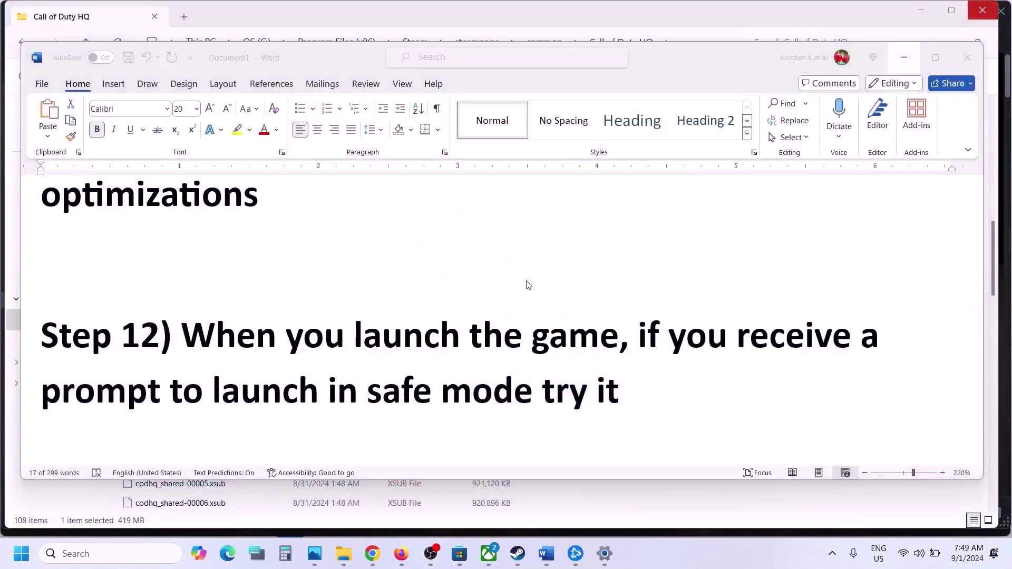
Highlight the Step 13 instruction in the Word document about allowing the game exe through the antivirus program and Windows Security.
scroll(527, 284, down, 3)
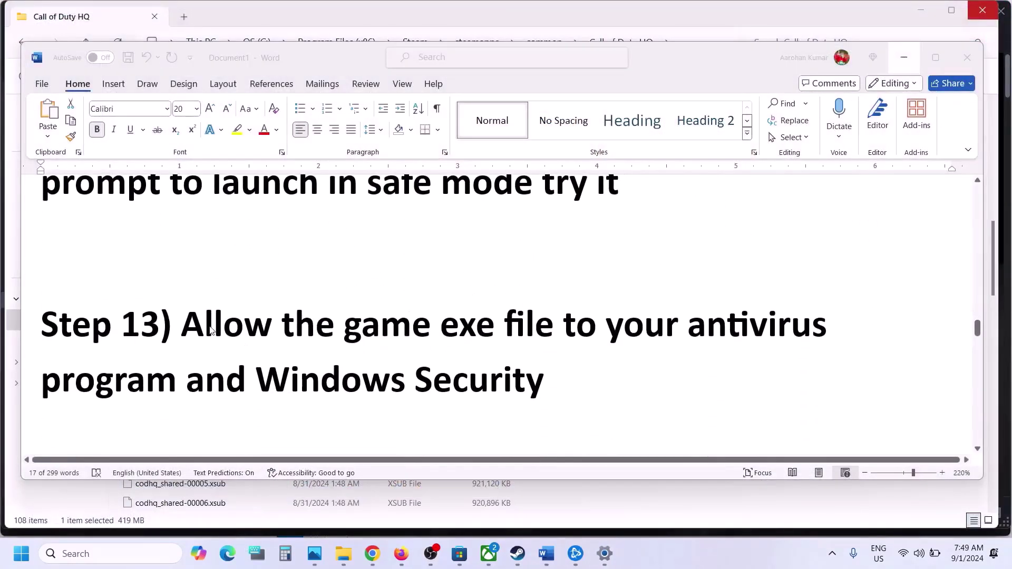
double_click(193, 329)
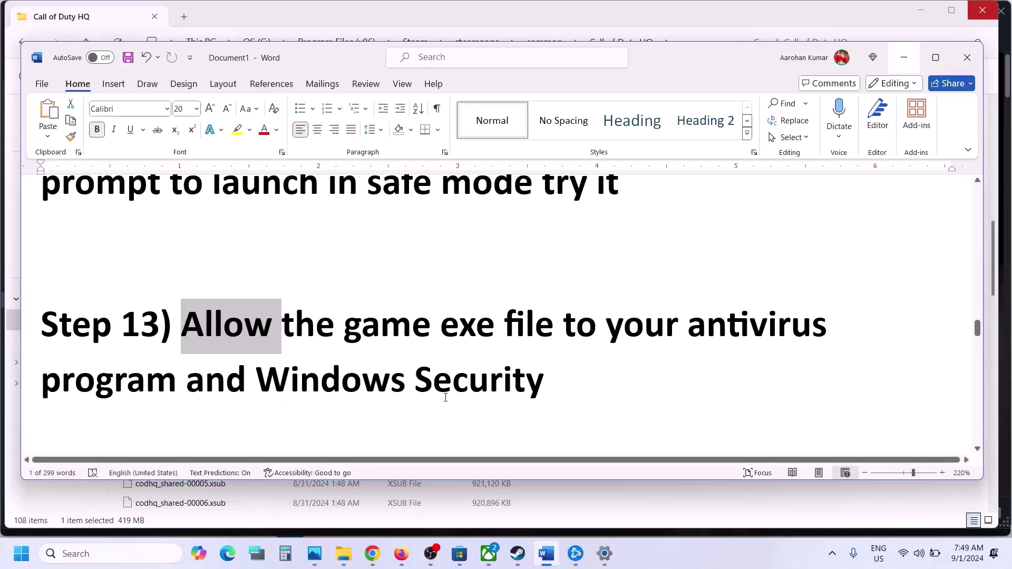
drag(391, 331, 180, 361)
drag(257, 380, 544, 381)
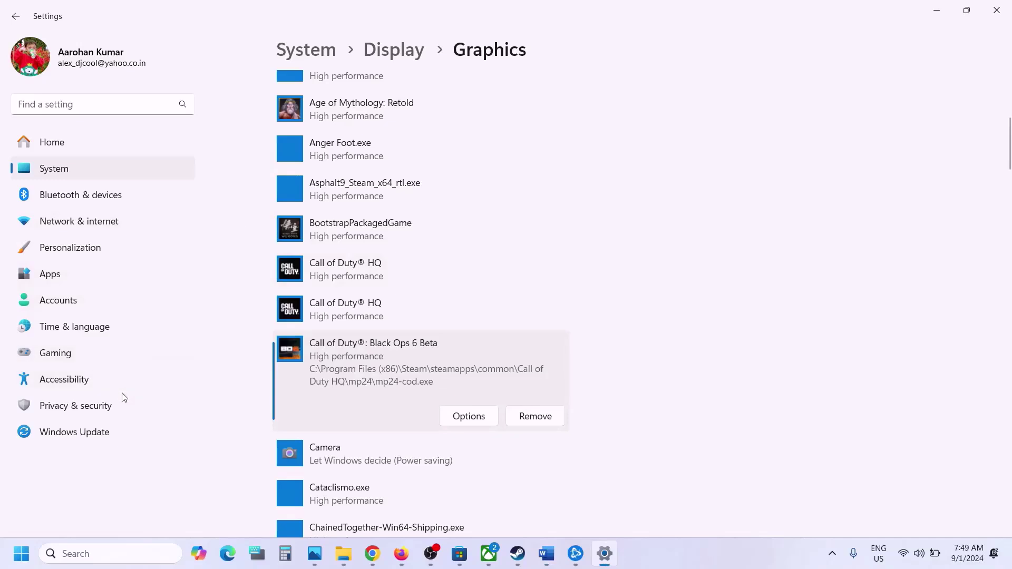
In the Settings app, go to Windows Security's Virus & threat protection and open the ransomware protection management page.
click(109, 406)
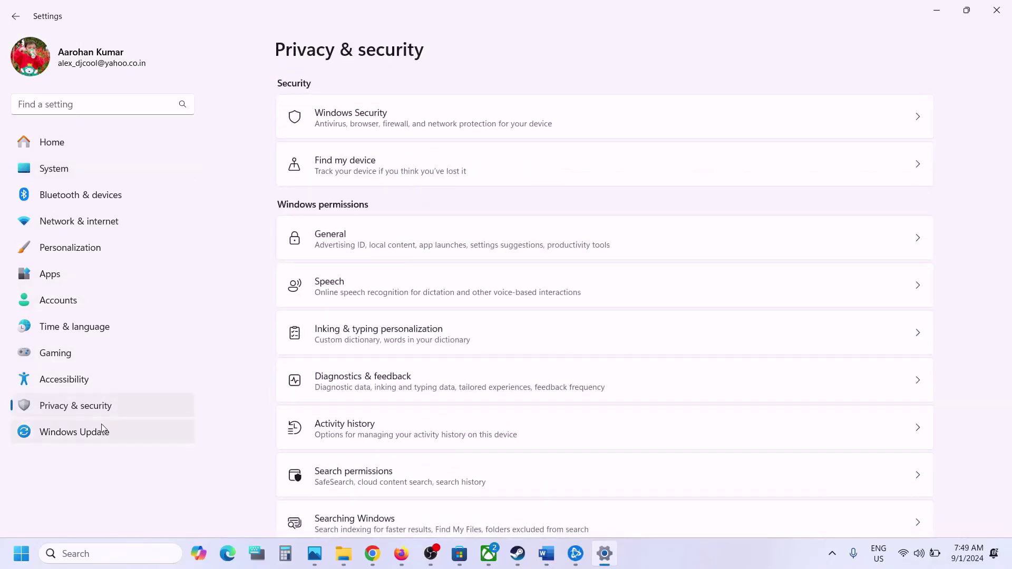
click(362, 125)
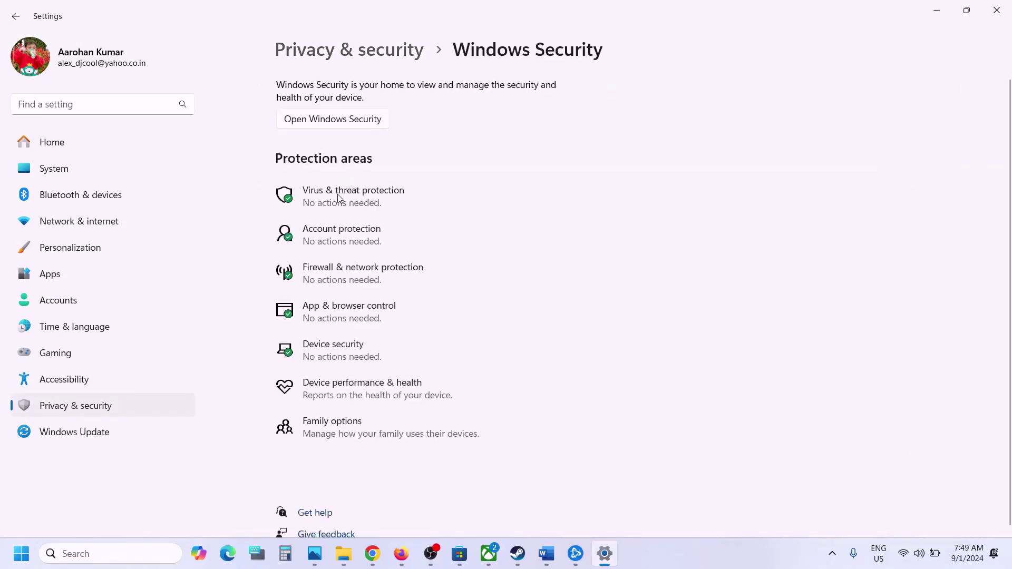
click(338, 198)
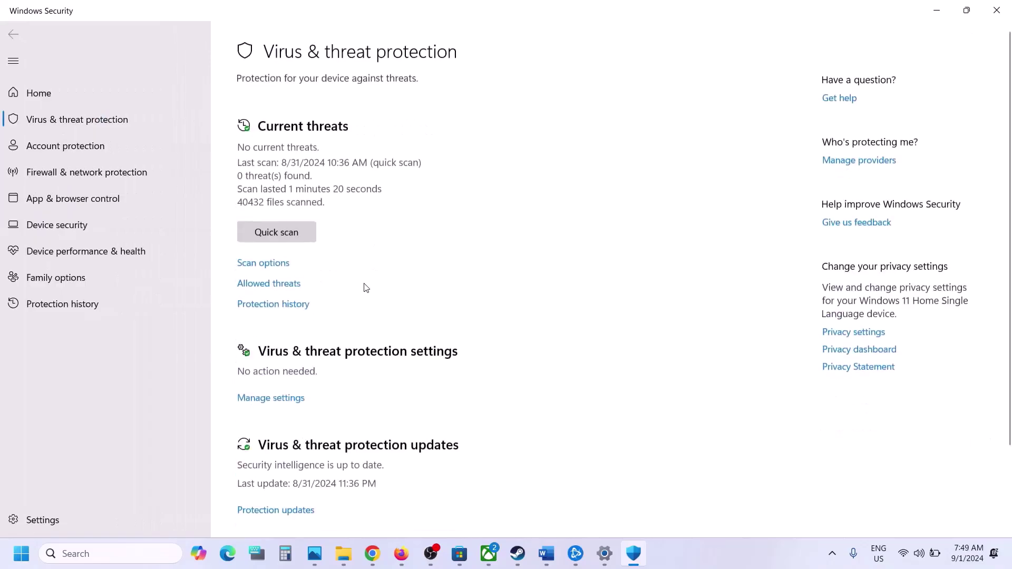
scroll(363, 287, down, 3)
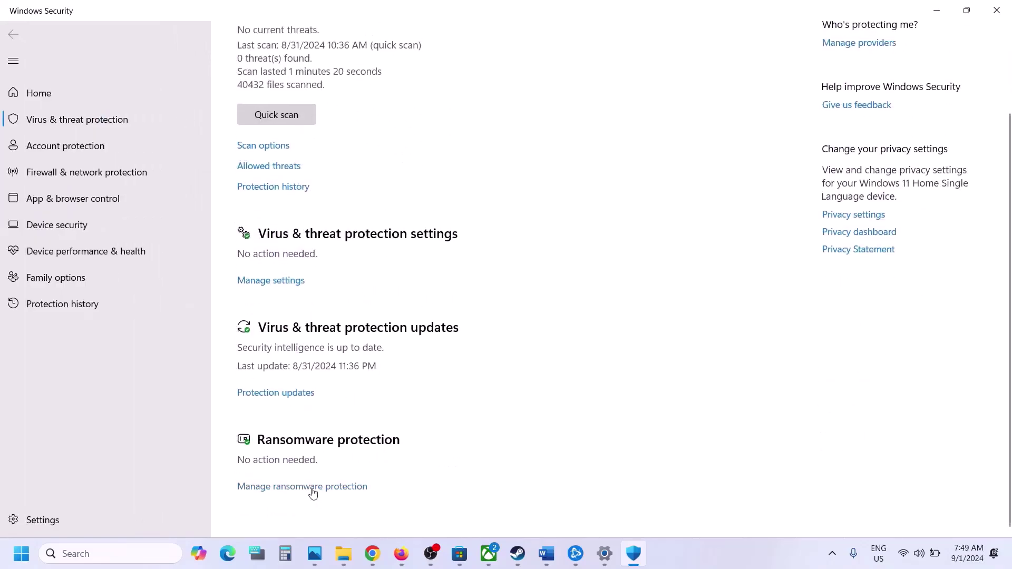
click(312, 493)
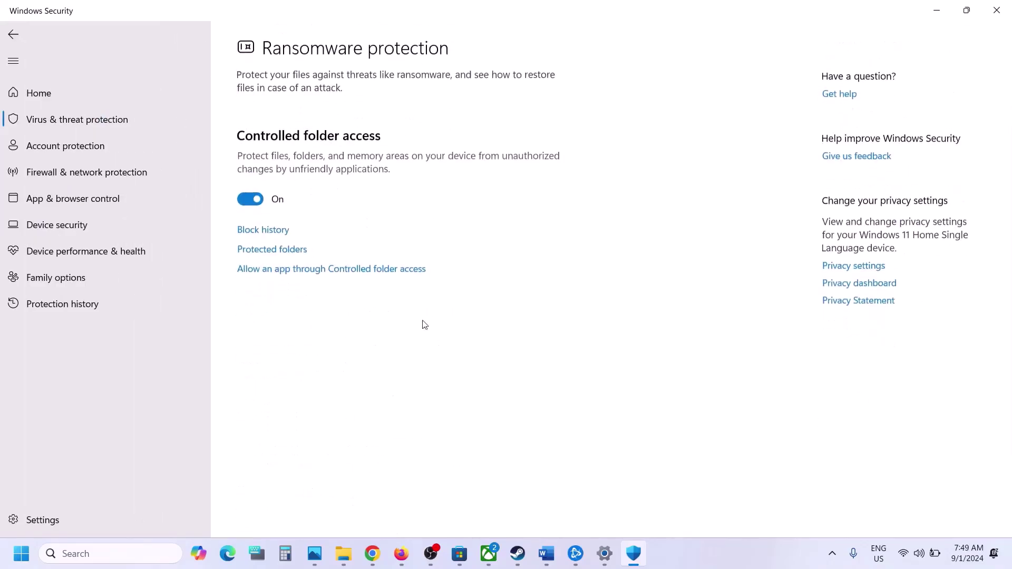
Allow the cod application from the Call of Duty HQ folder through Controlled folder access.
click(323, 269)
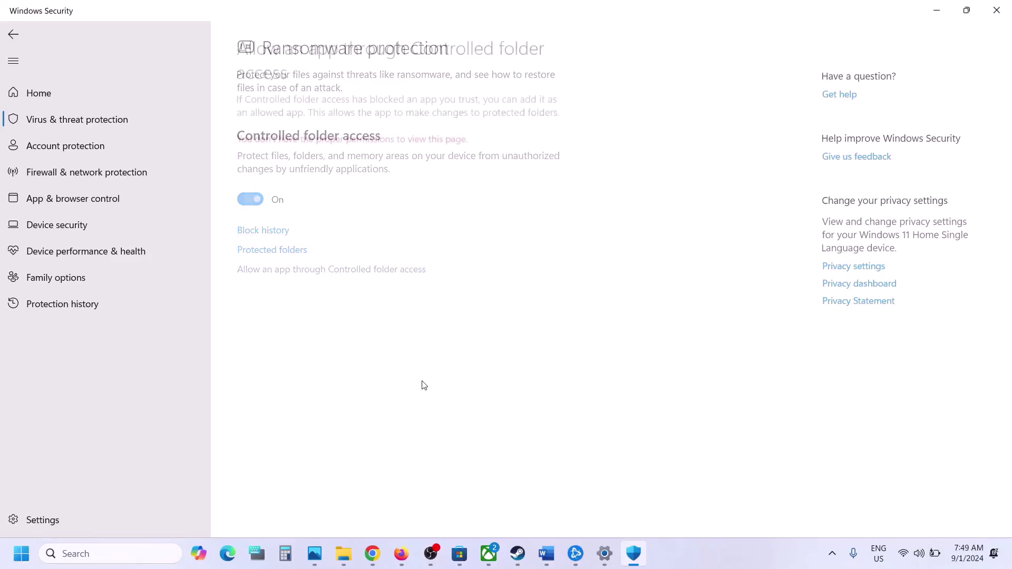
click(298, 158)
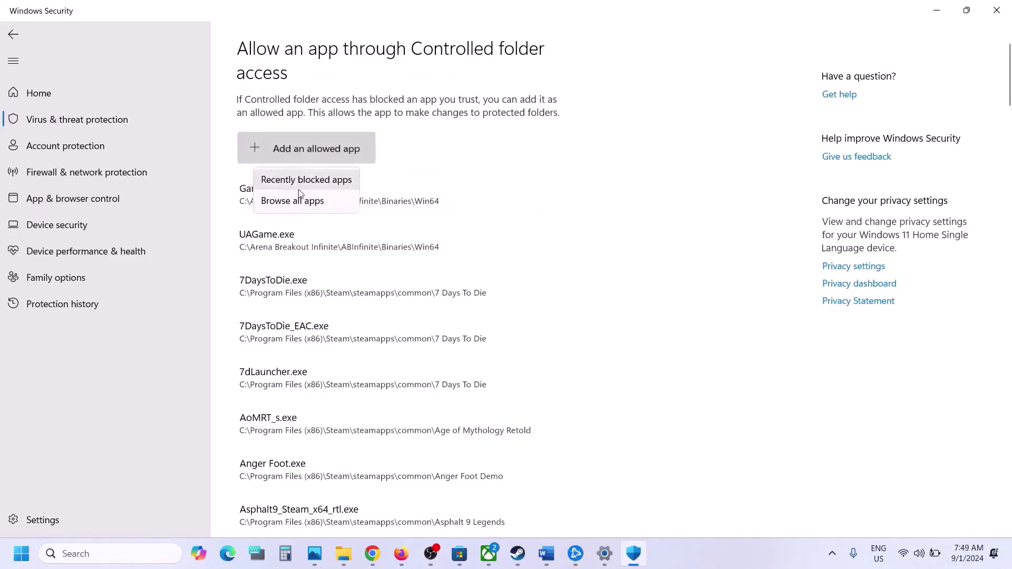
click(293, 196)
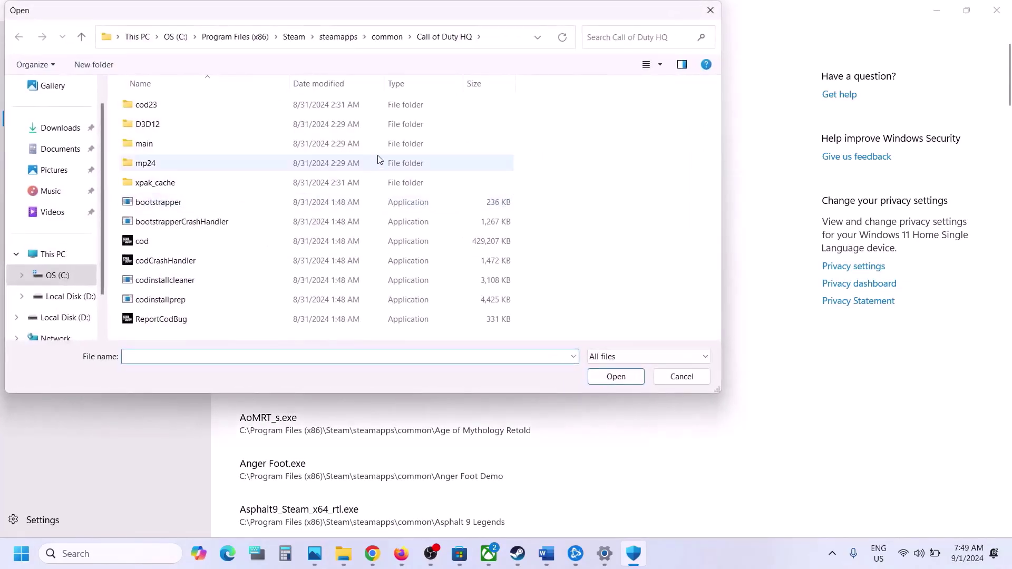
click(182, 242)
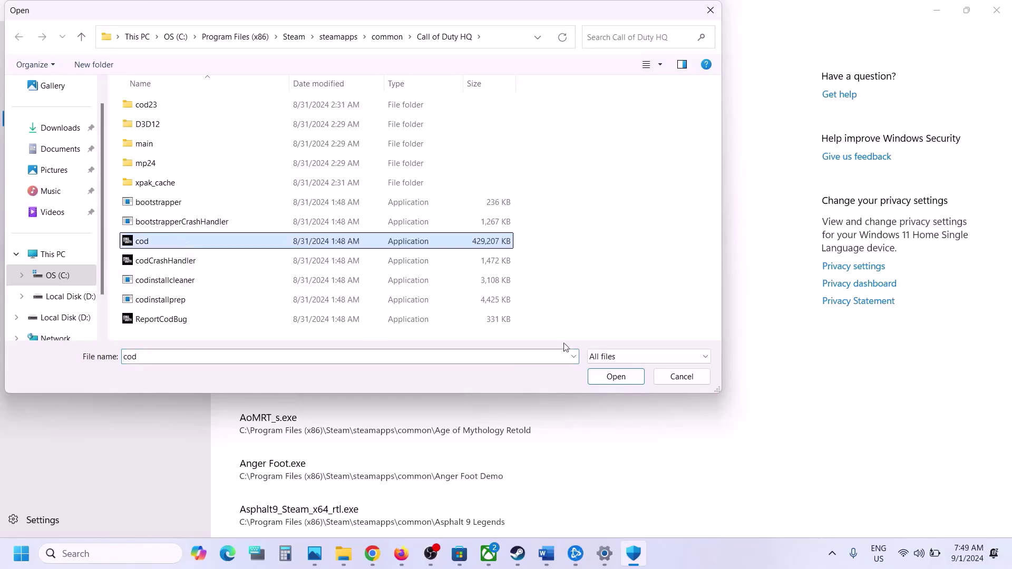
click(615, 377)
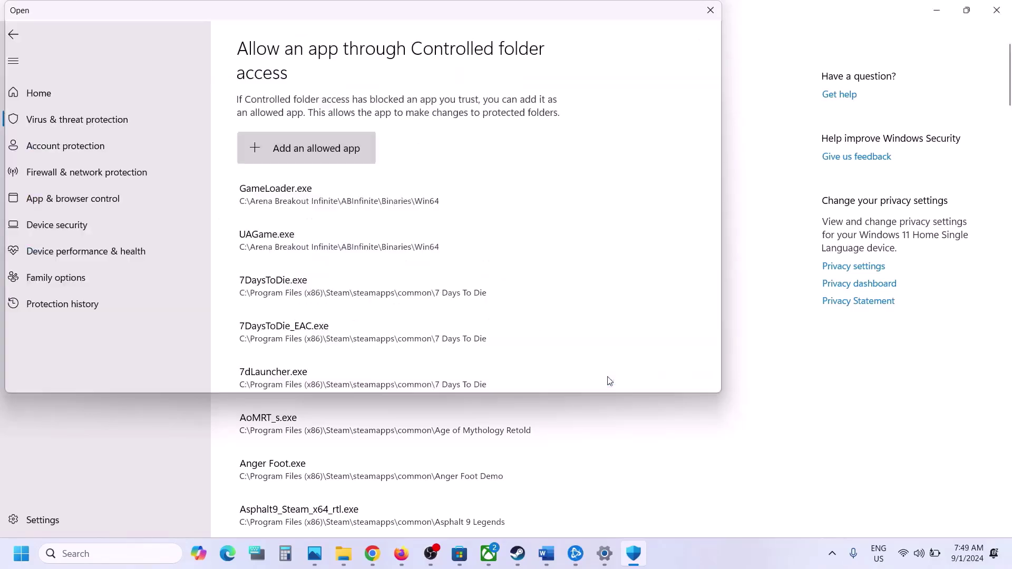
Add the mp24-cod application from the mp24 subfolder to the apps allowed through Controlled folder access.
click(303, 149)
click(320, 197)
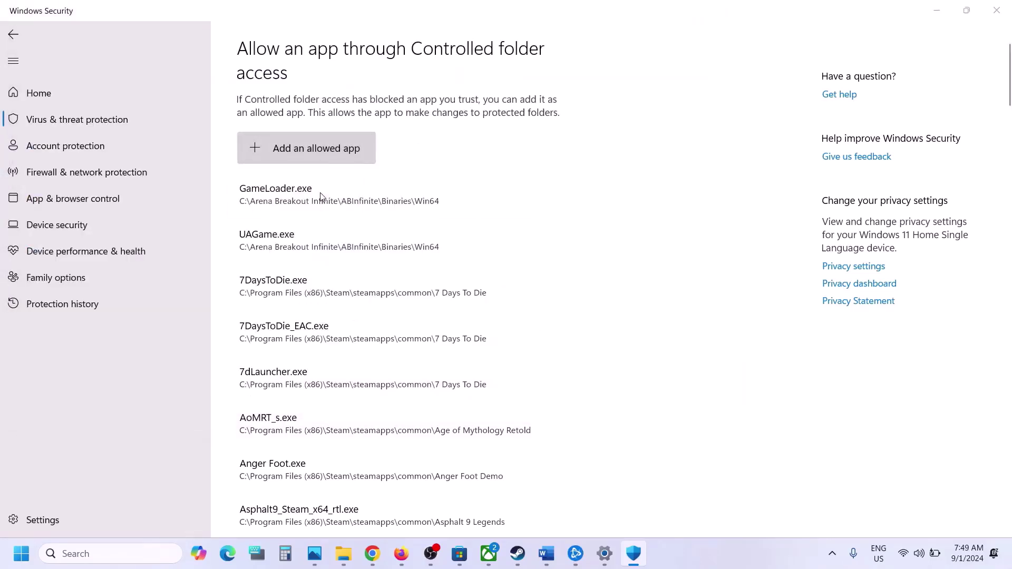
double_click(153, 160)
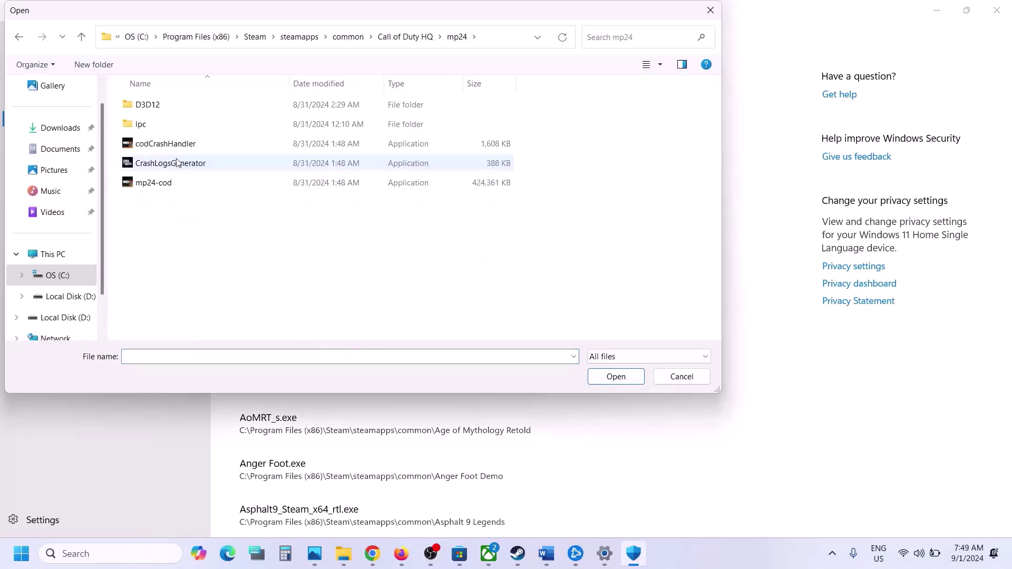
click(170, 184)
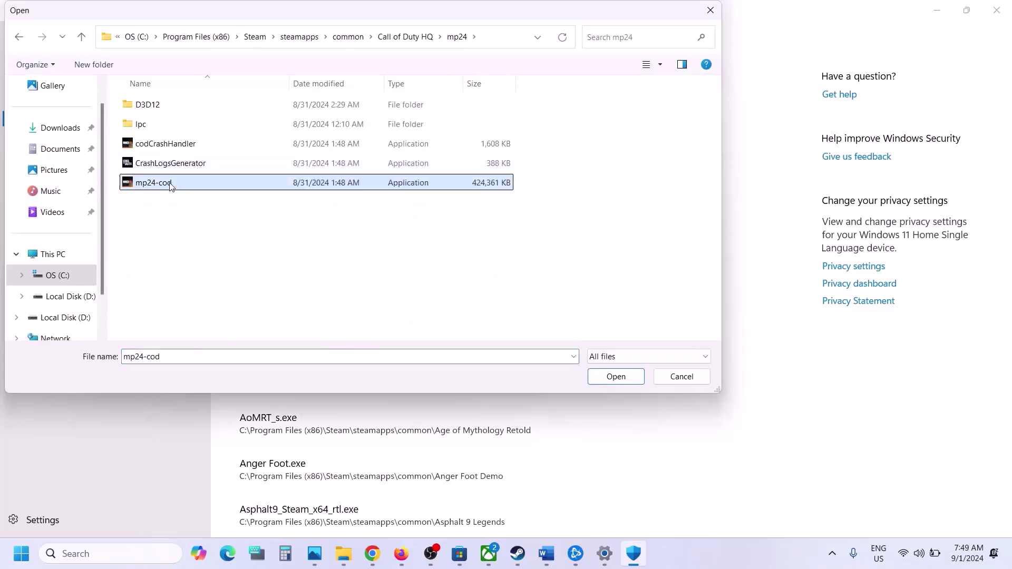
click(615, 376)
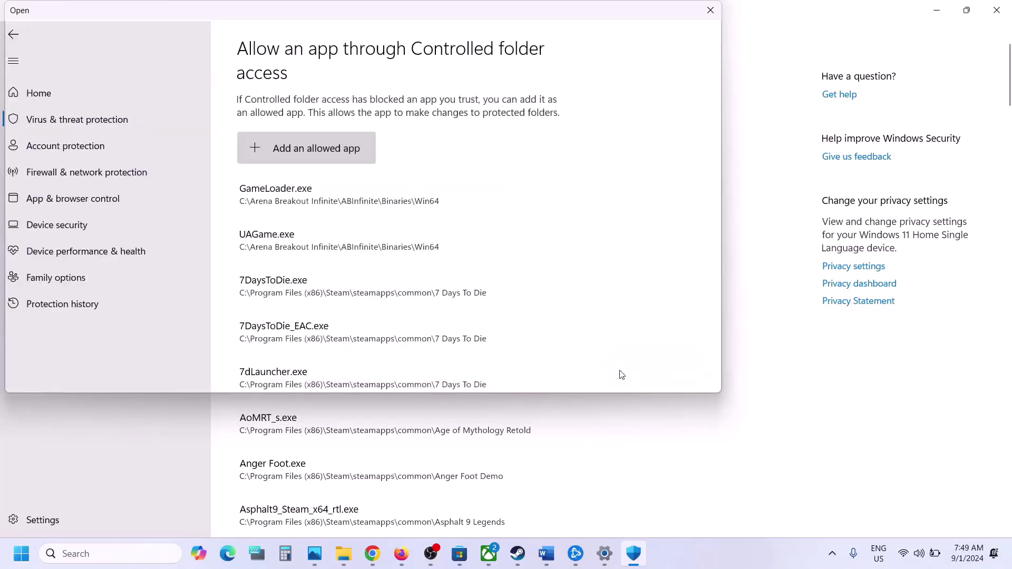
Open Control Panel and go to the list of apps allowed through Windows Defender Firewall.
click(108, 560)
text(control)
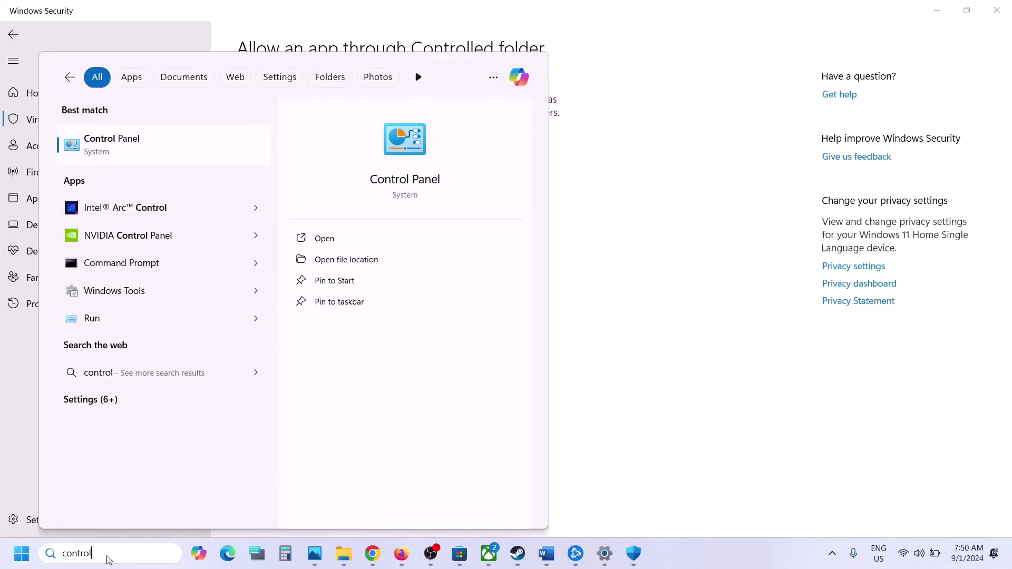
key(Return)
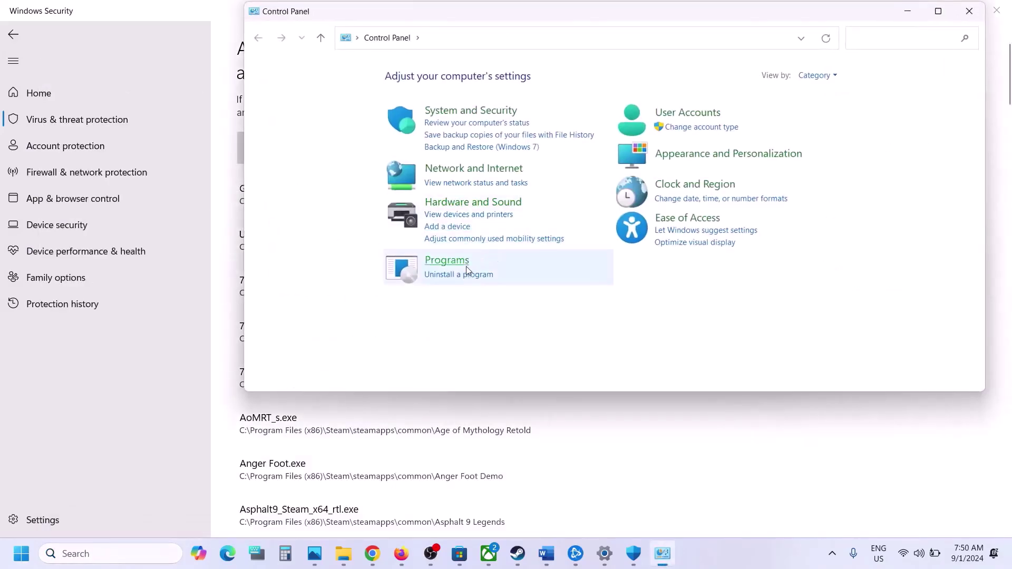
click(480, 116)
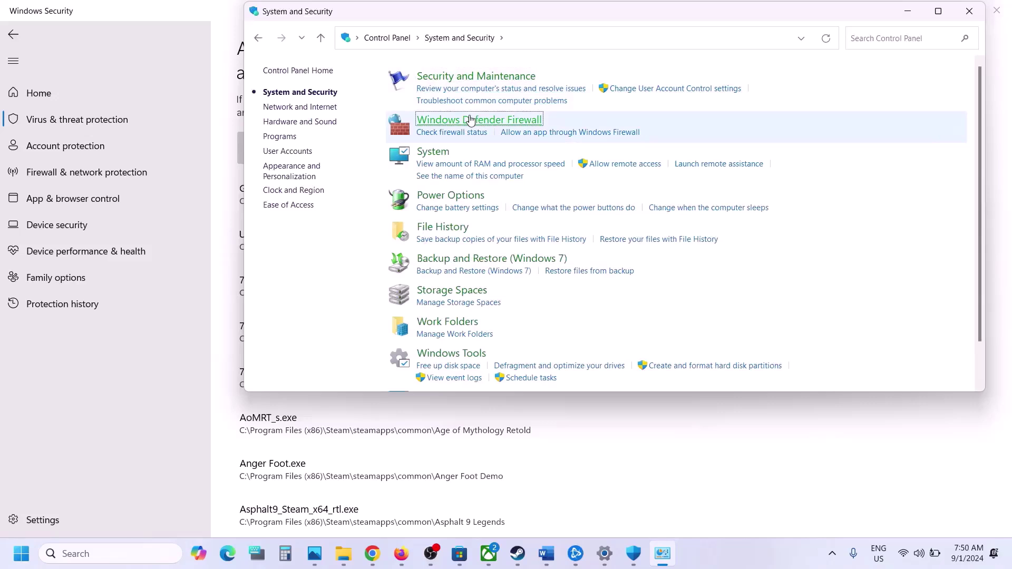
click(471, 120)
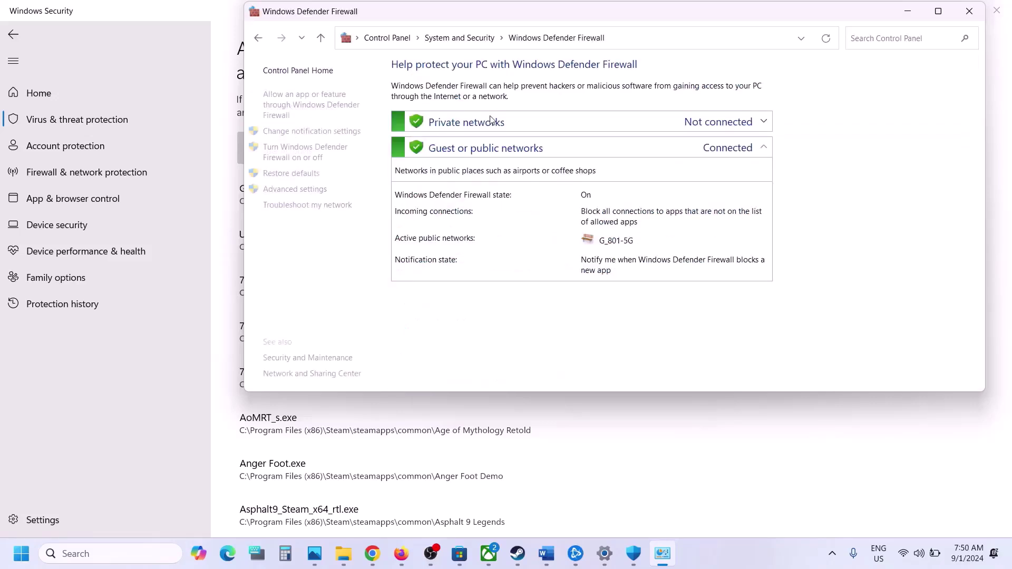
click(330, 112)
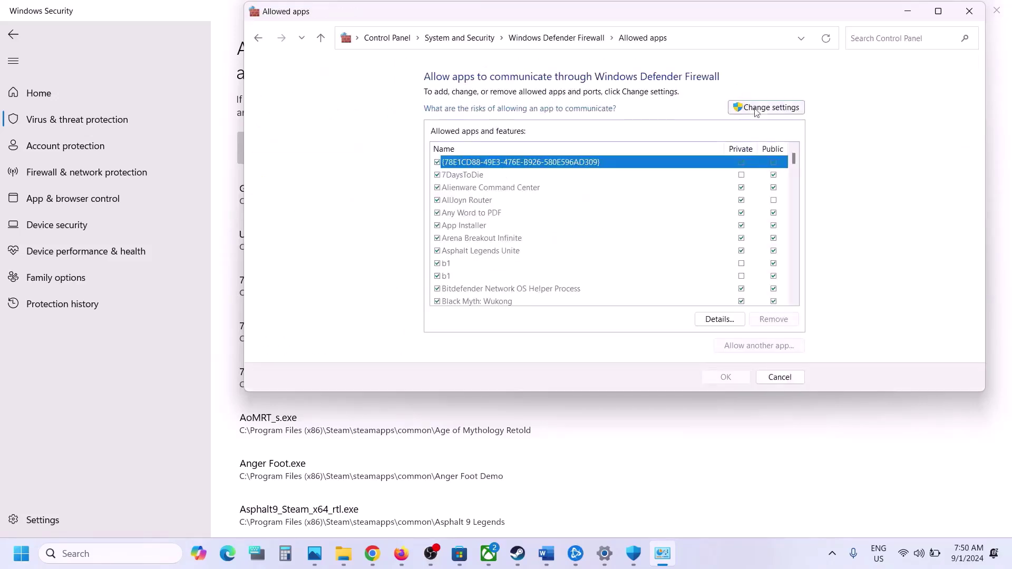
Unlock the firewall's allowed apps settings and try to add the cod application from the Call of Duty HQ folder.
click(756, 108)
click(752, 345)
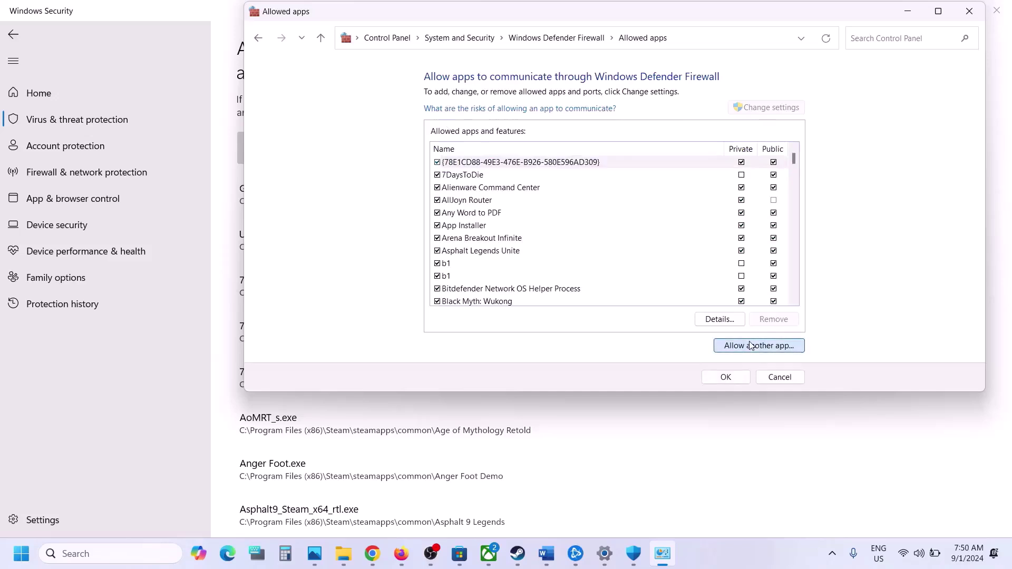
click(702, 268)
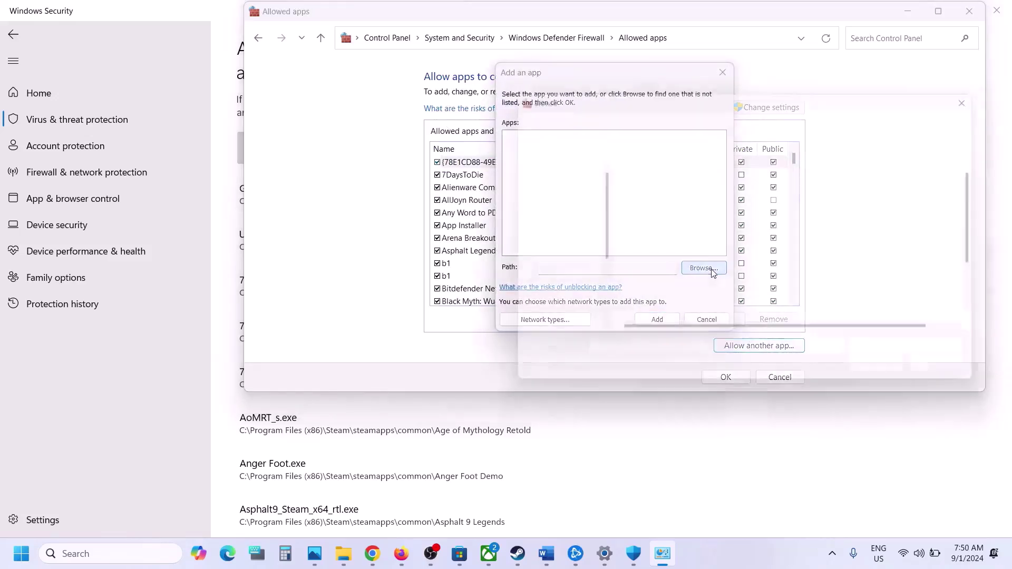
click(639, 323)
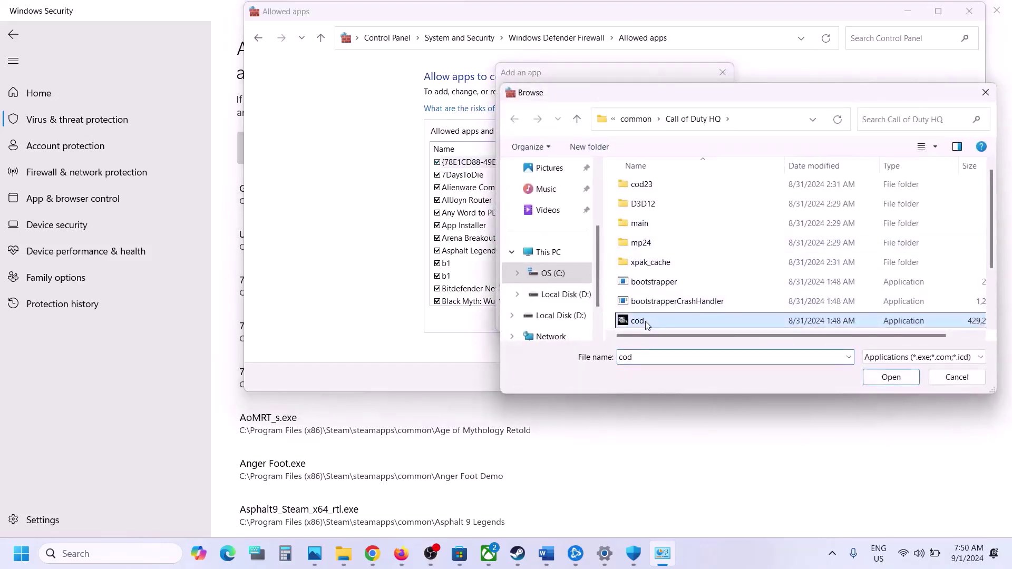
scroll(639, 323, down, 1)
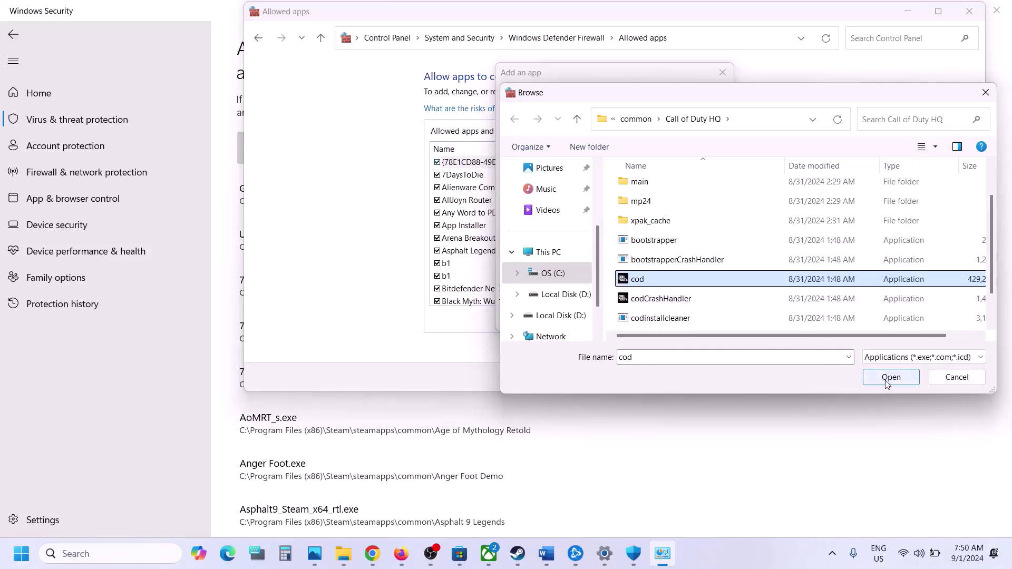
click(881, 383)
click(658, 321)
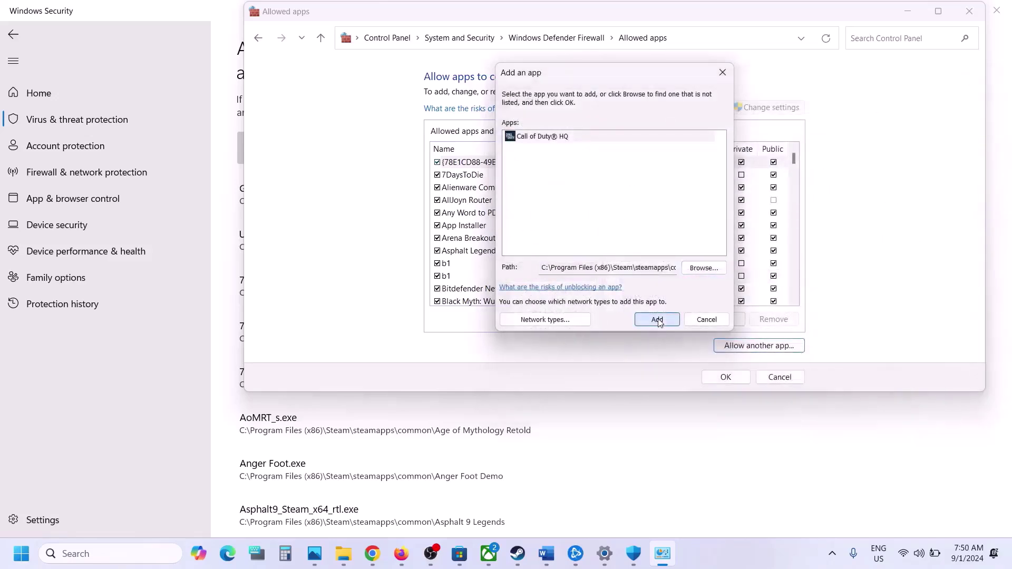
click(583, 323)
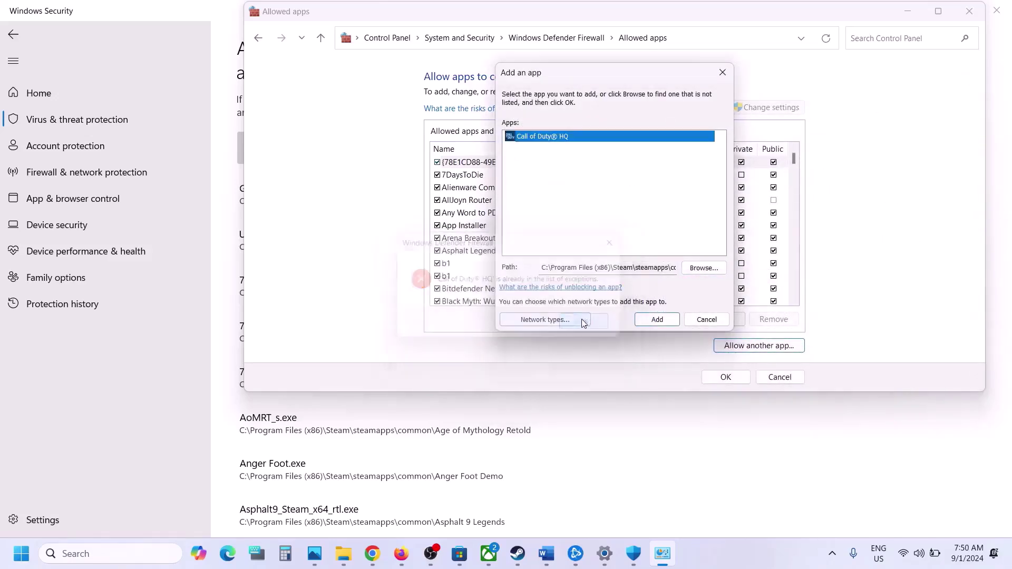
Try to add the mp24-cod application from the mp24 folder to the firewall's allowed apps, and leave the Add an app dialog.
click(704, 268)
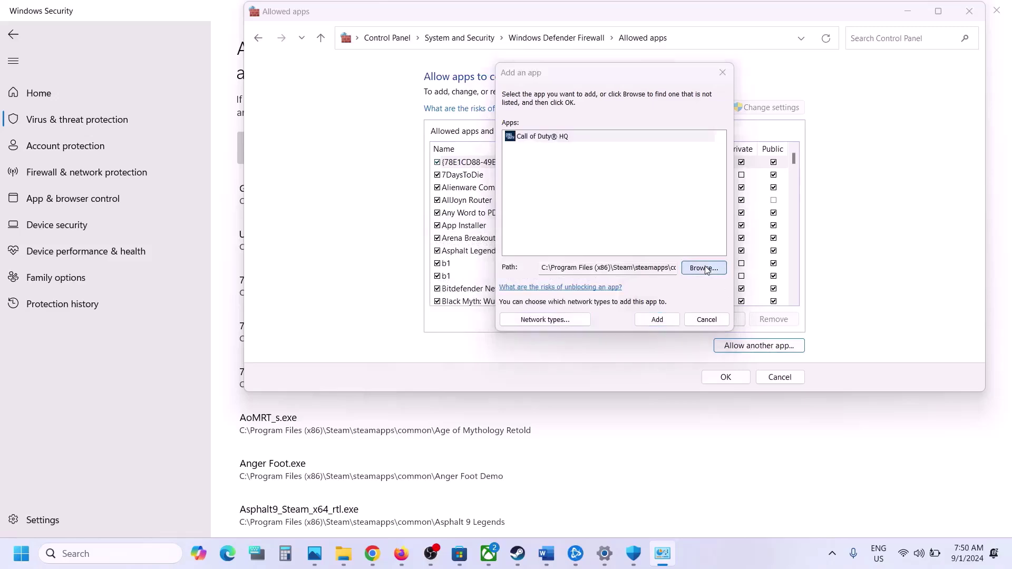
click(647, 245)
double_click(647, 245)
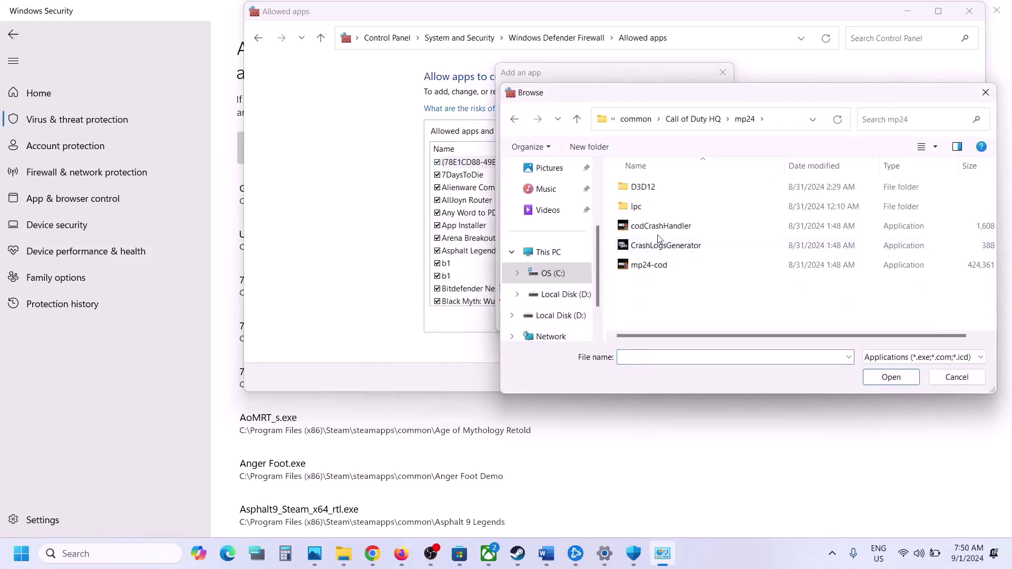
click(652, 264)
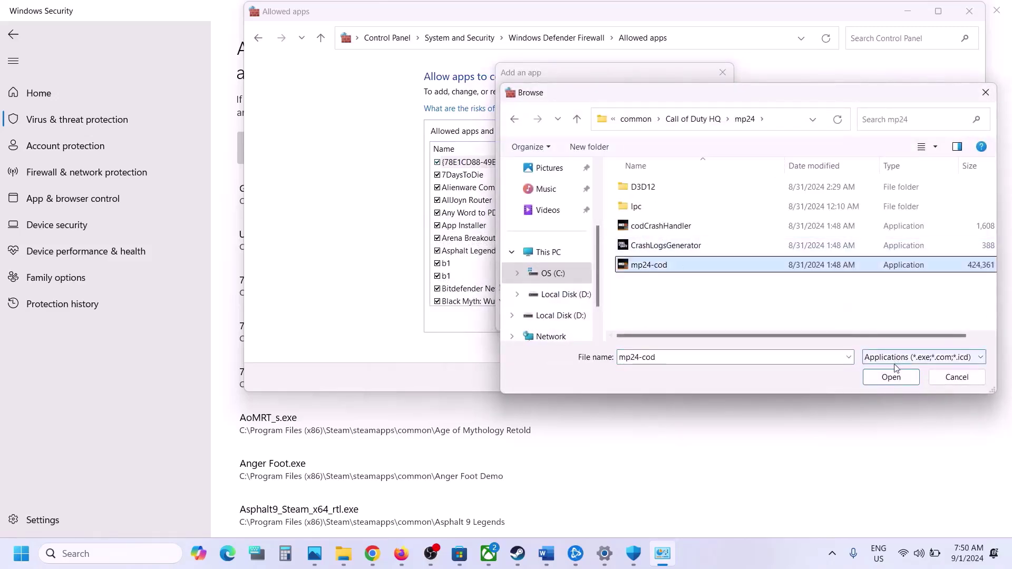
click(890, 377)
click(659, 319)
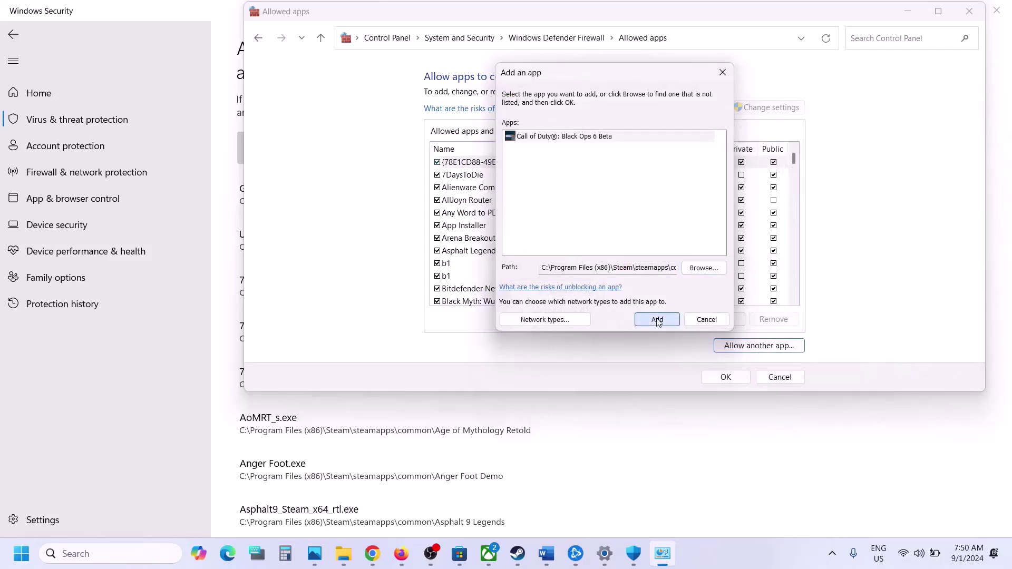
click(611, 324)
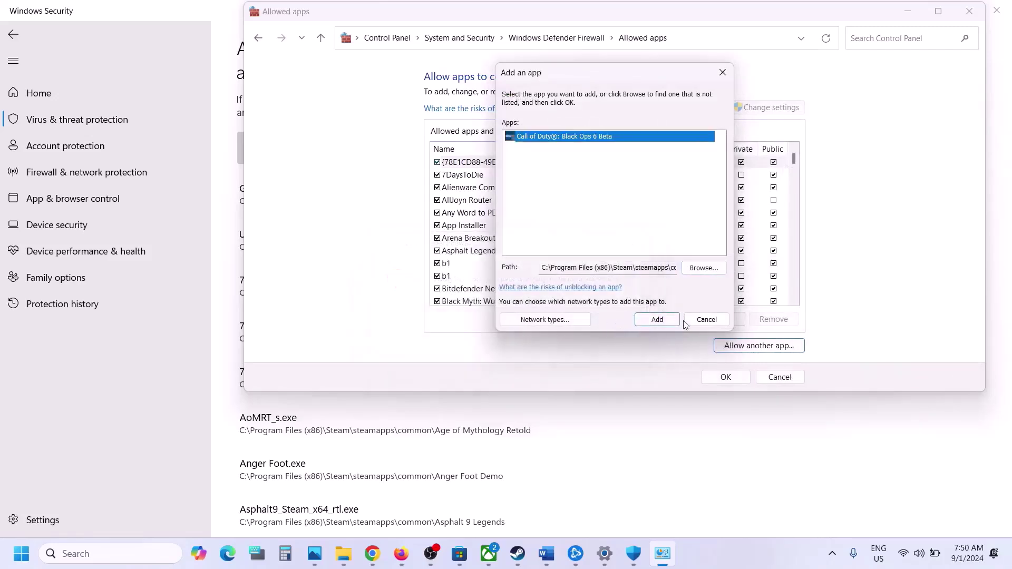
click(703, 323)
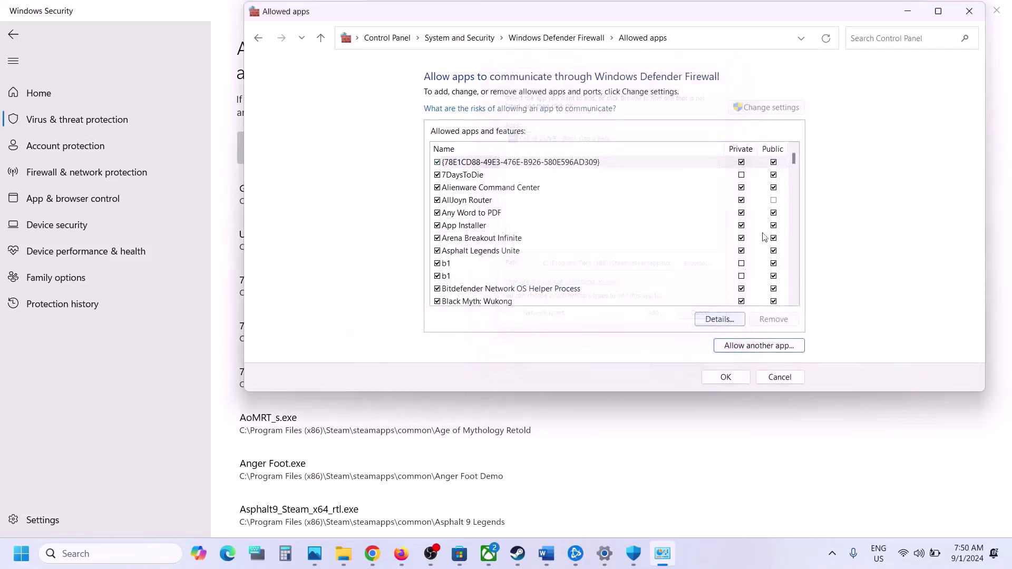
Close the Allowed apps, Windows Security and Settings windows to get back to the Word document.
click(969, 10)
click(996, 11)
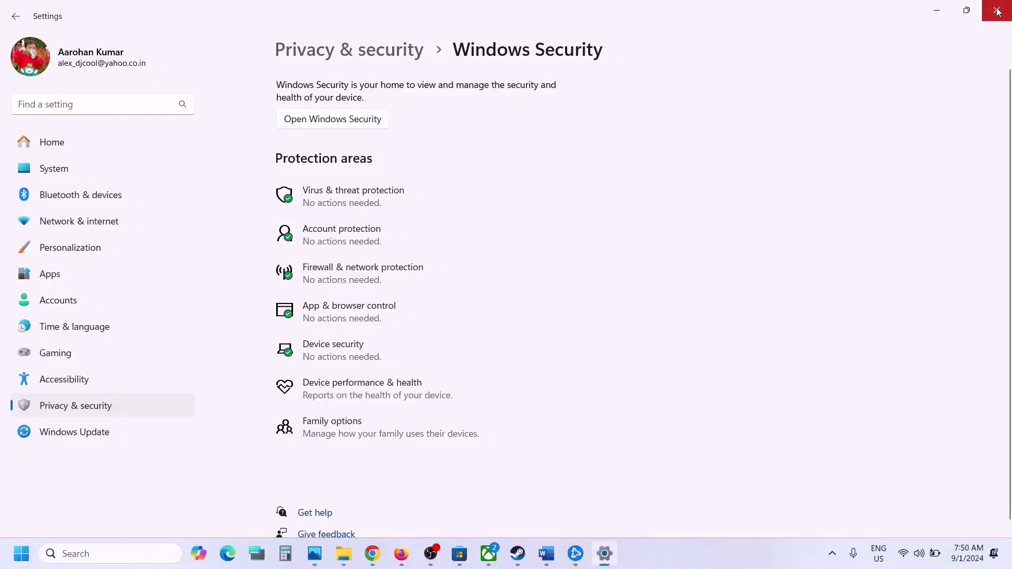
click(996, 9)
Highlight the Step 14 instruction in the Word document about updating Windows to the latest version.
scroll(550, 343, down, 3)
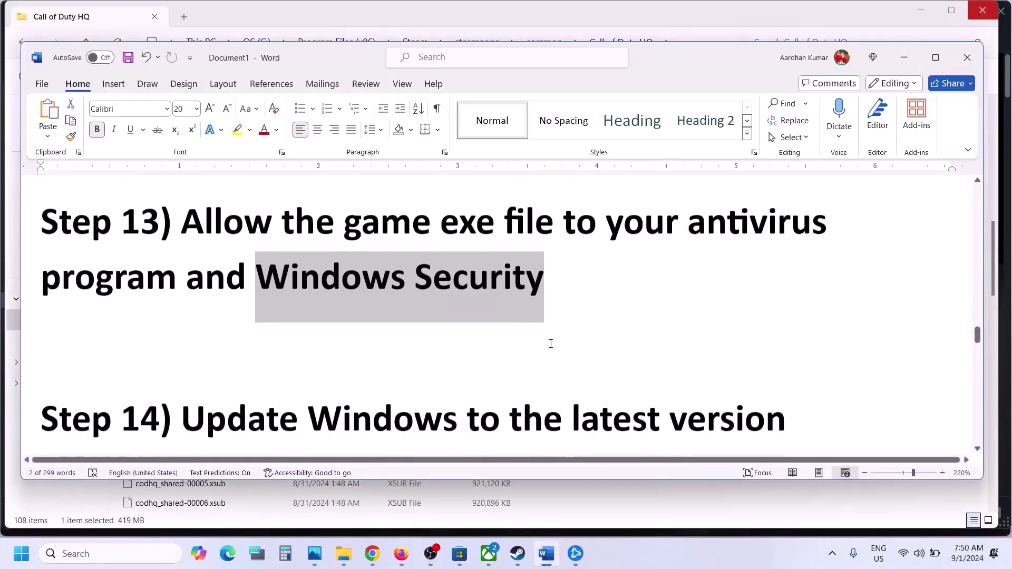
drag(250, 362, 704, 356)
click(706, 360)
Check for updates on the Windows Update page of the Settings app and bring up the computer's restart options.
key(super+i)
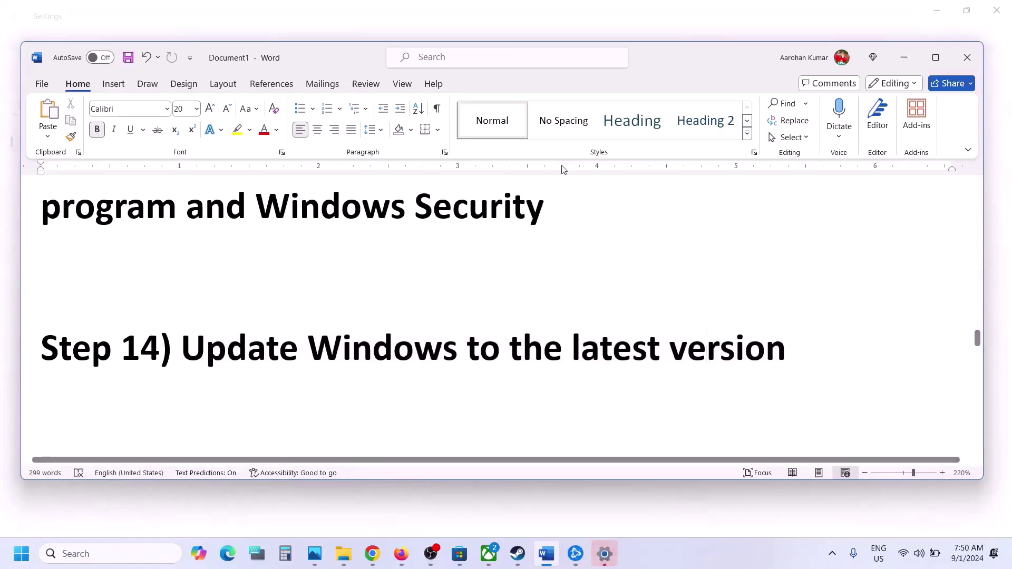
click(307, 12)
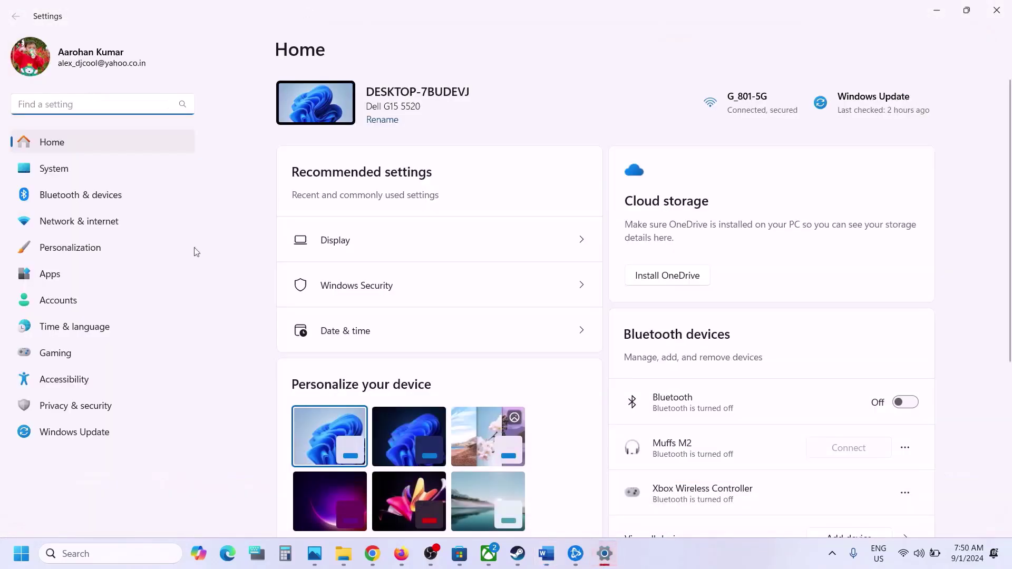
click(105, 432)
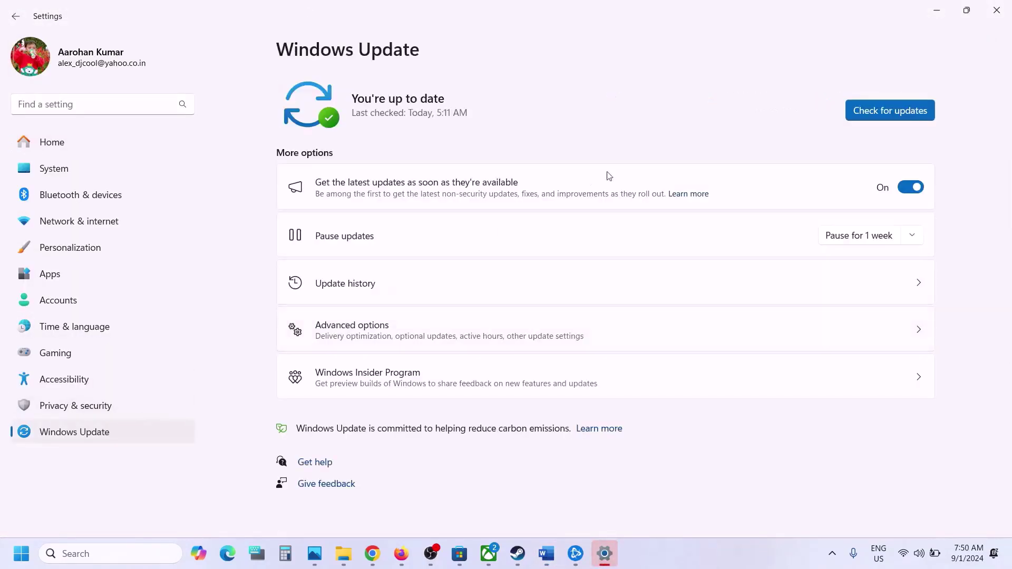
click(867, 115)
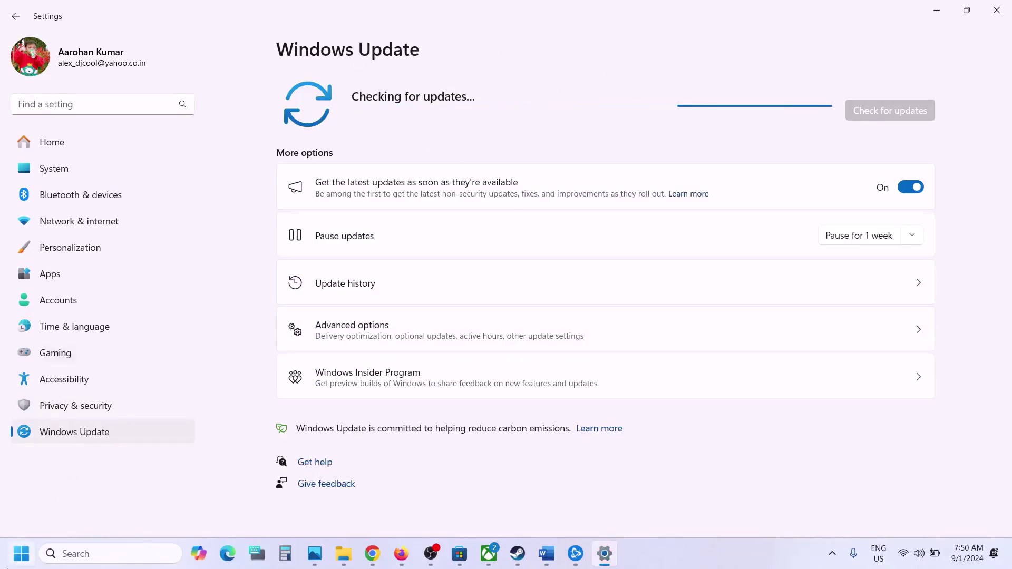
key(super)
click(384, 509)
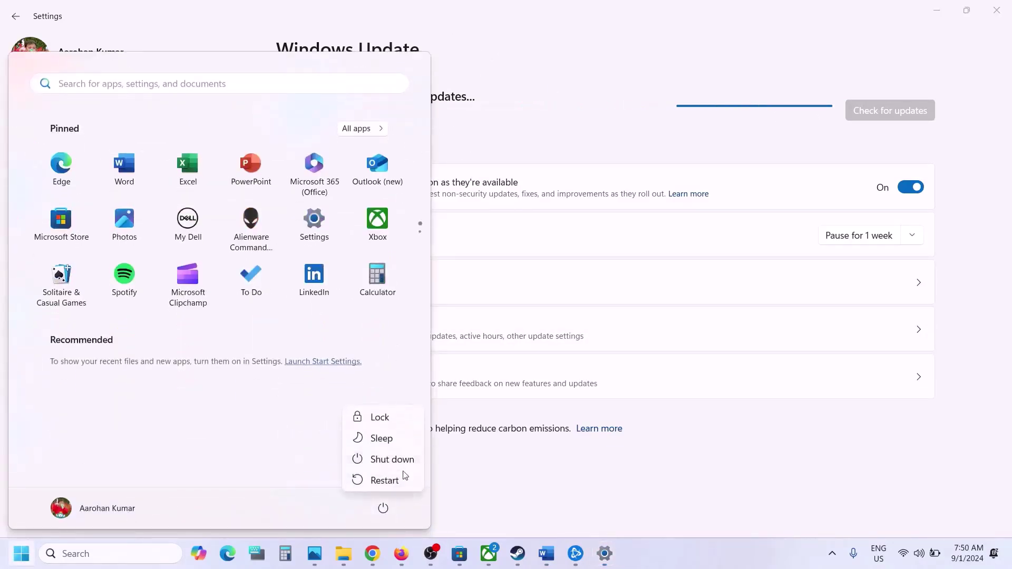
Return to the Word document and copy the Step 15 link for installing the Visual C++ files.
click(547, 555)
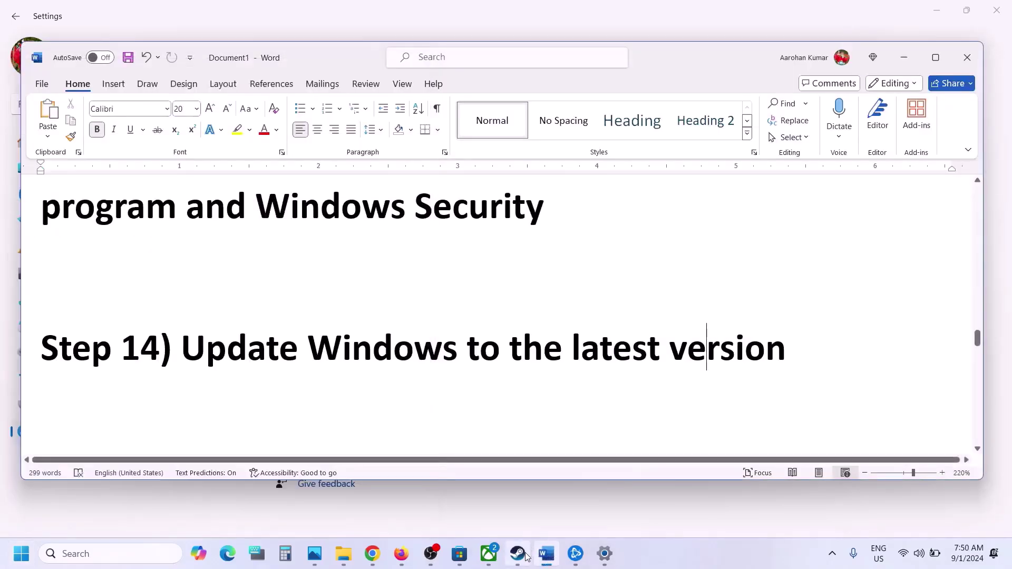
scroll(340, 327, down, 1)
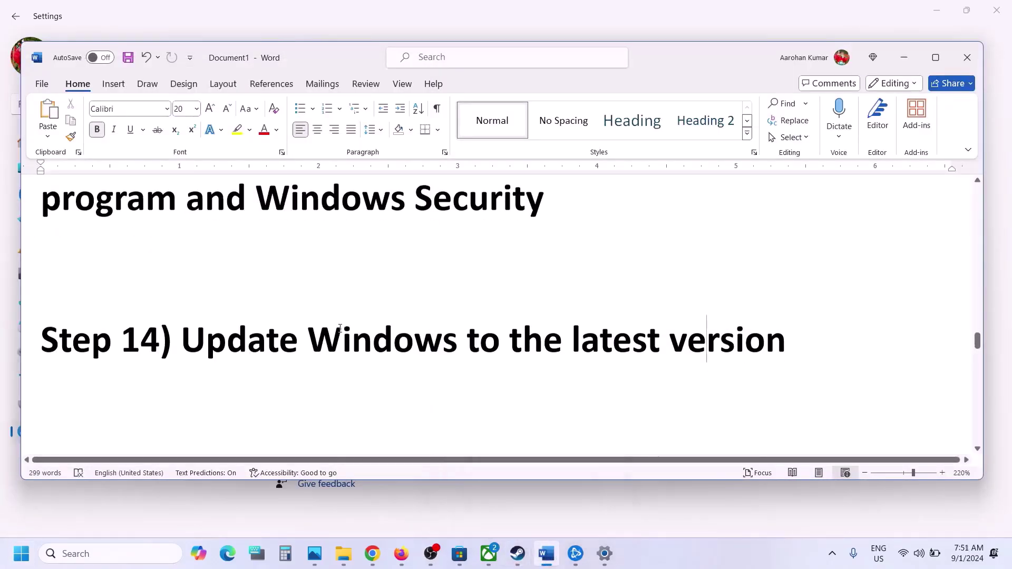
scroll(340, 328, down, 5)
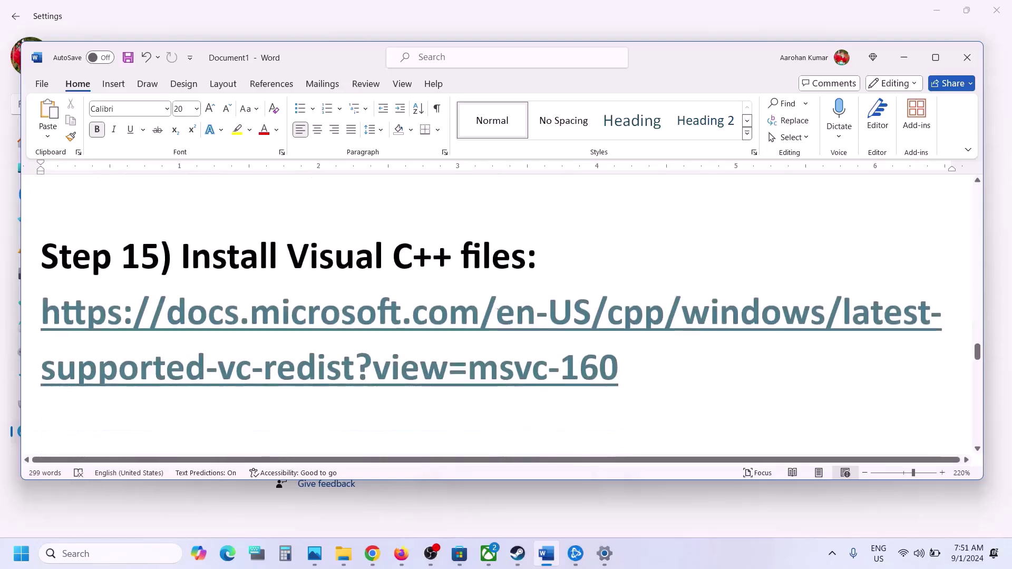
drag(625, 366, 3, 321)
key(ctrl+c)
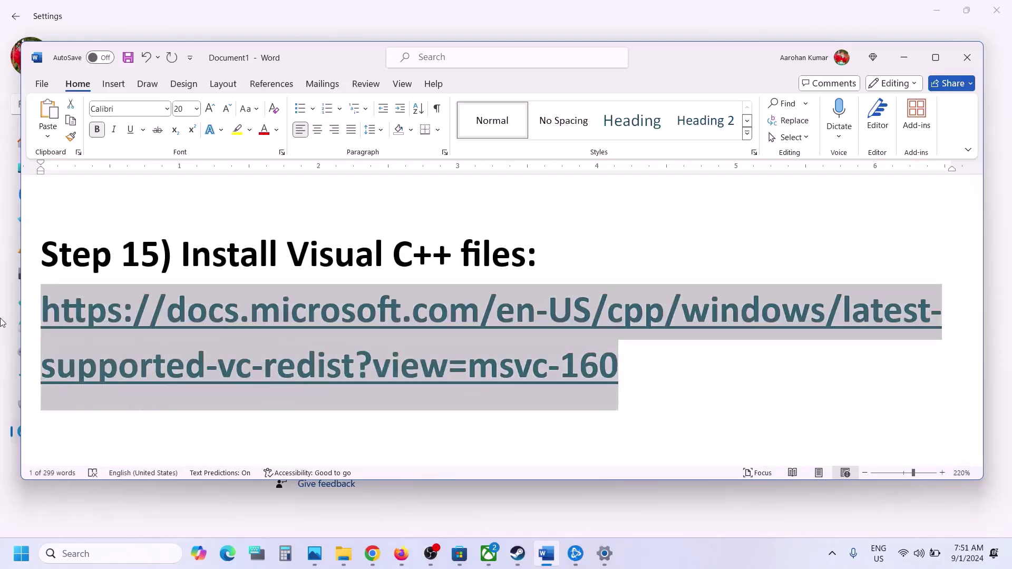
Switch to Chrome and load the copied Visual C++ redistributable link in a new tab.
click(373, 555)
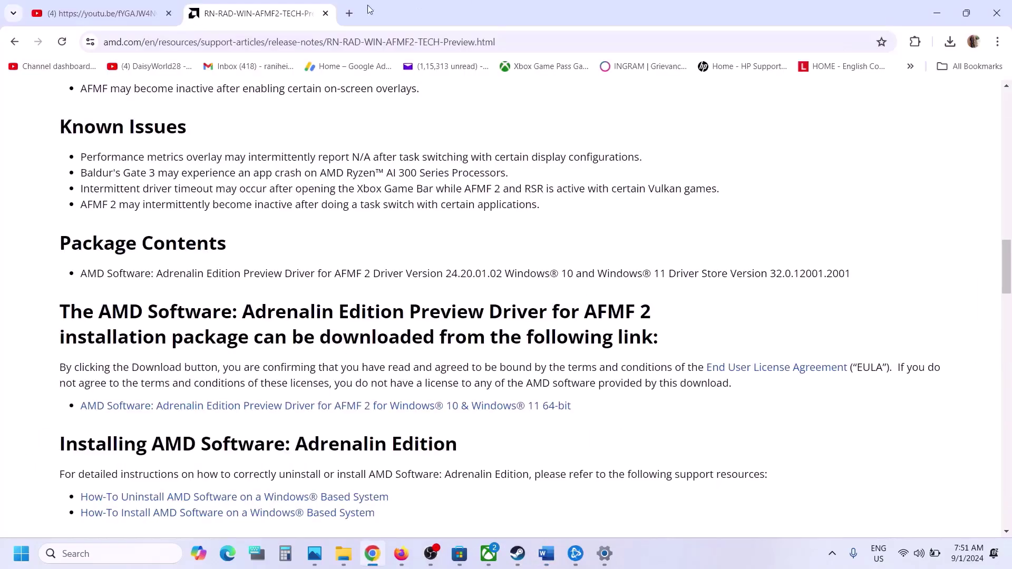
click(349, 13)
key(ctrl+v)
key(Return)
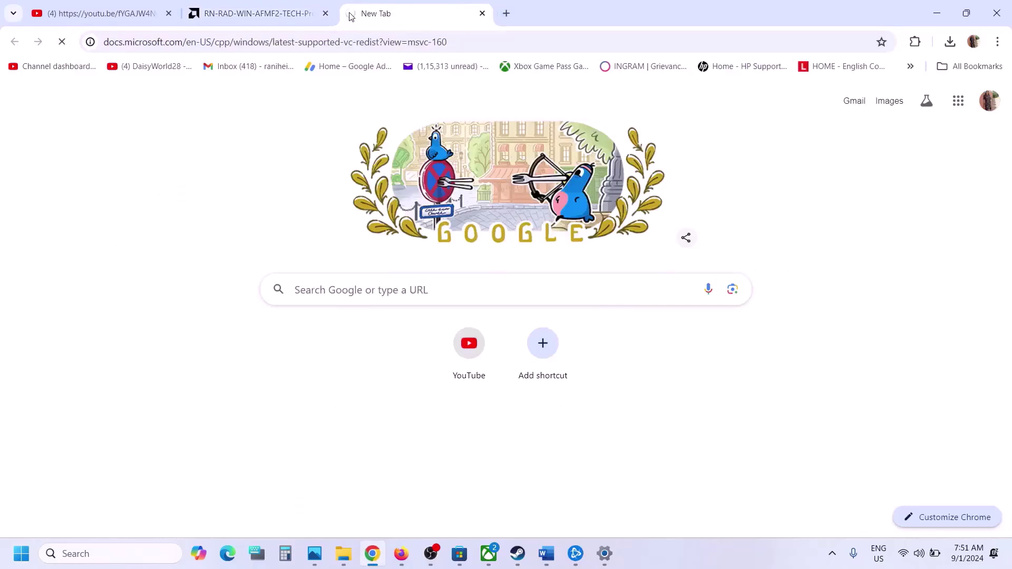
Download the X86 Visual C++ Redistributable from the latest version table, run it, and start its repair.
scroll(413, 239, down, 9)
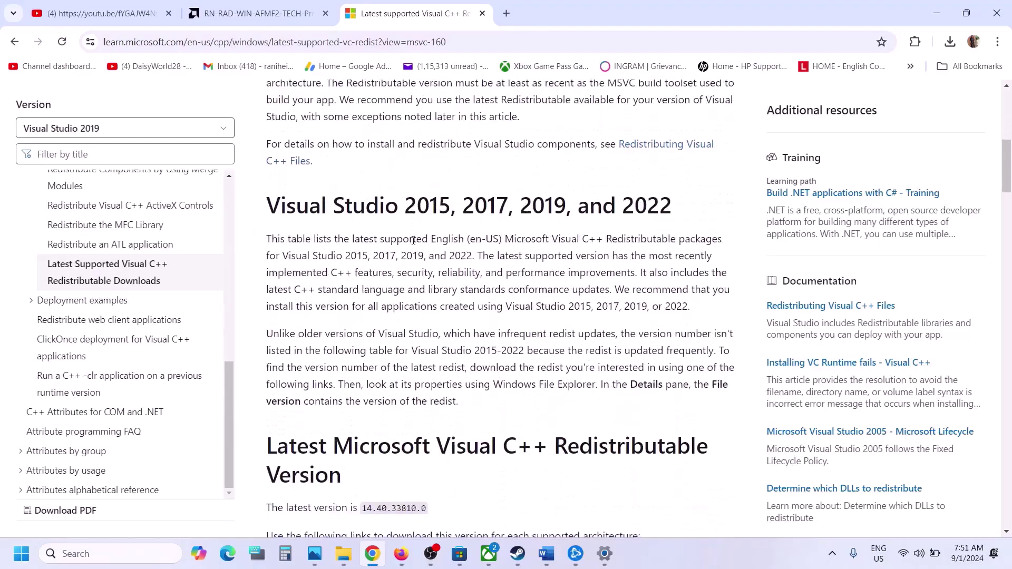
scroll(413, 240, down, 7)
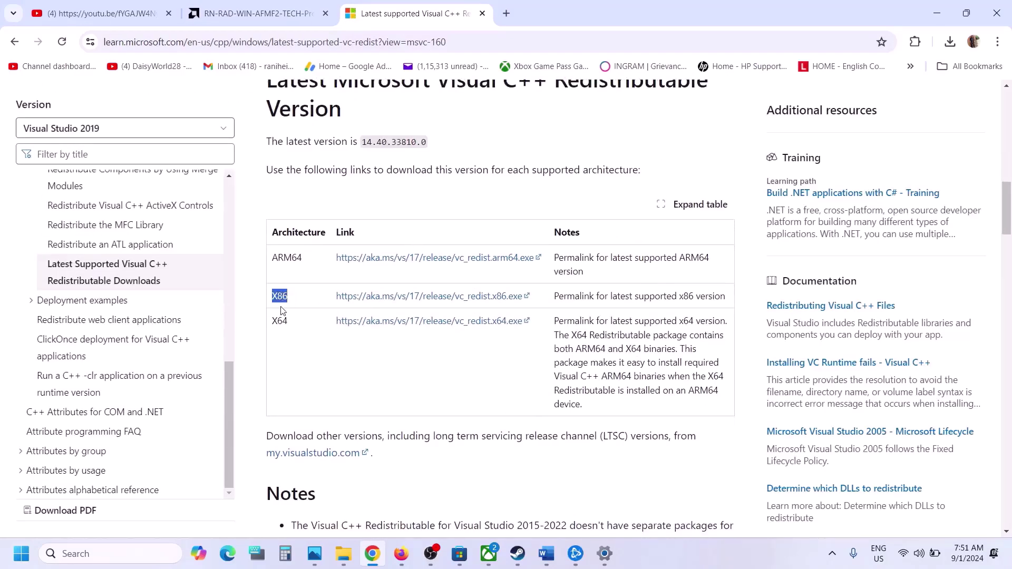
drag(278, 317, 279, 311)
double_click(277, 302)
click(445, 298)
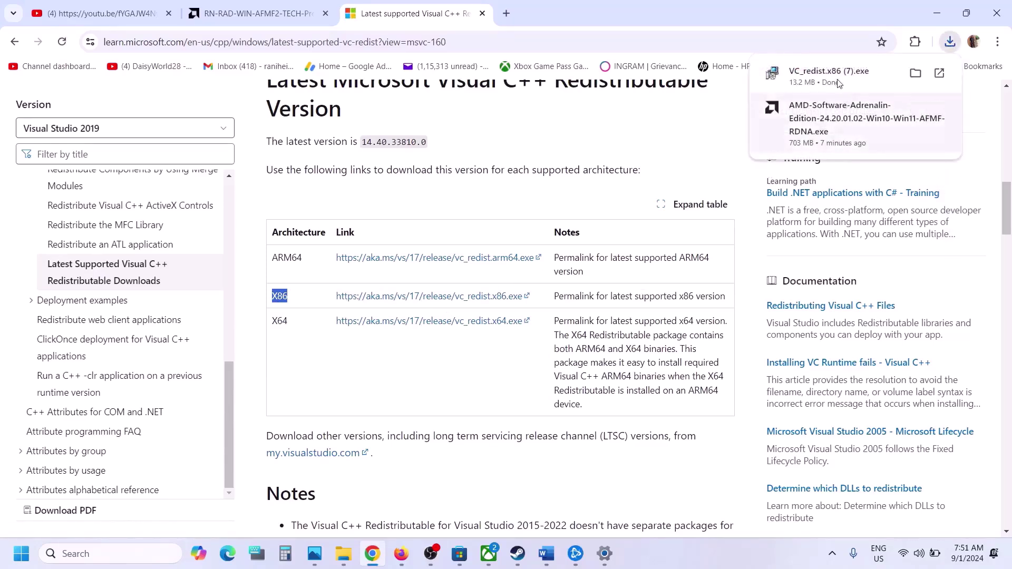
click(839, 83)
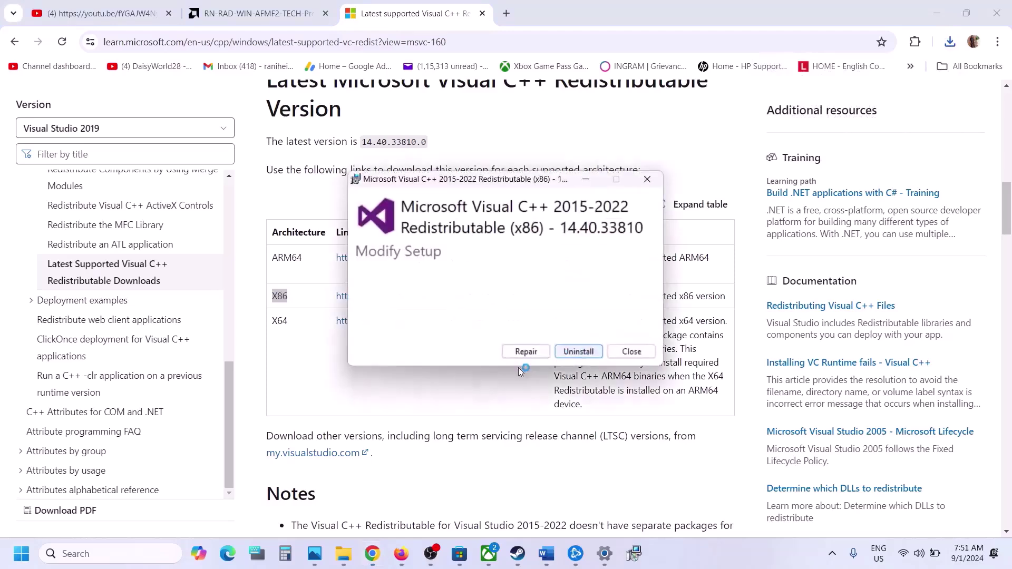
click(526, 352)
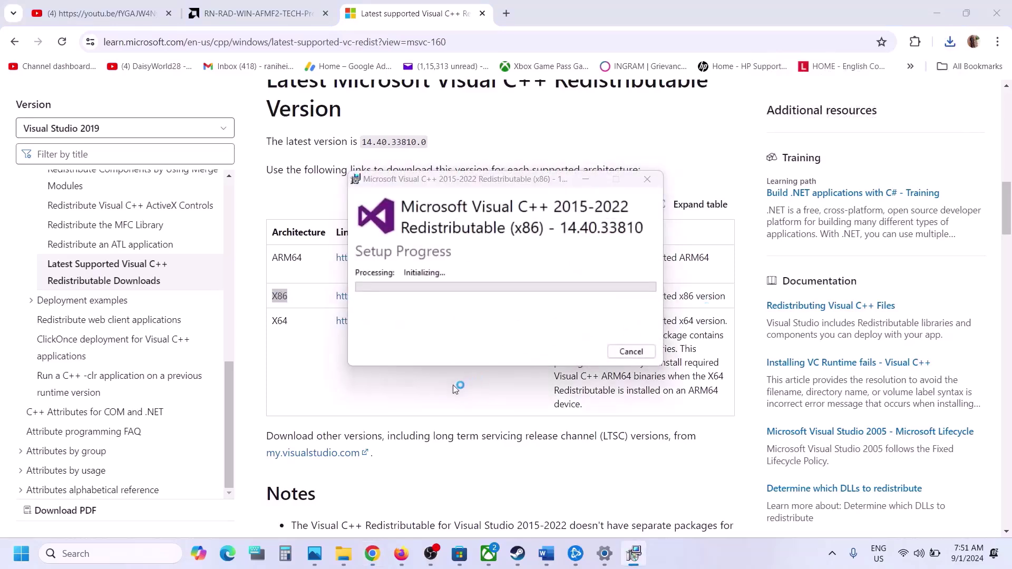
Download the X64 Visual C++ Redistributable from the same table, run it, and start its repair.
double_click(282, 318)
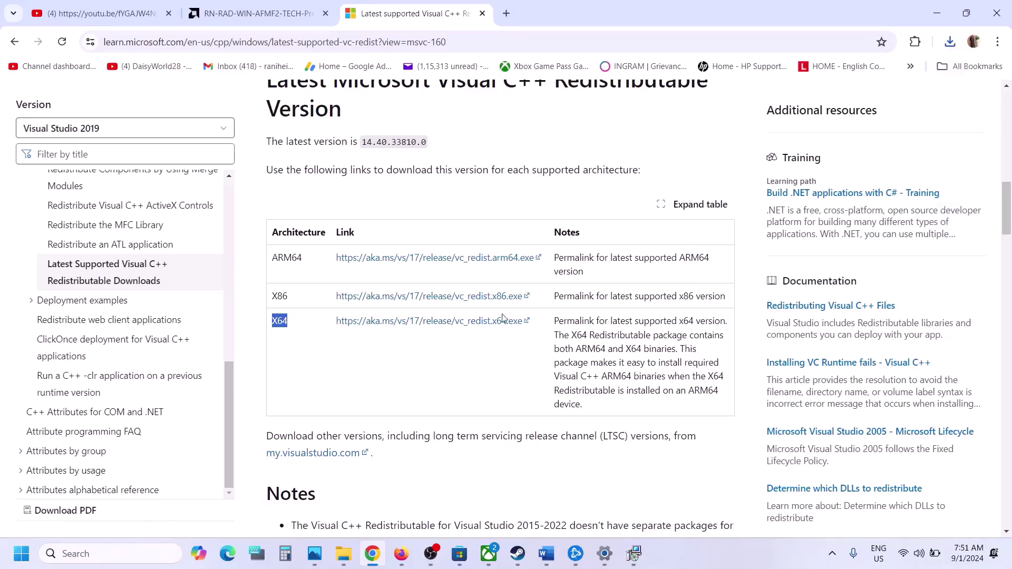
click(950, 40)
click(839, 107)
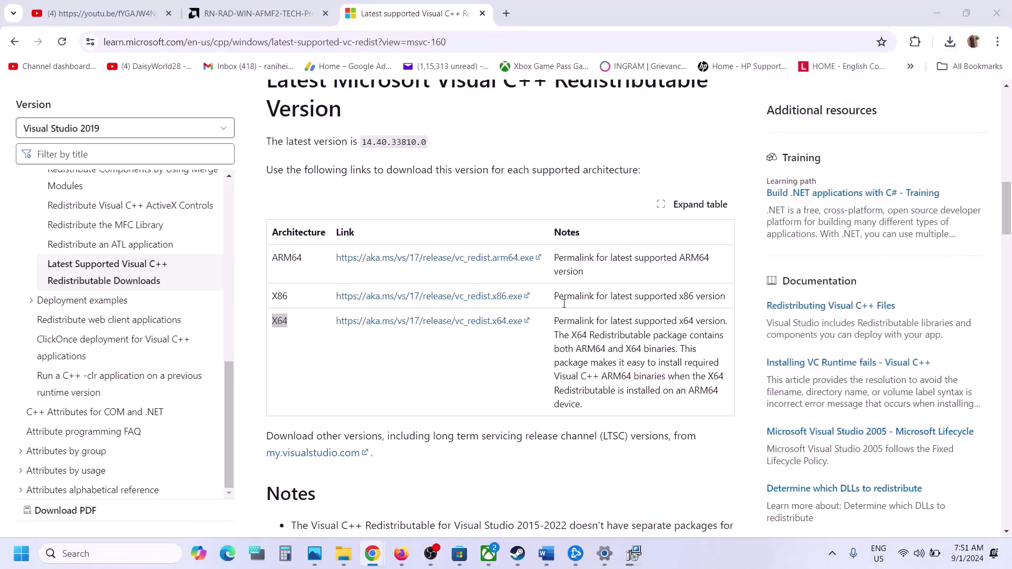
click(523, 350)
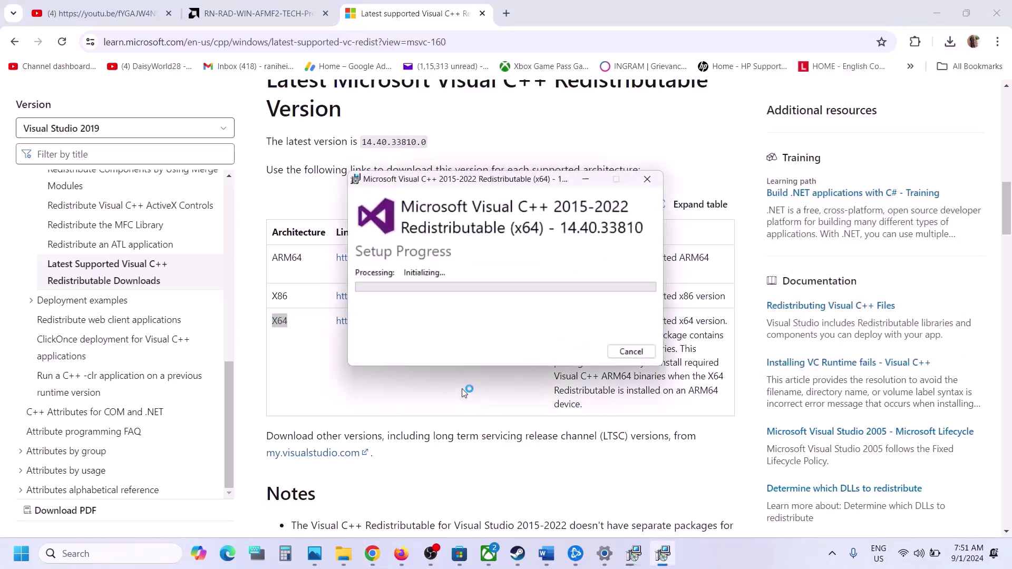
Move the x86 setup window away from the x64 one to view both repairs, and open the Start menu.
click(627, 554)
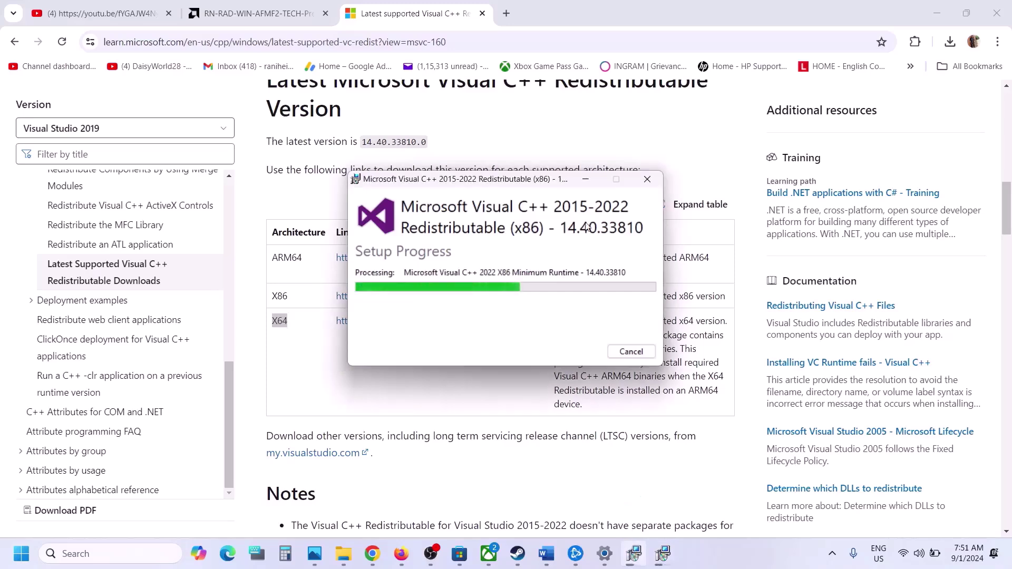
drag(542, 188, 271, 242)
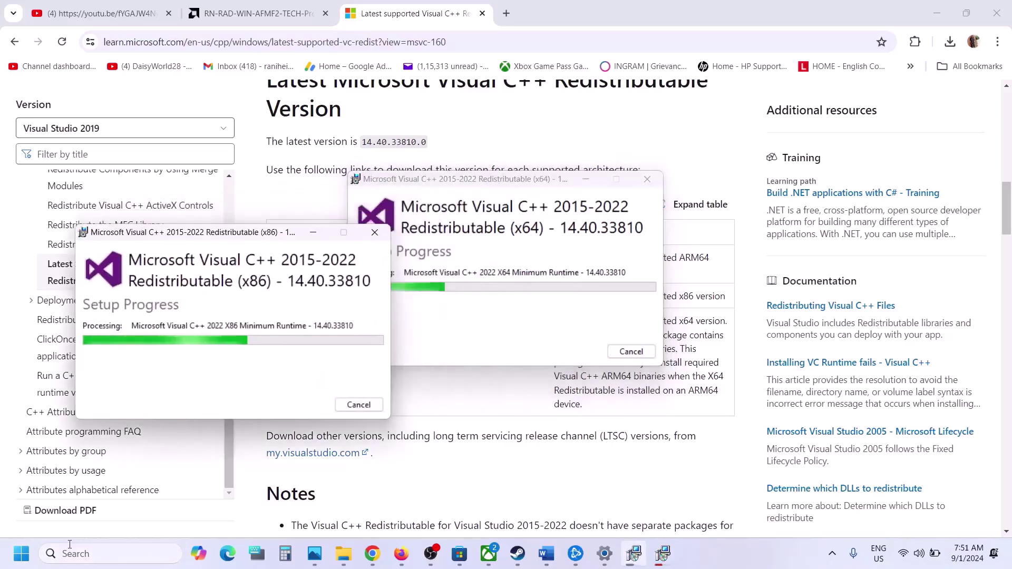
click(21, 553)
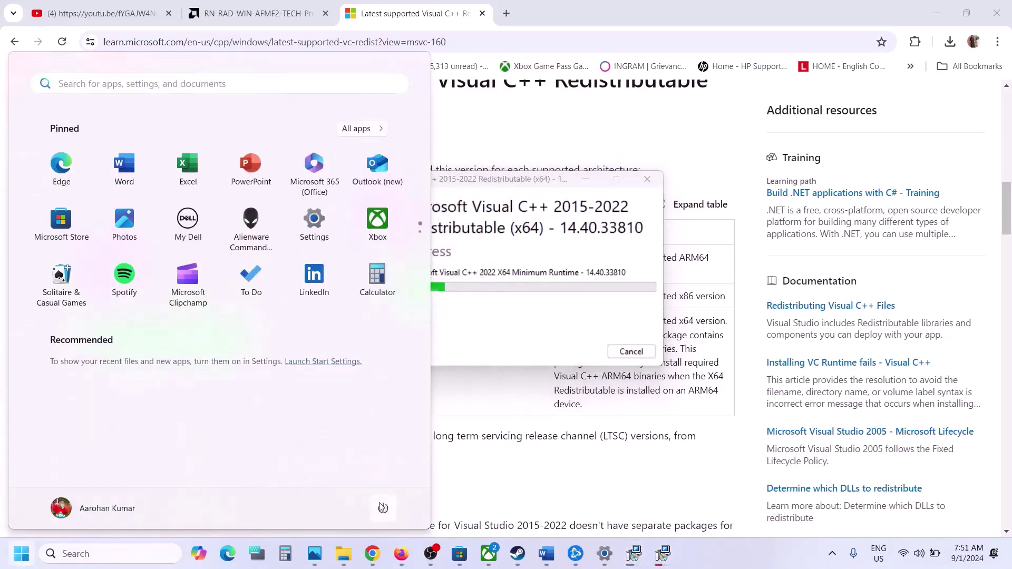